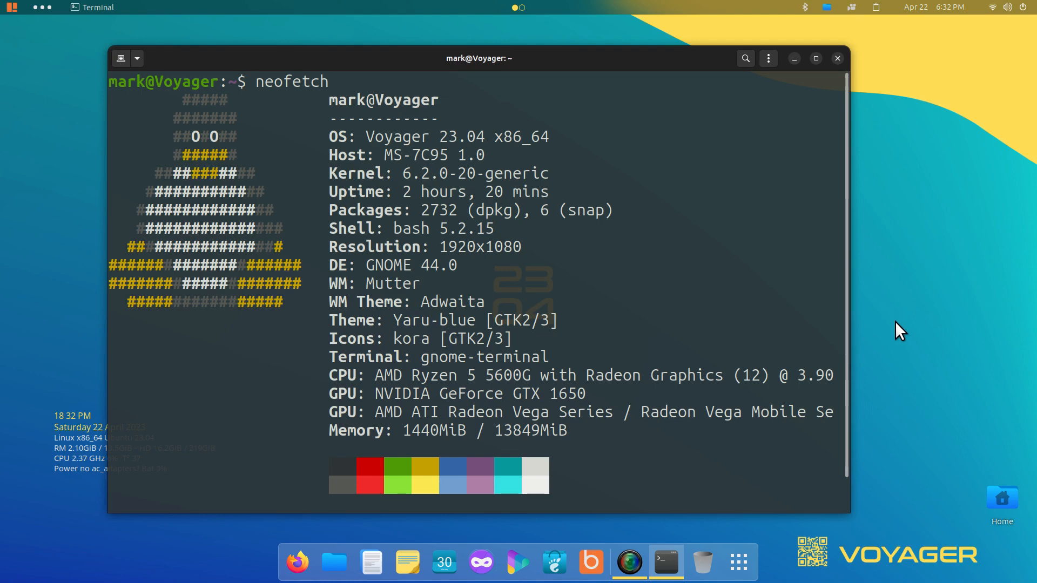
- Highlight the resolution value in the neofetch output and close the terminal window
{"action": "left_click_drag", "start_coordinate": [439, 248], "coordinate": [523, 255]}
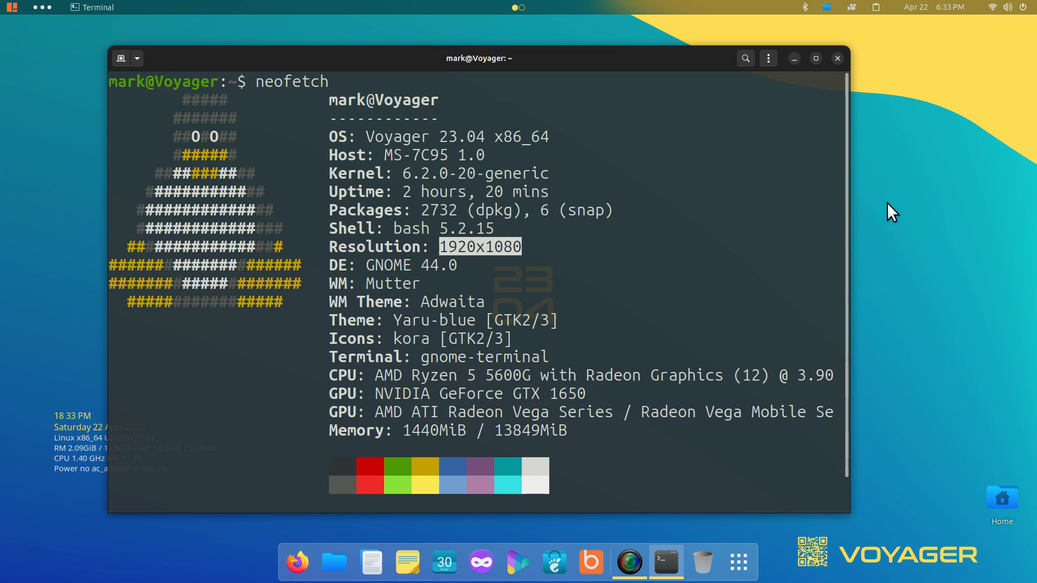
{"action": "left_click", "coordinate": [838, 58]}
- Open the Files file manager, view its About information with the version number, and close that dialog
{"action": "left_click", "coordinate": [353, 565]}
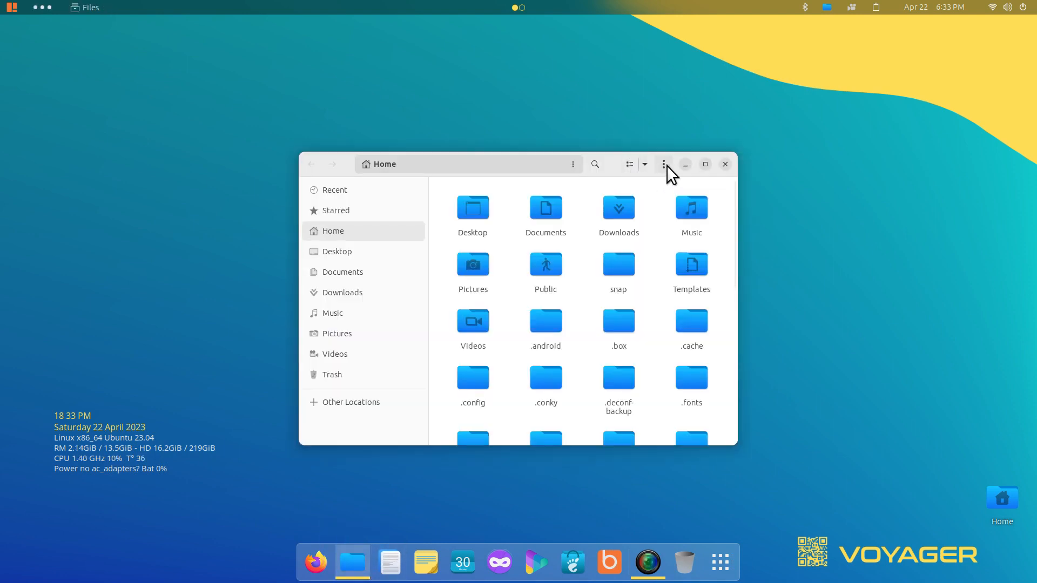
{"action": "left_click", "coordinate": [665, 165]}
{"action": "left_click", "coordinate": [652, 373]}
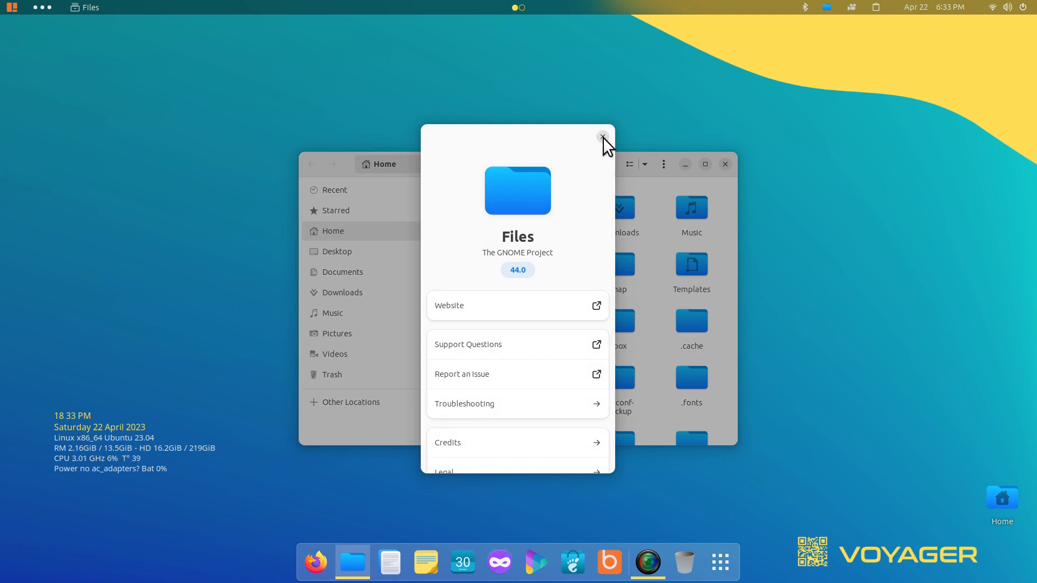
{"action": "left_click", "coordinate": [603, 137]}
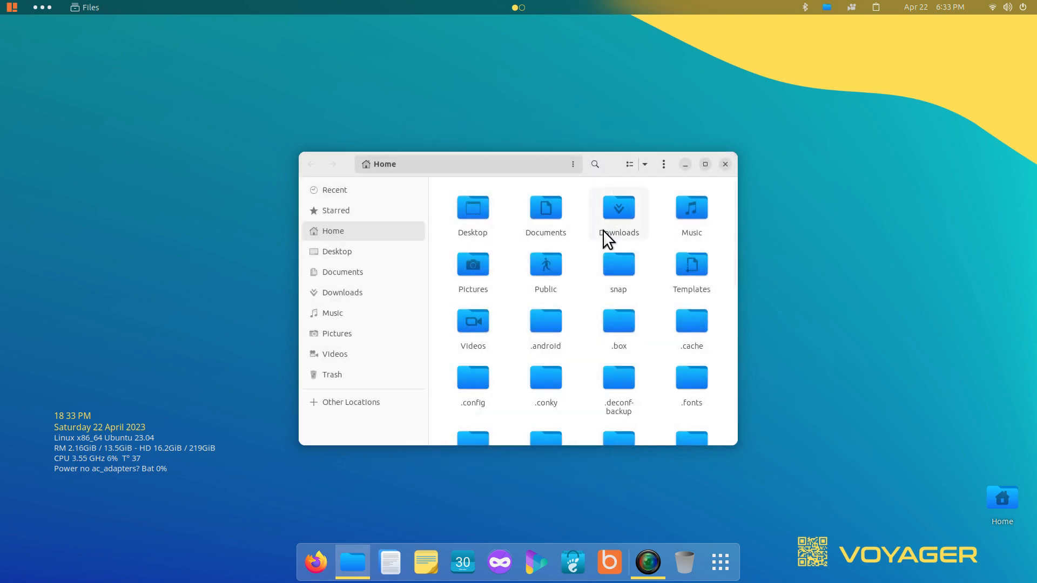
- Hide the hidden items in the Home folder and try larger and smaller icon sizes
{"action": "left_click", "coordinate": [591, 273]}
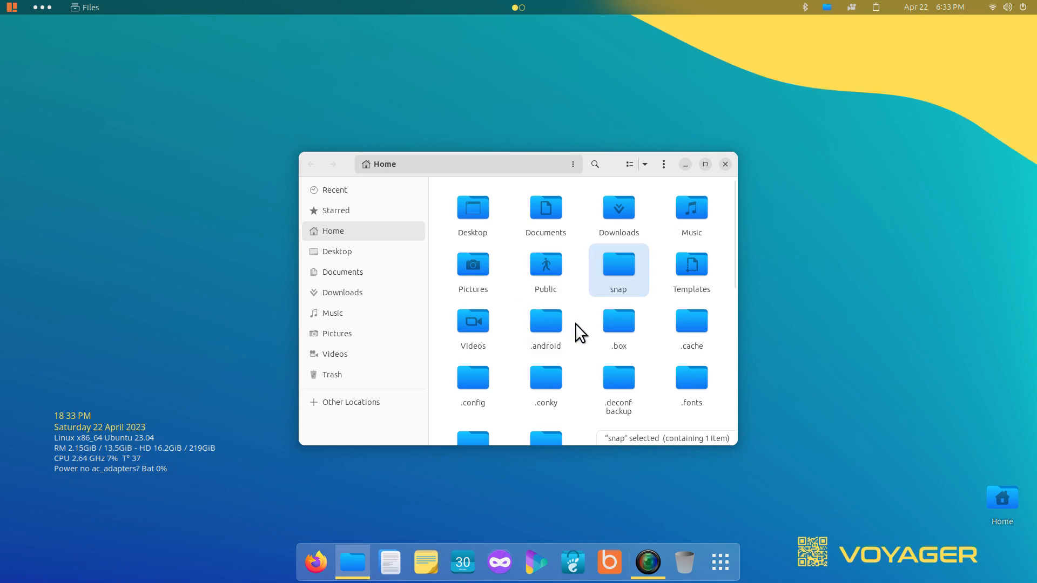
{"action": "key", "text": "ctrl+h"}
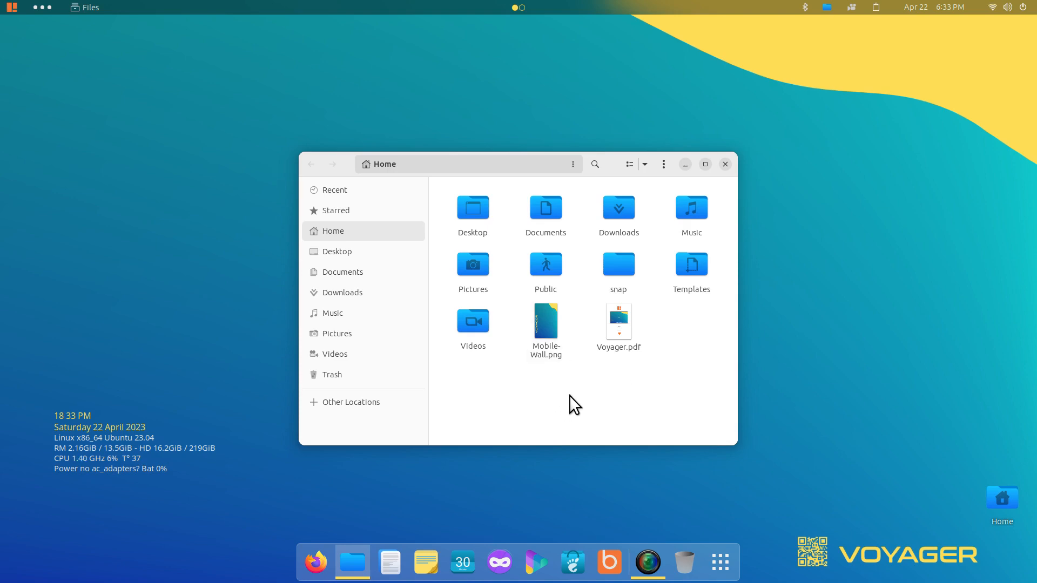
{"action": "scroll", "coordinate": [575, 390], "scroll_direction": "down", "scroll_amount": 1}
{"action": "scroll", "coordinate": [575, 390], "scroll_direction": "up", "scroll_amount": 4}
{"action": "scroll", "coordinate": [575, 390], "scroll_direction": "down", "scroll_amount": 4}
{"action": "scroll", "coordinate": [575, 390], "scroll_direction": "up", "scroll_amount": 2}
{"action": "scroll", "coordinate": [575, 390], "scroll_direction": "down", "scroll_amount": 1}
{"action": "scroll", "coordinate": [575, 390], "scroll_direction": "up", "scroll_amount": 3}
{"action": "scroll", "coordinate": [575, 390], "scroll_direction": "down", "scroll_amount": 2}
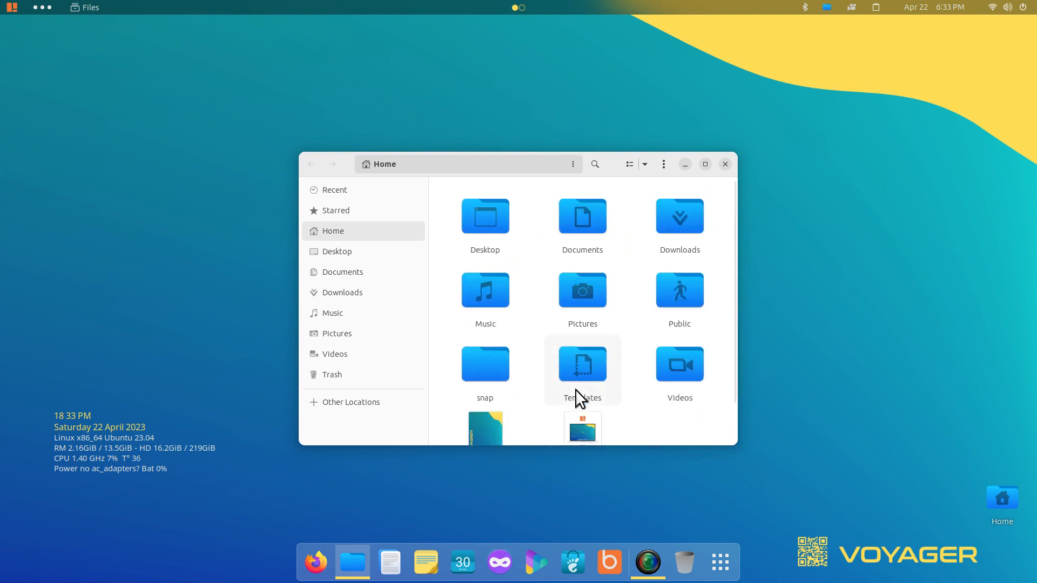
{"action": "scroll", "coordinate": [575, 390], "scroll_direction": "up", "scroll_amount": 1}
{"action": "scroll", "coordinate": [575, 390], "scroll_direction": "down", "scroll_amount": 1}
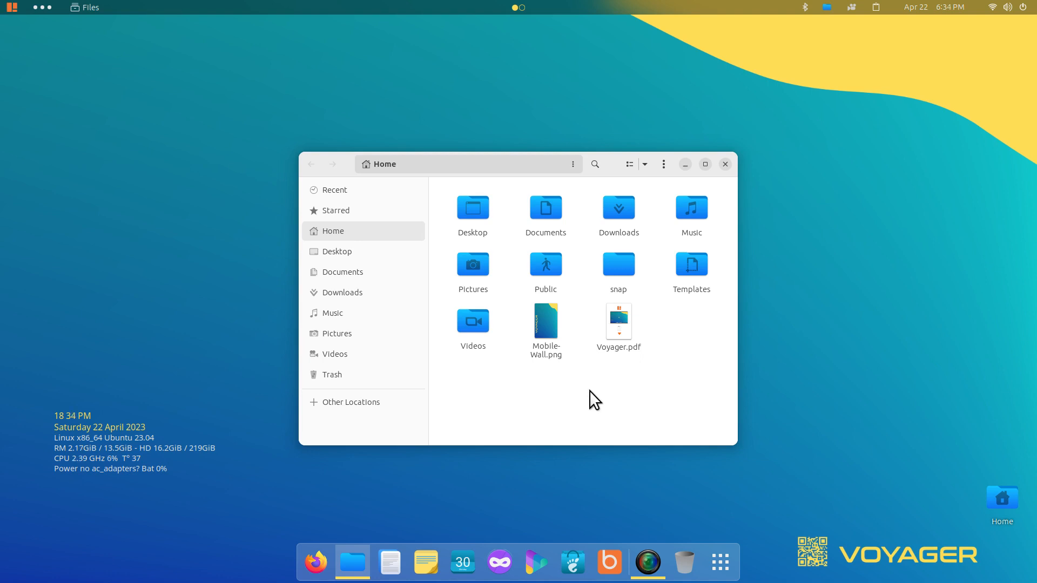
{"action": "scroll", "coordinate": [589, 390], "scroll_direction": "up", "scroll_amount": 1}
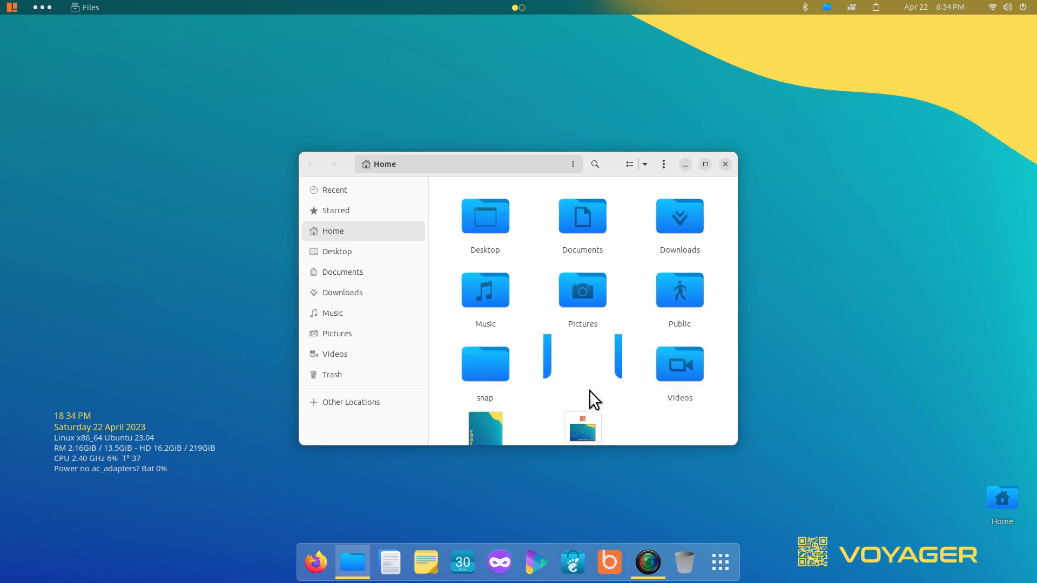
{"action": "scroll", "coordinate": [589, 390], "scroll_direction": "up", "scroll_amount": 2}
{"action": "scroll", "coordinate": [588, 391], "scroll_direction": "down", "scroll_amount": 2}
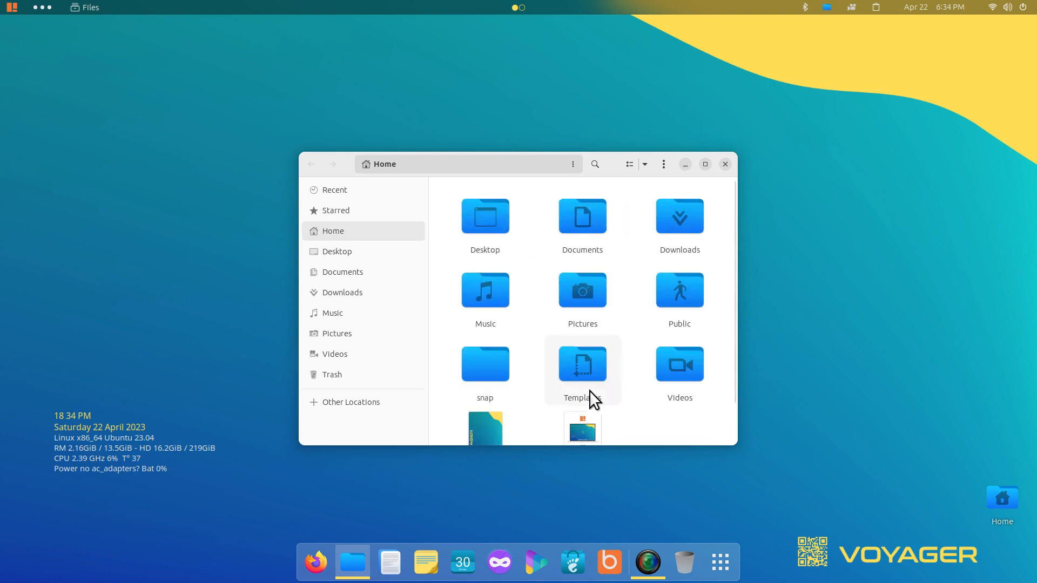
{"action": "scroll", "coordinate": [589, 390], "scroll_direction": "down", "scroll_amount": 2}
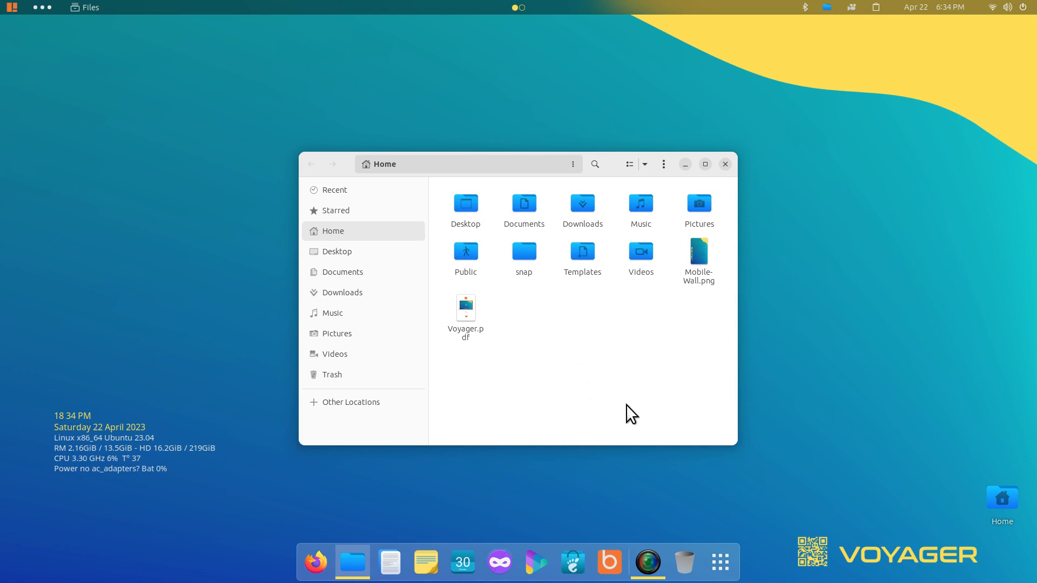
{"action": "scroll", "coordinate": [629, 391], "scroll_direction": "up", "scroll_amount": 1}
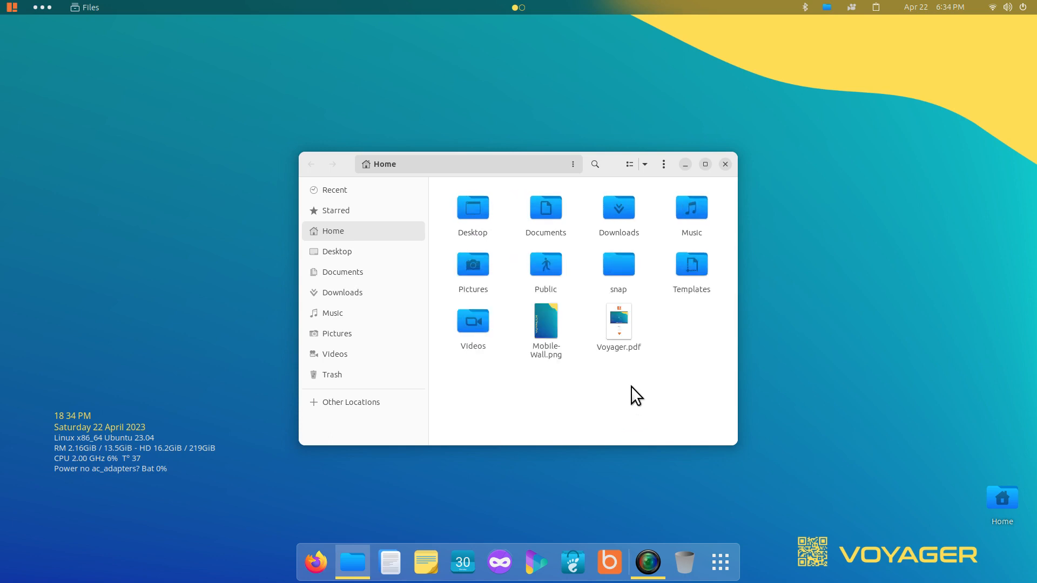
- Show the hidden items in the Home folder and select the .icons folder
{"action": "key", "text": "ctrl+h"}
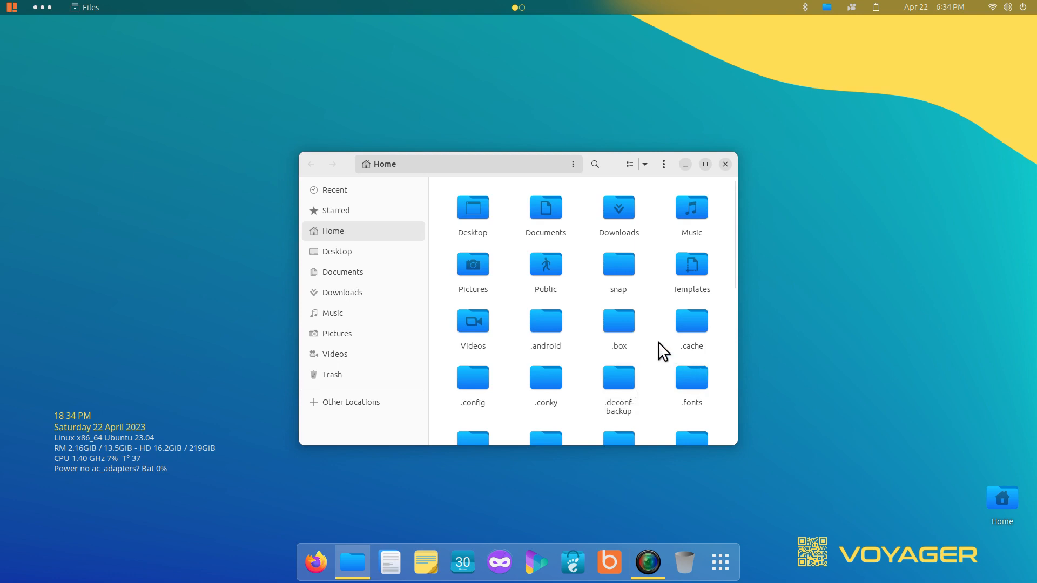
{"action": "scroll", "coordinate": [658, 342], "scroll_direction": "down", "scroll_amount": 3}
{"action": "left_click", "coordinate": [538, 318]}
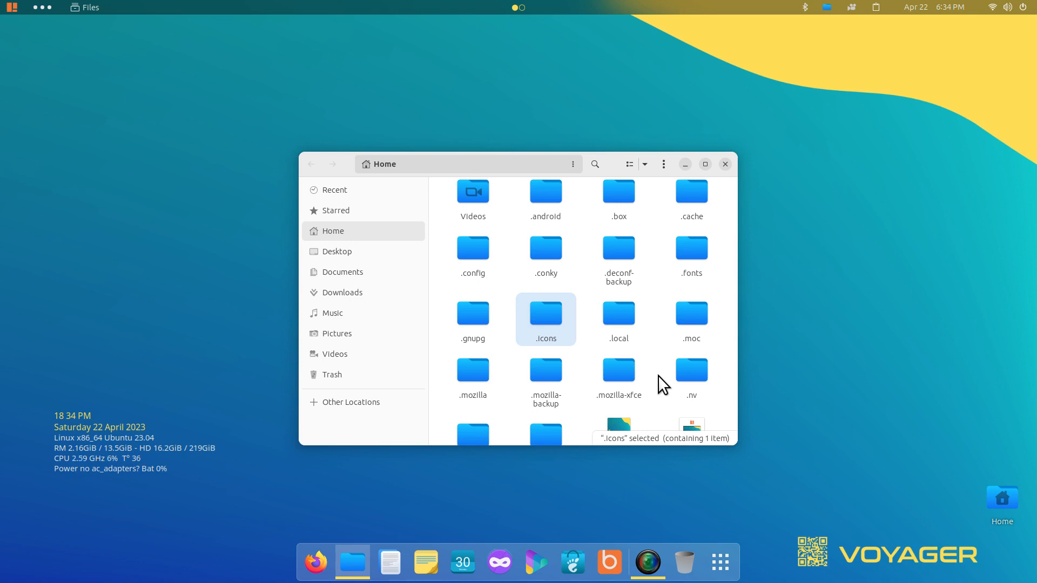
- Try to create a new folder named .icons in the Home folder and cancel the dialog
{"action": "right_click", "coordinate": [582, 276]}
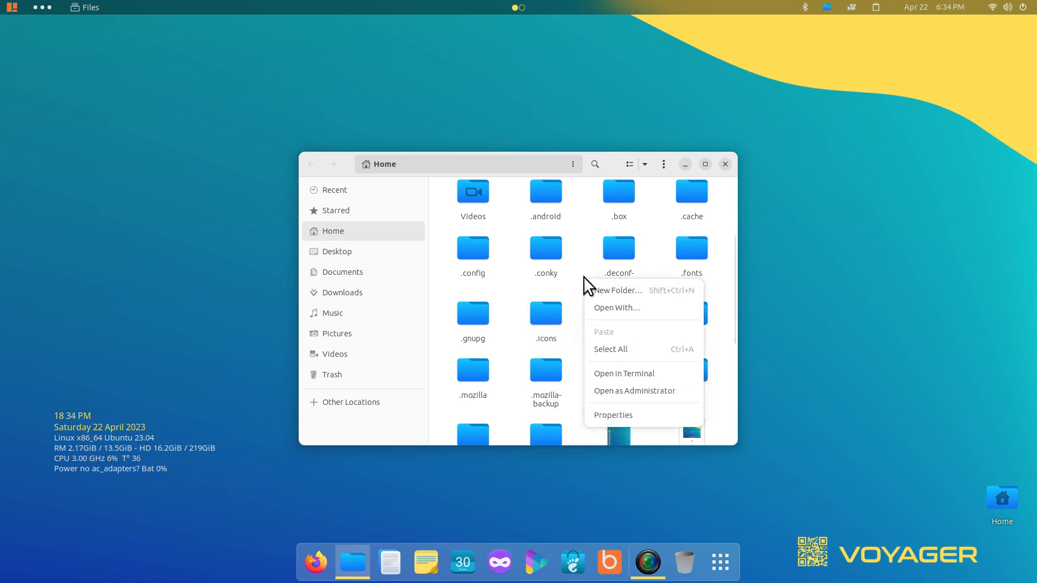
{"action": "left_click", "coordinate": [626, 292]}
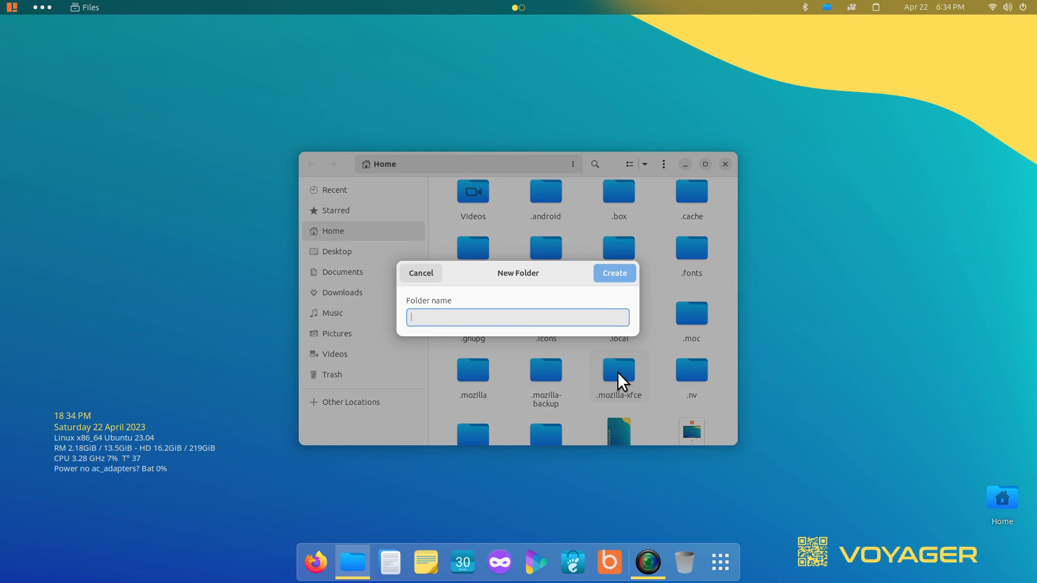
{"action": "type", "text": ".ic"}
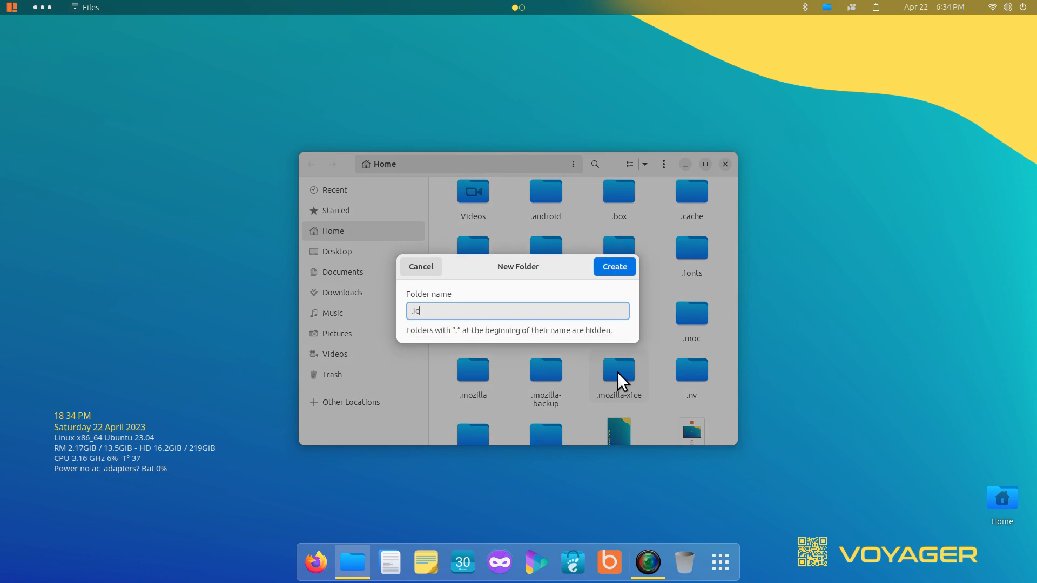
{"action": "type", "text": "ons"}
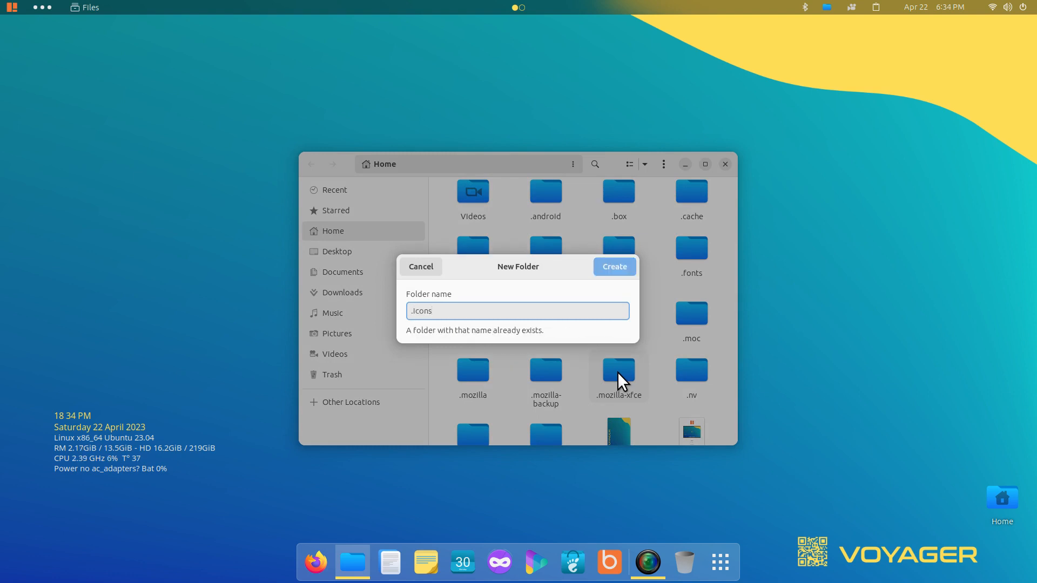
{"action": "left_click", "coordinate": [417, 267]}
- Look inside the .icons folder, moving the file manager window aside before closing it
{"action": "double_click", "coordinate": [552, 311]}
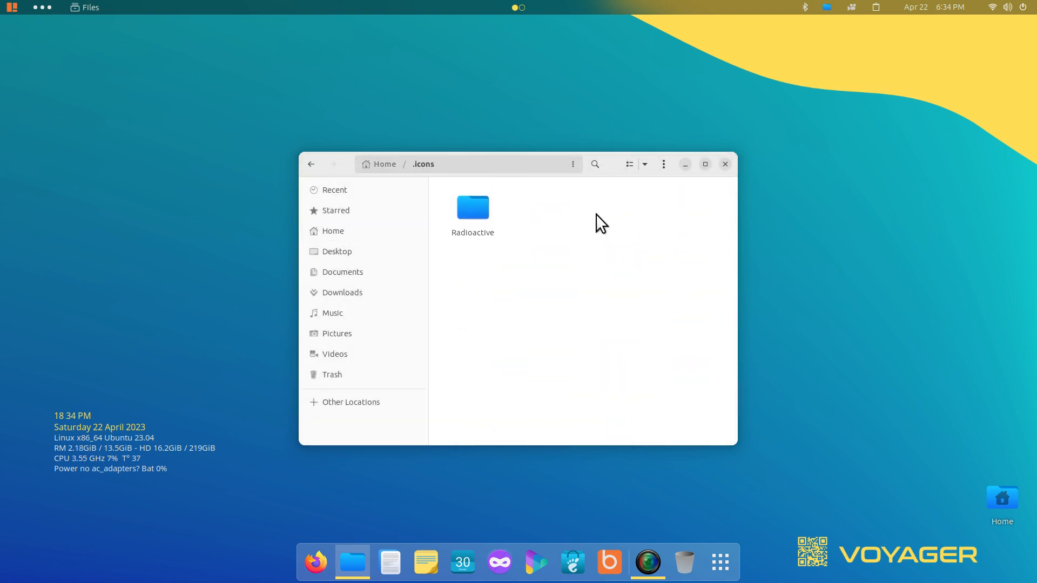
{"action": "left_click_drag", "start_coordinate": [609, 160], "coordinate": [799, 142]}
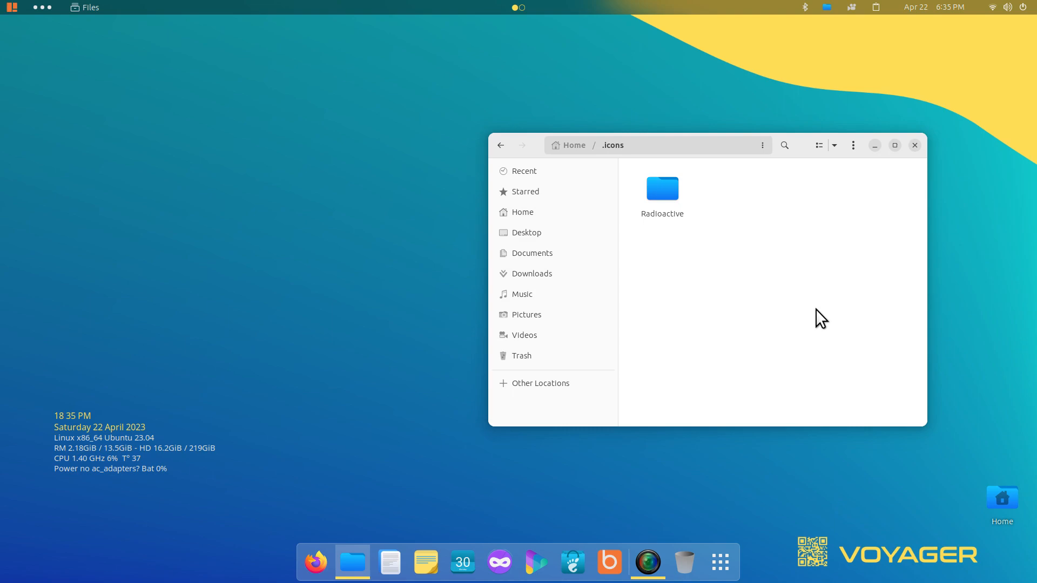
{"action": "left_click", "coordinate": [914, 144]}
- Search the applications for Terminal, launch it, and run the command thunar to start the Thunar file manager
{"action": "left_click", "coordinate": [721, 562]}
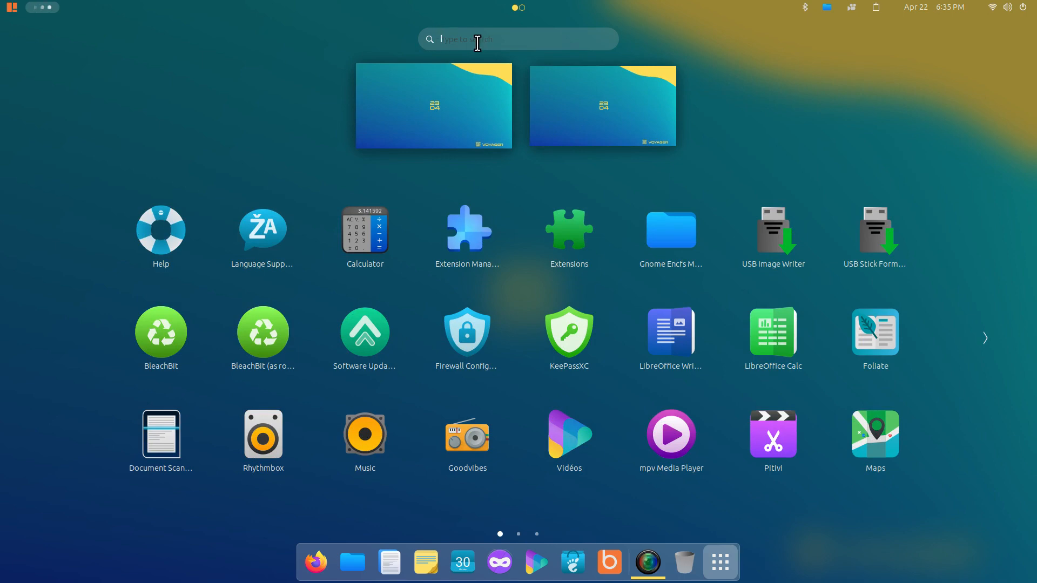
{"action": "type", "text": "t"}
{"action": "left_click", "coordinate": [274, 93]}
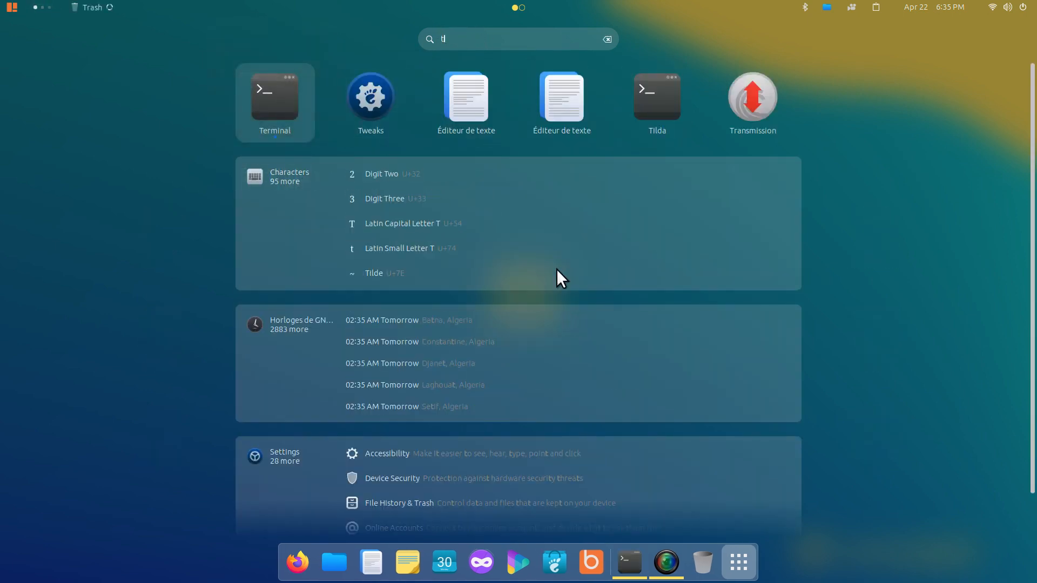
{"action": "type", "text": "thuna"}
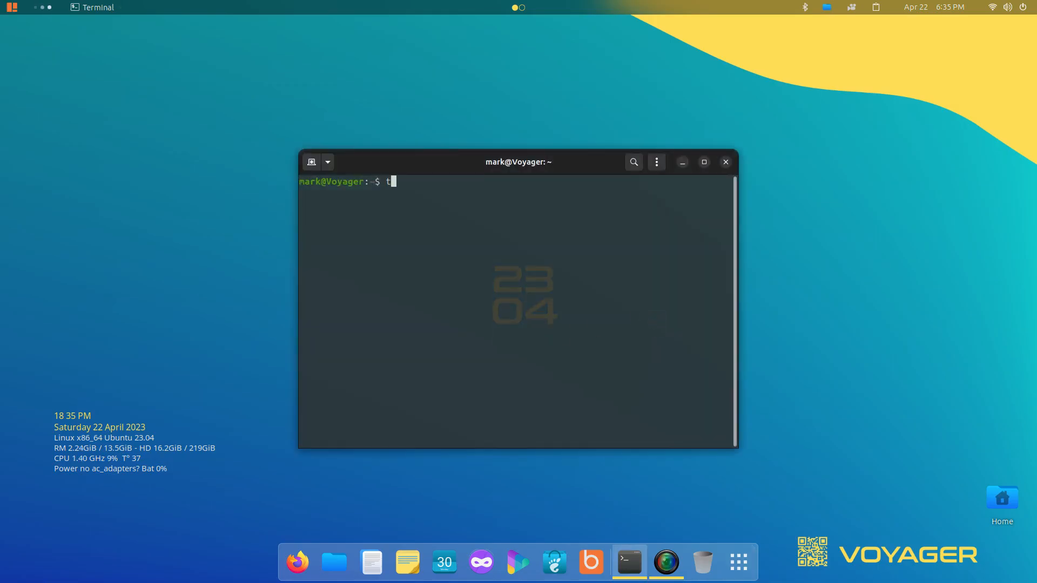
{"action": "type", "text": "r"}
{"action": "key", "text": "Return"}
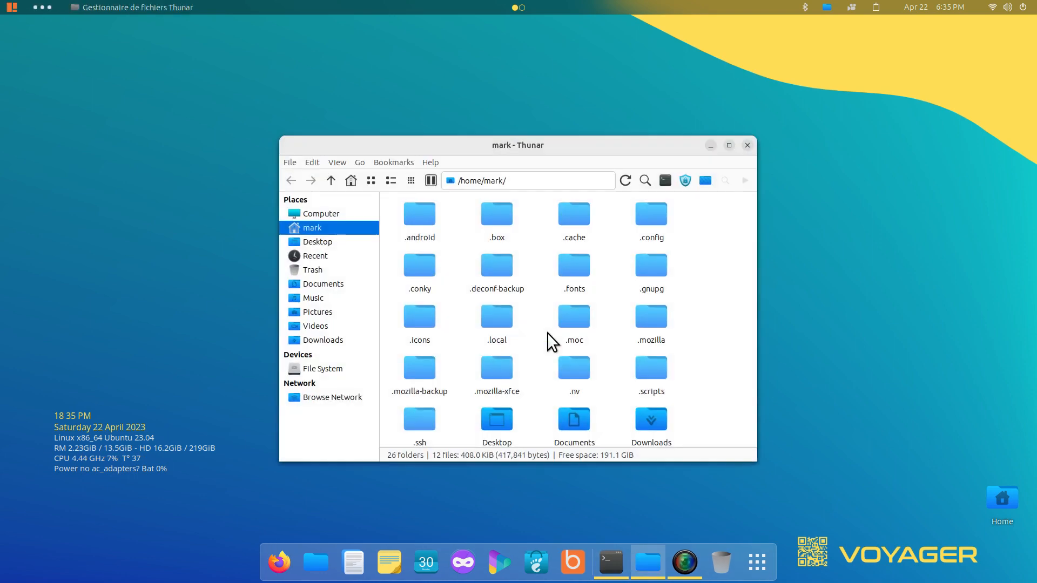
- View Thunar's About information, highlight the words "Xfce Desktop Environment" in its description, and close the dialog
{"action": "left_click", "coordinate": [429, 162]}
{"action": "left_click", "coordinate": [442, 189]}
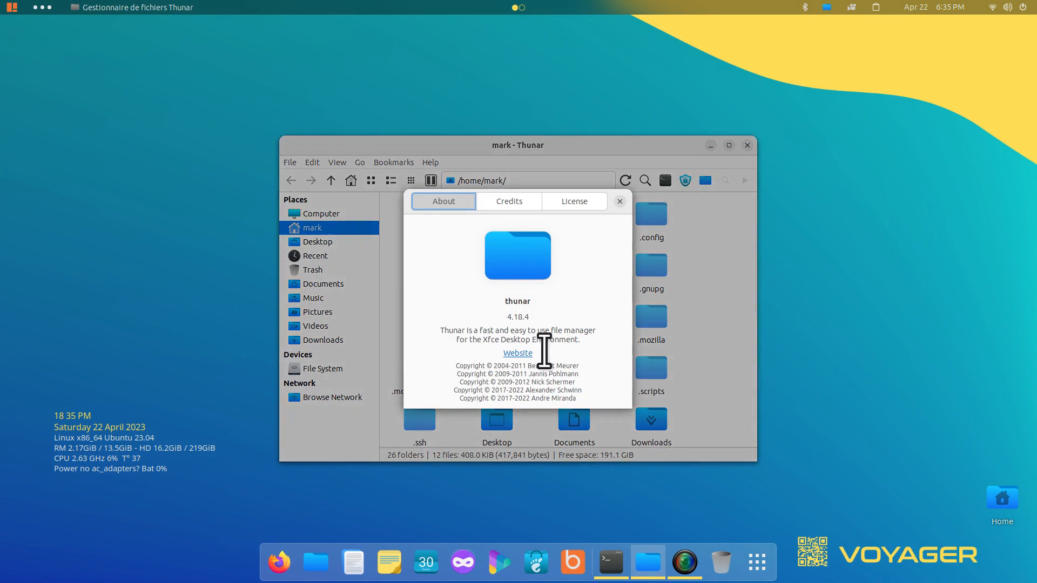
{"action": "key", "text": "Tab"}
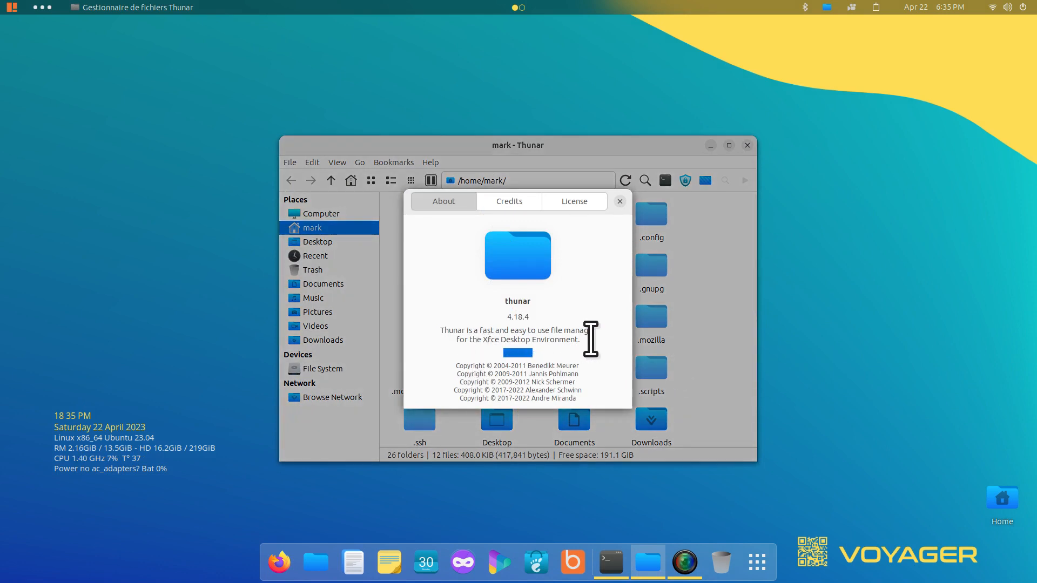
{"action": "left_click_drag", "start_coordinate": [481, 341], "coordinate": [590, 350]}
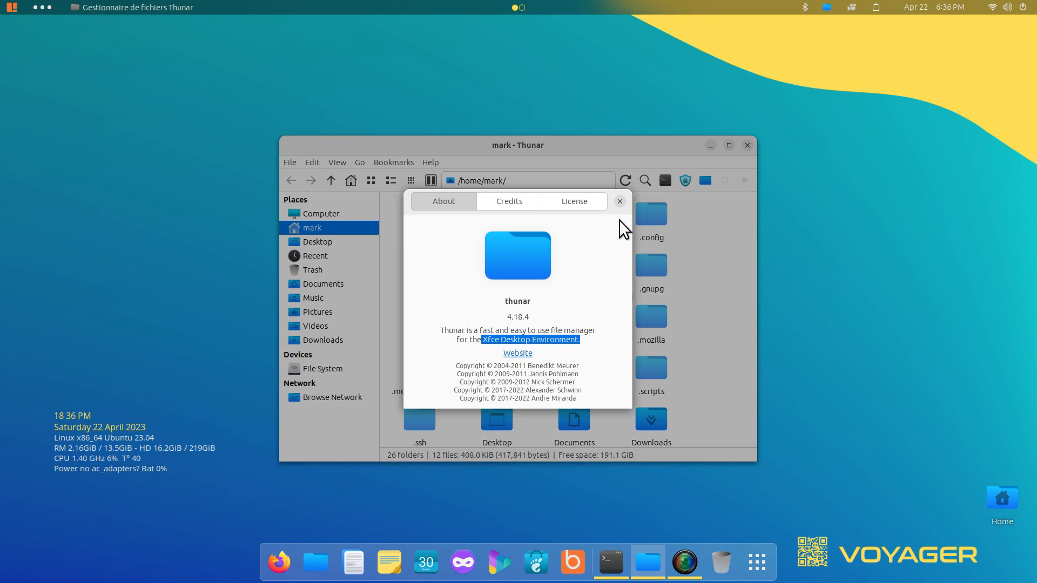
{"action": "left_click", "coordinate": [620, 201]}
- Look inside the .icons folder in Thunar and close both the Thunar and terminal windows
{"action": "double_click", "coordinate": [412, 319]}
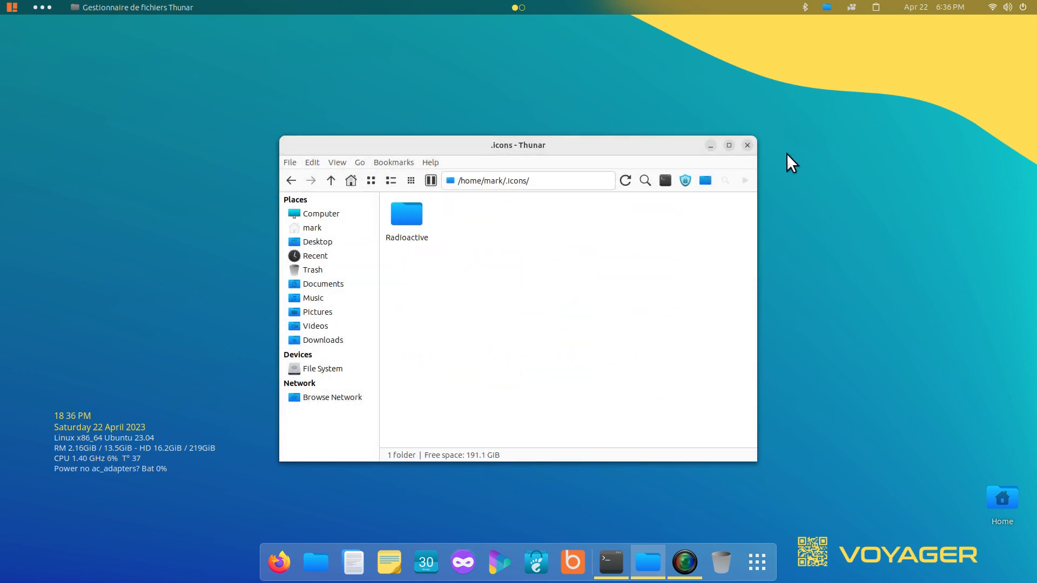
{"action": "left_click", "coordinate": [749, 144]}
{"action": "left_click", "coordinate": [725, 162]}
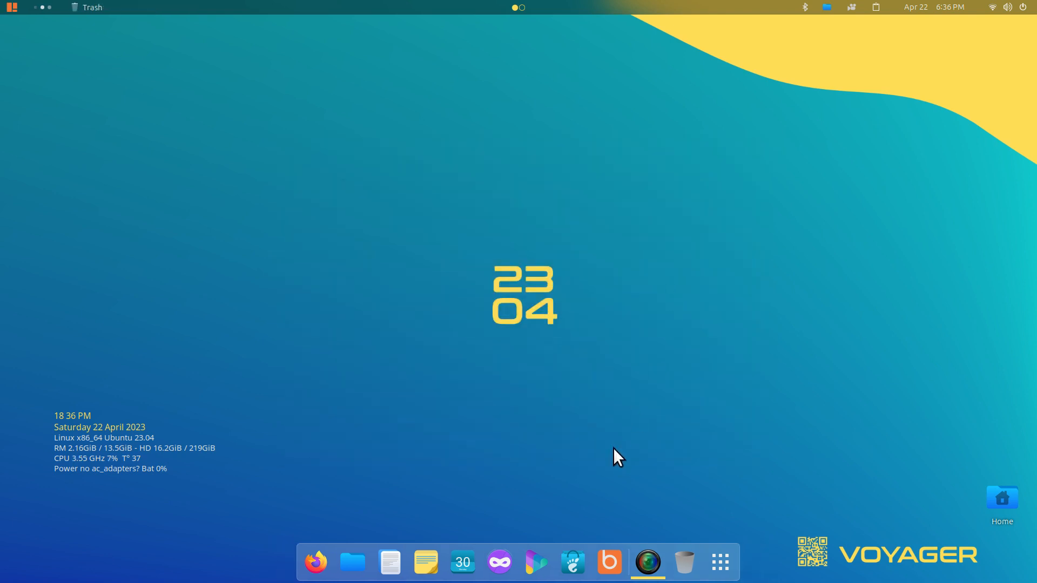
- Reopen the Files file manager, inspect the Radioactive folder inside .icons, and return to .icons
{"action": "left_click", "coordinate": [354, 559]}
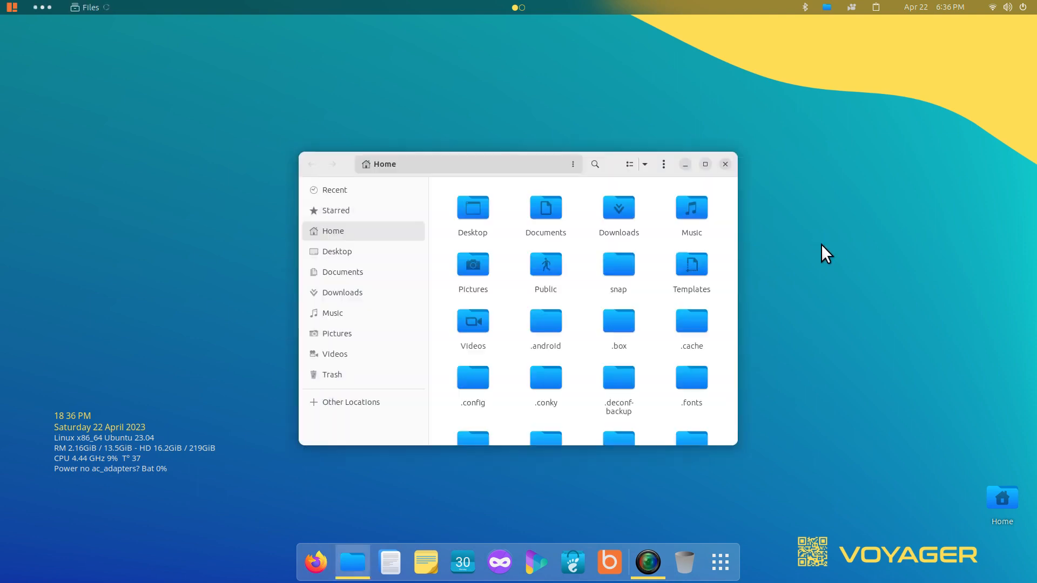
{"action": "scroll", "coordinate": [600, 400], "scroll_direction": "down", "scroll_amount": 3}
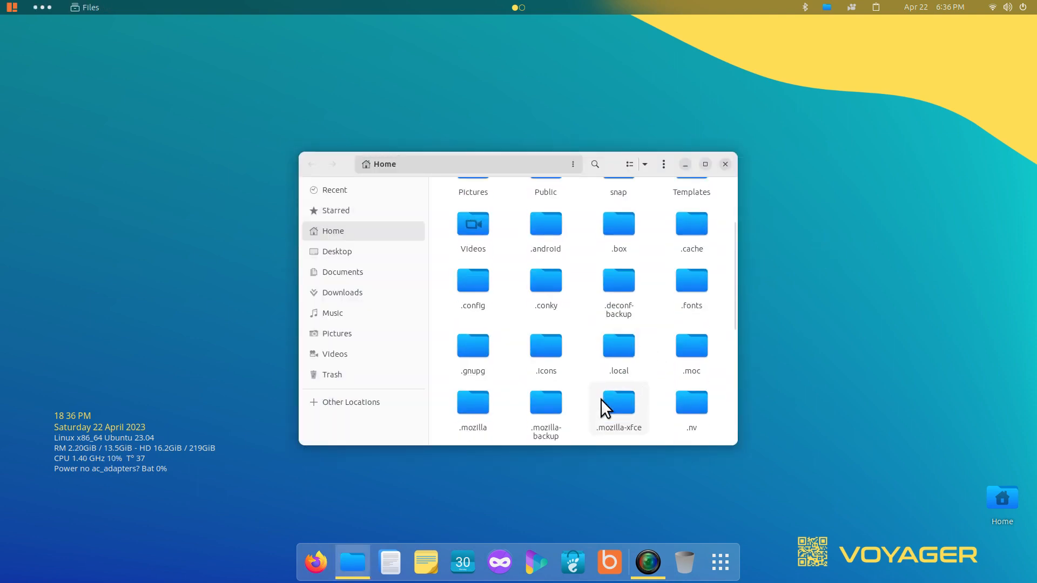
{"action": "double_click", "coordinate": [541, 347]}
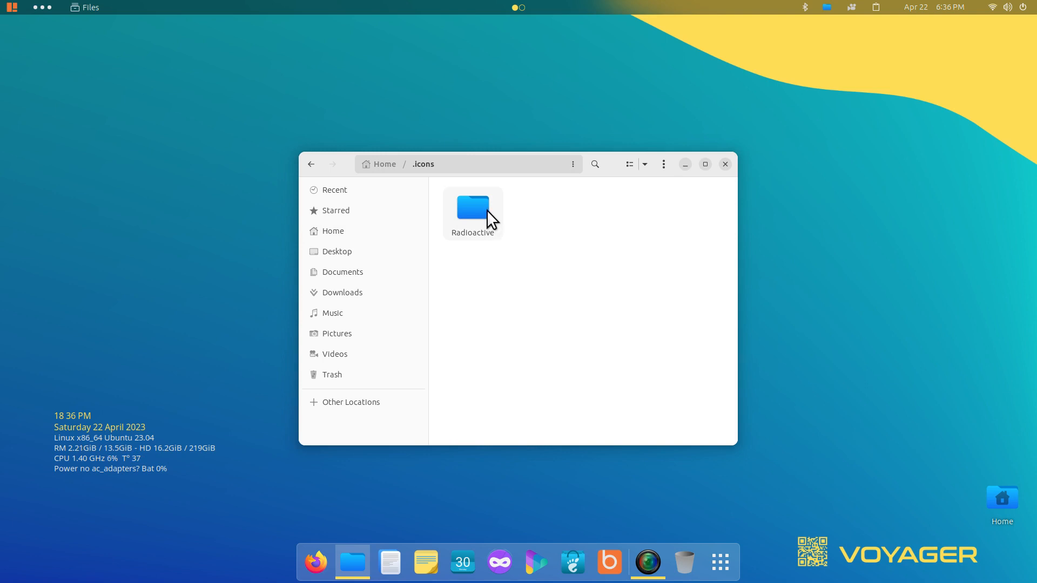
{"action": "double_click", "coordinate": [471, 206]}
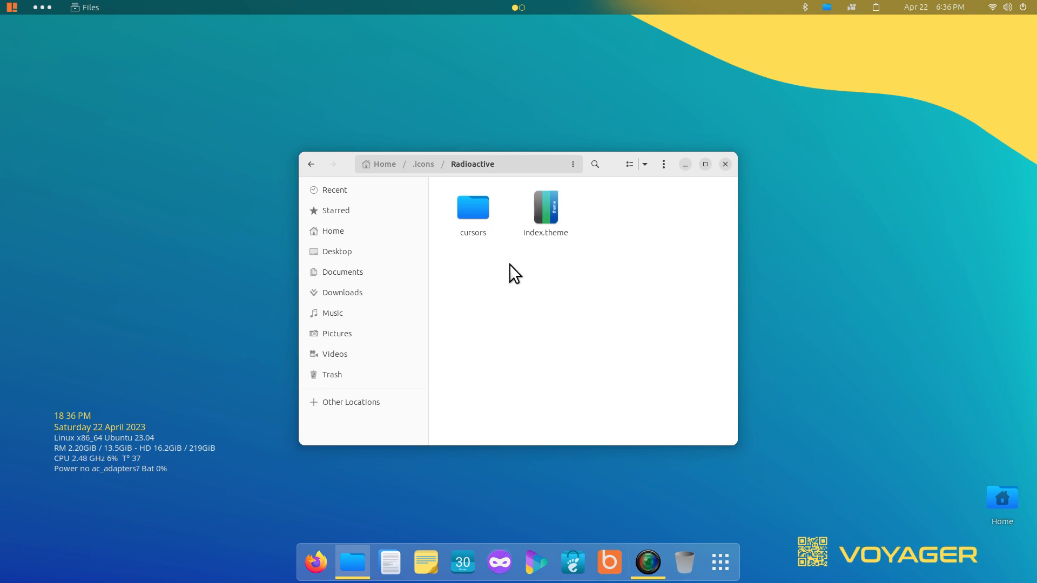
{"action": "left_click", "coordinate": [311, 165]}
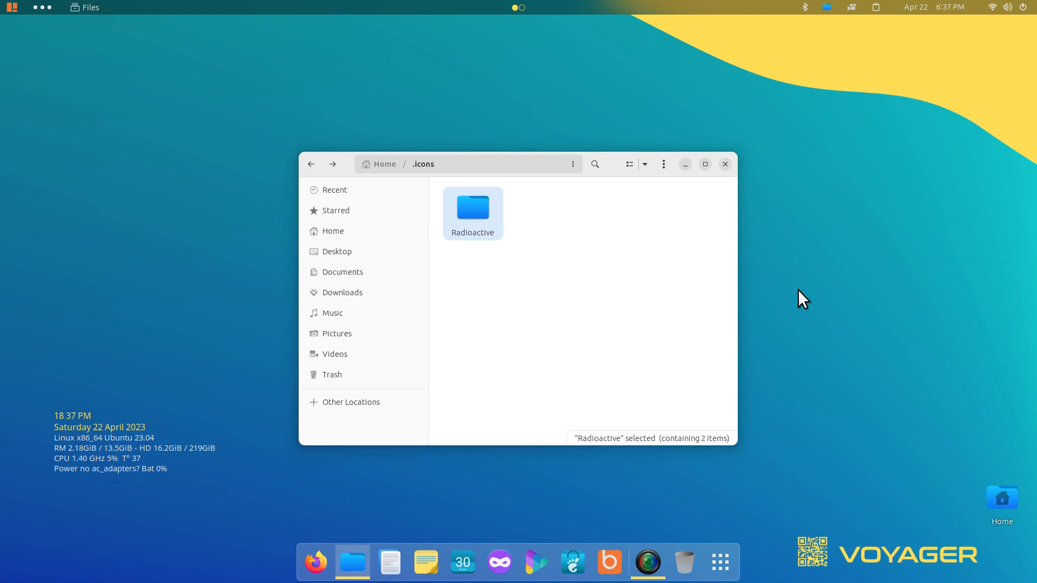
- View the calendar and notifications overview, dismiss it, and bring up the system quick settings
{"action": "left_click", "coordinate": [918, 7]}
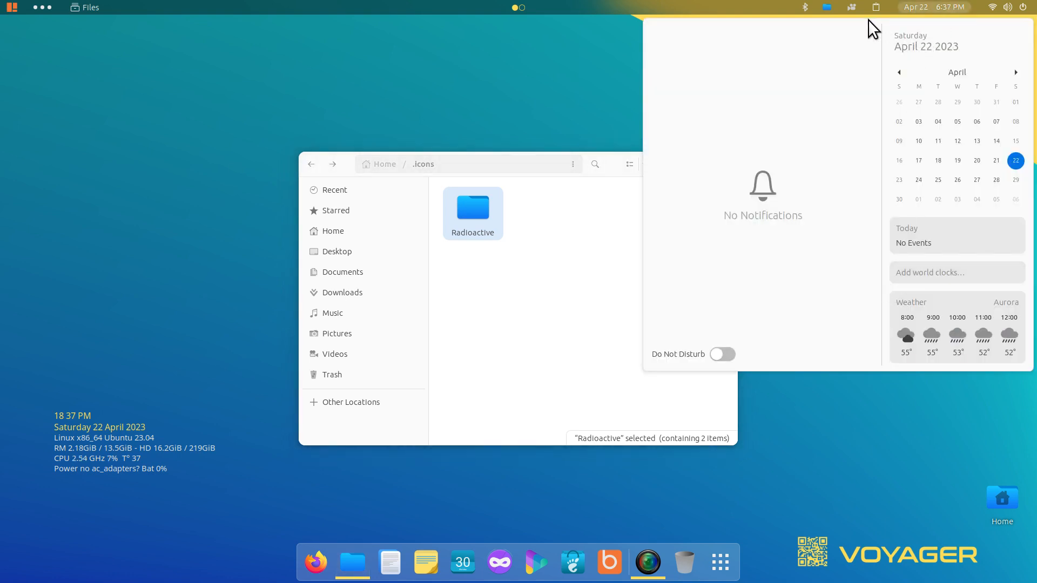
{"action": "left_click", "coordinate": [558, 46]}
{"action": "left_click", "coordinate": [998, 11]}
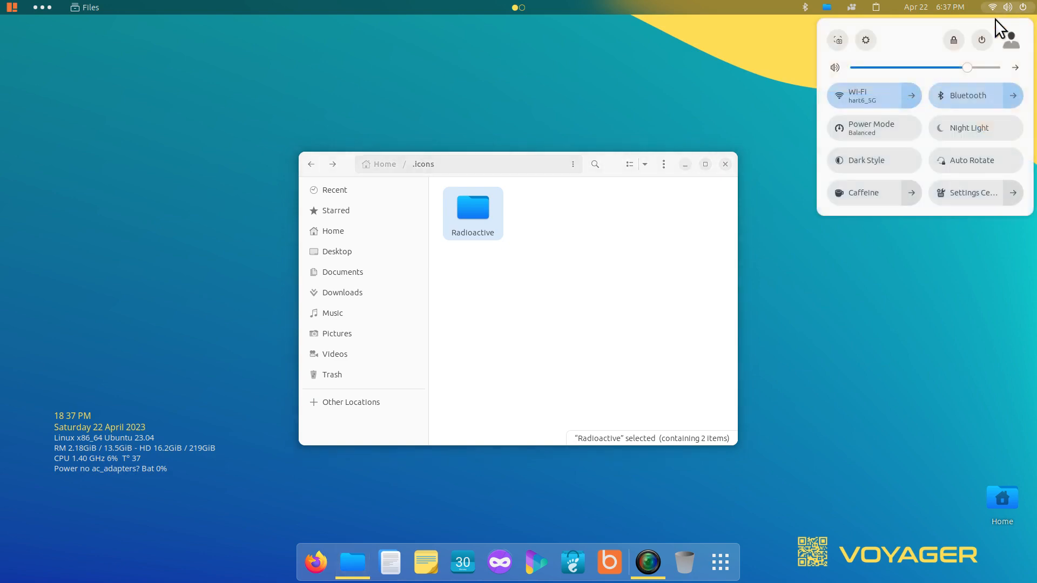
- Review the Cursor Size options among the Seeing accessibility features in Settings, and close Settings
{"action": "left_click", "coordinate": [864, 41]}
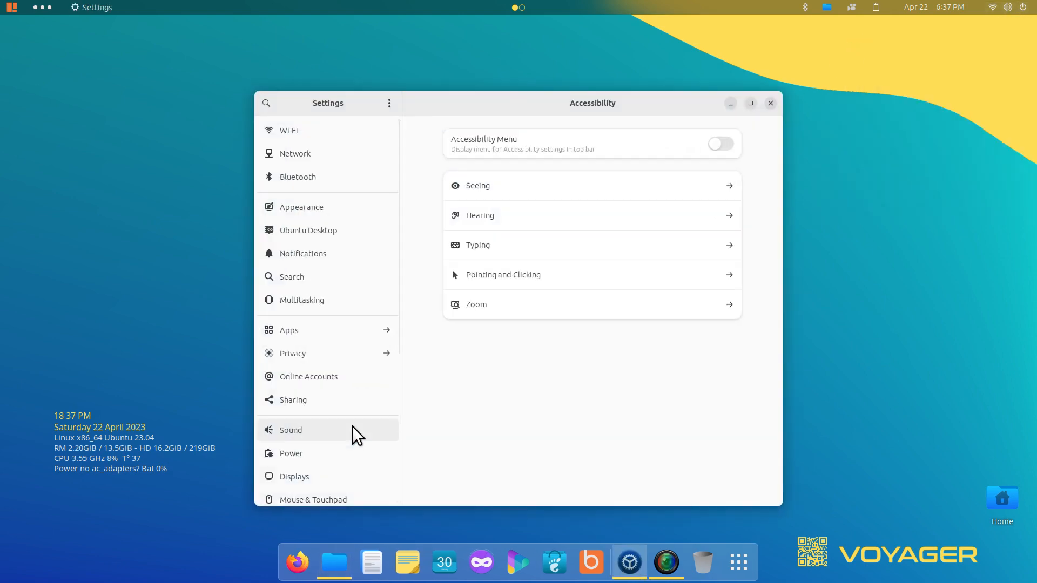
{"action": "scroll", "coordinate": [352, 427], "scroll_direction": "down", "scroll_amount": 5}
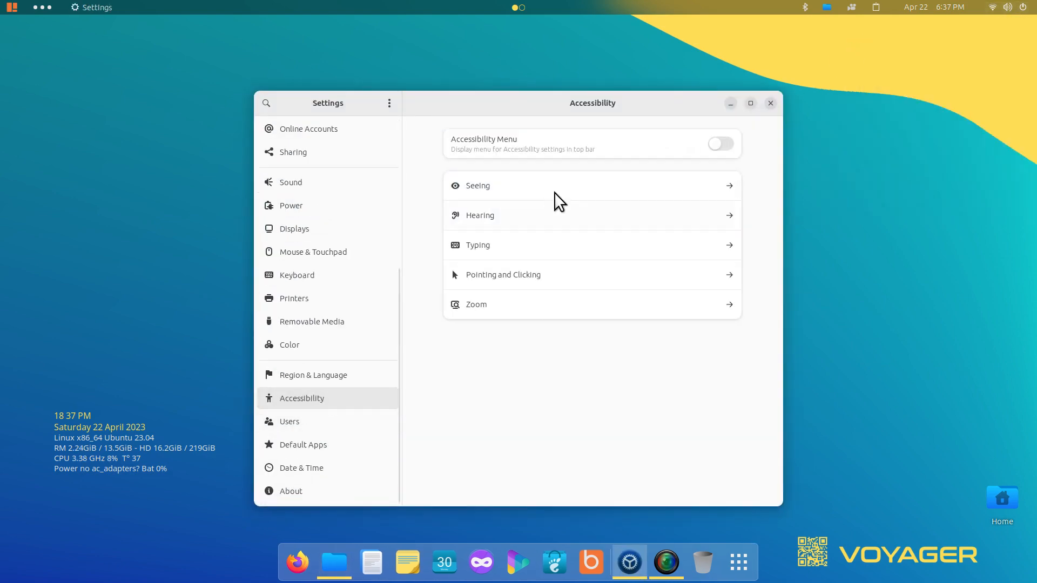
{"action": "left_click", "coordinate": [520, 186]}
{"action": "left_click", "coordinate": [479, 232]}
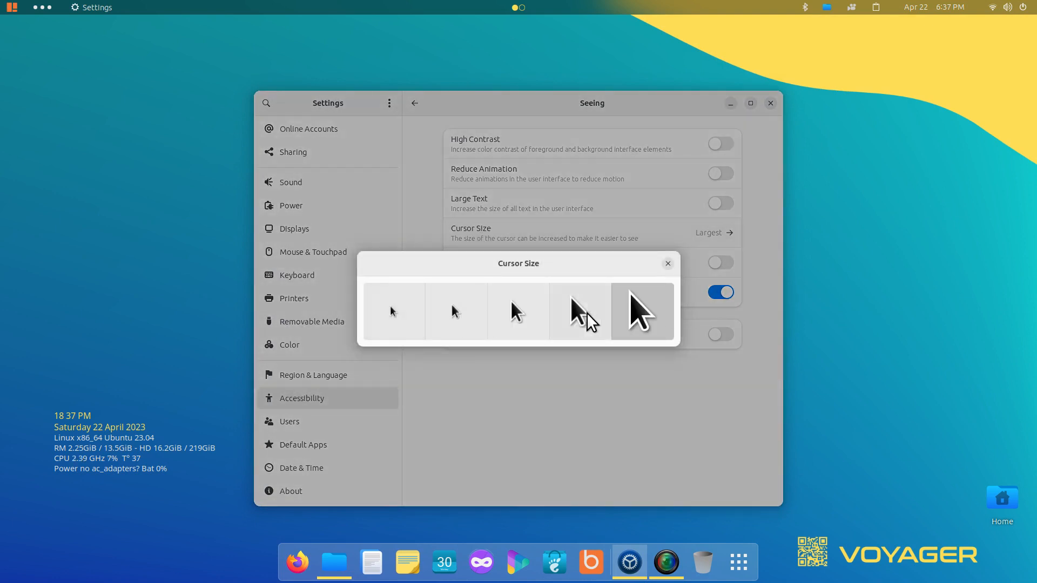
{"action": "left_click", "coordinate": [668, 264]}
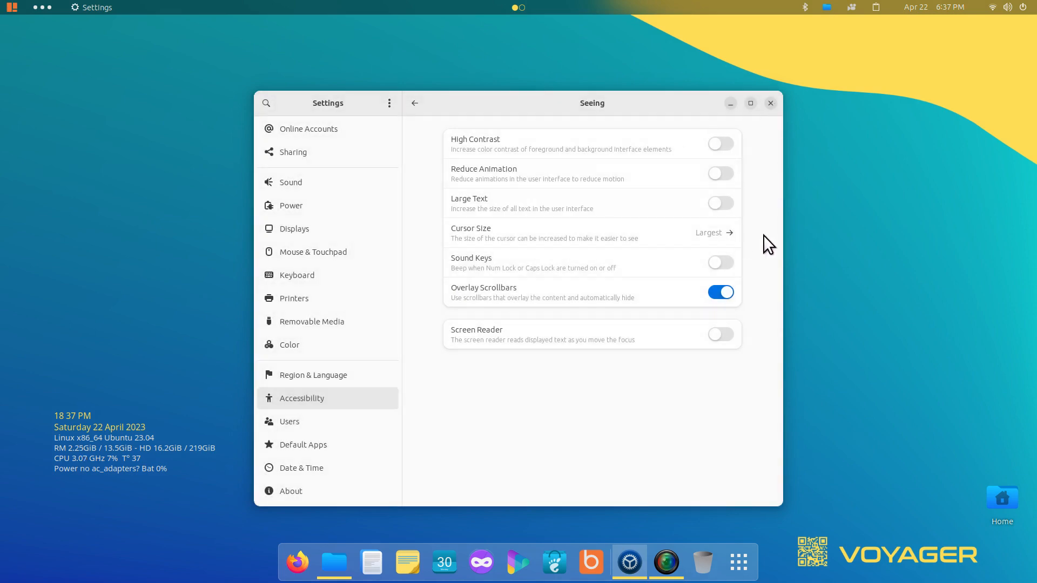
{"action": "left_click", "coordinate": [770, 103]}
- Search the applications for "tw" and launch Tweaks
{"action": "left_click", "coordinate": [721, 562]}
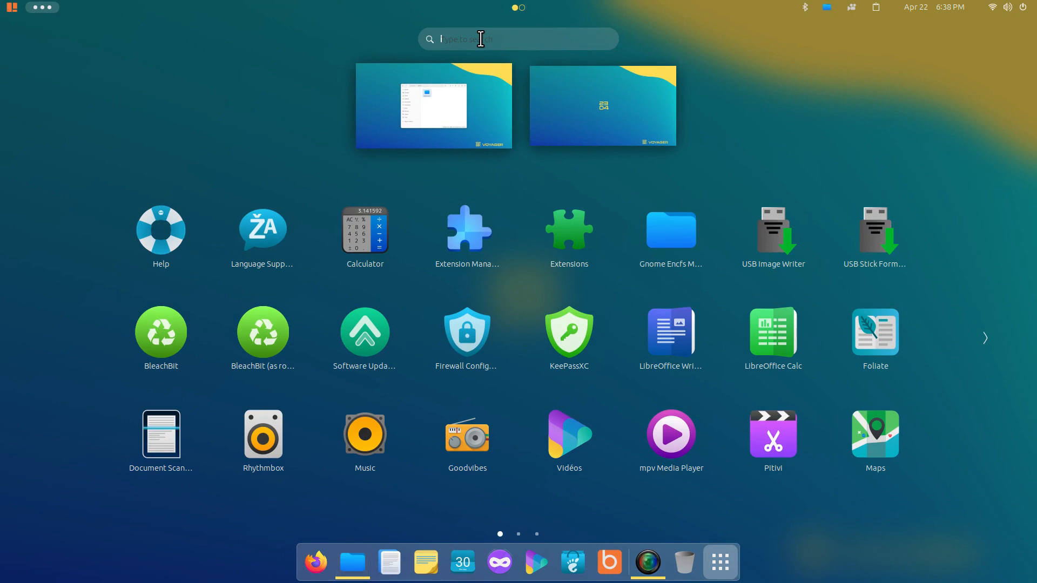
{"action": "type", "text": "tw"}
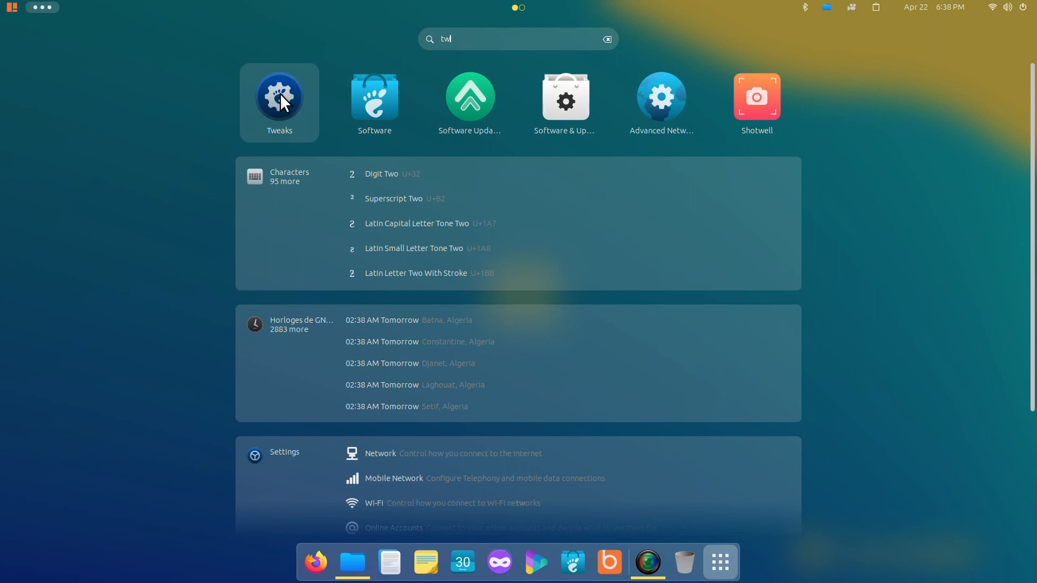
{"action": "left_click", "coordinate": [280, 95]}
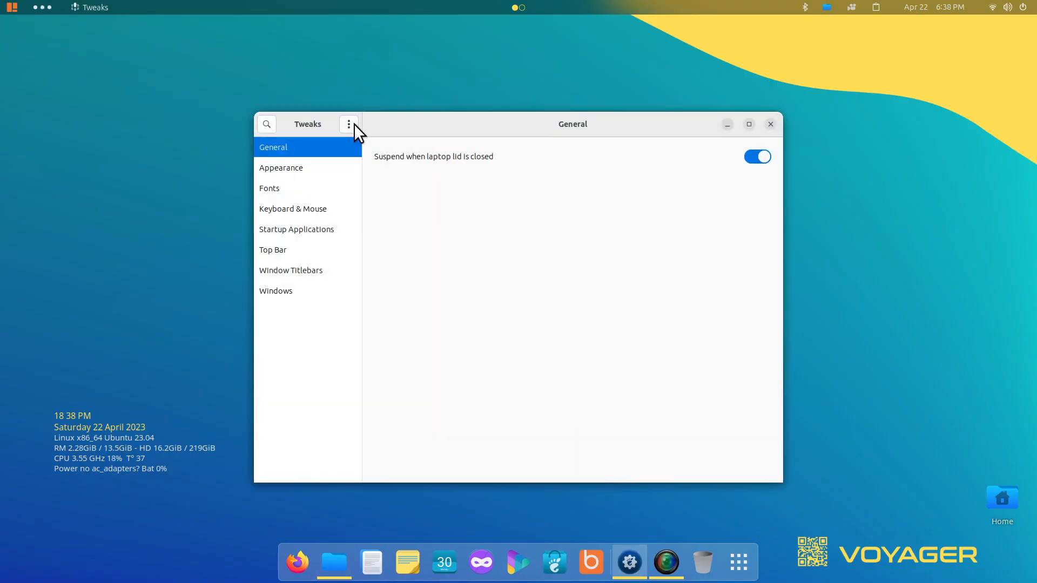
- View the About information of Tweaks and close the dialog
{"action": "left_click", "coordinate": [349, 124]}
{"action": "left_click", "coordinate": [364, 173]}
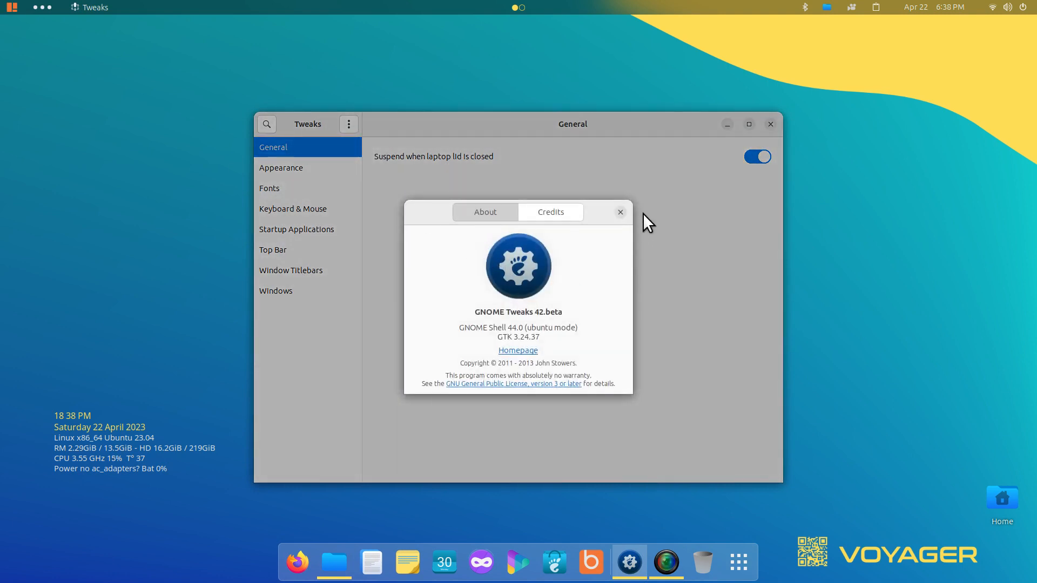
{"action": "left_click", "coordinate": [622, 212]}
- Look at the Window Titlebars settings in Tweaks, and set the Appearance cursor theme to Radioactive
{"action": "left_click", "coordinate": [294, 270]}
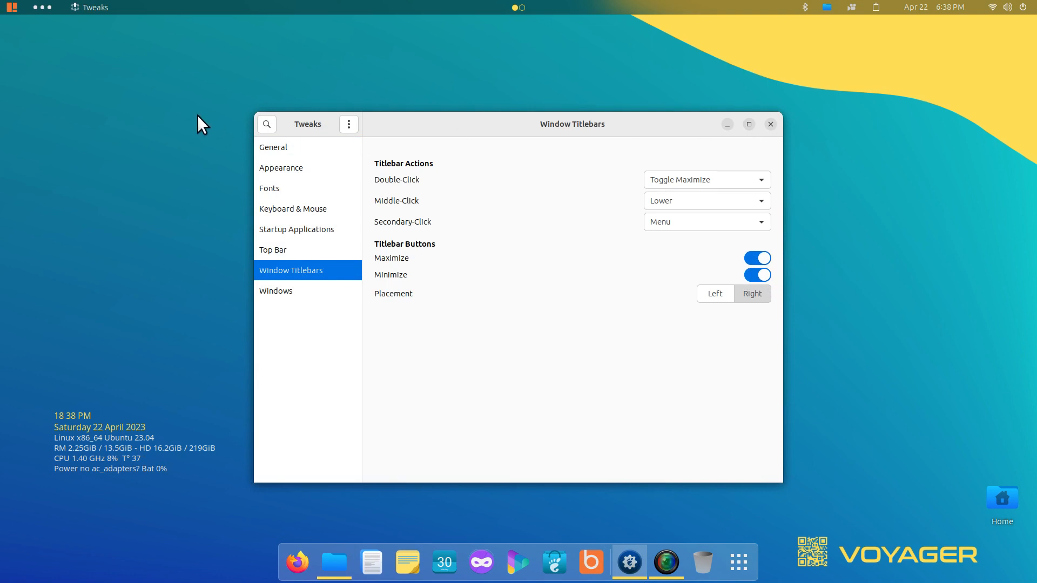
{"action": "left_click", "coordinate": [271, 168]}
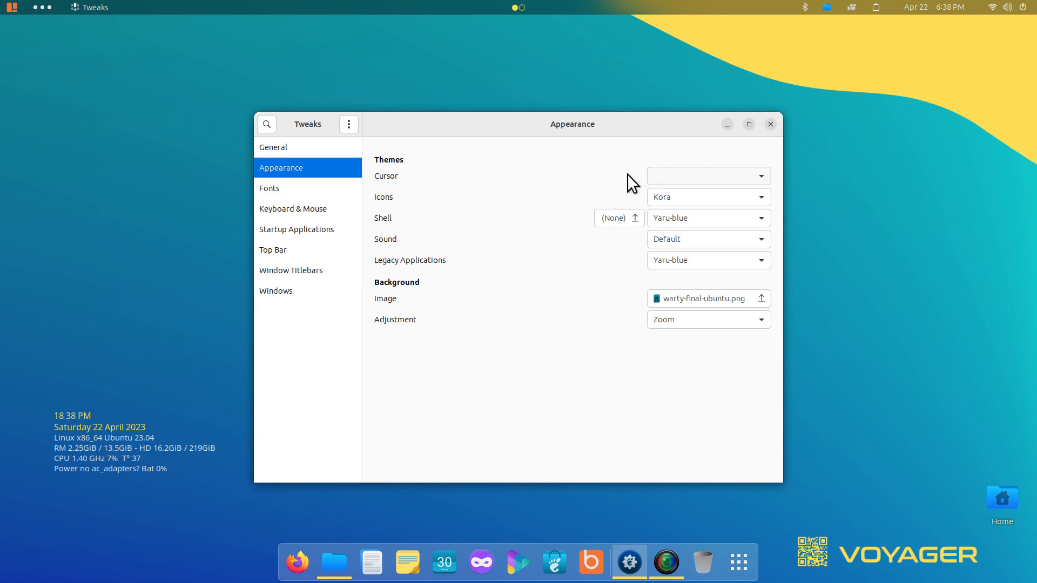
{"action": "left_click", "coordinate": [708, 174]}
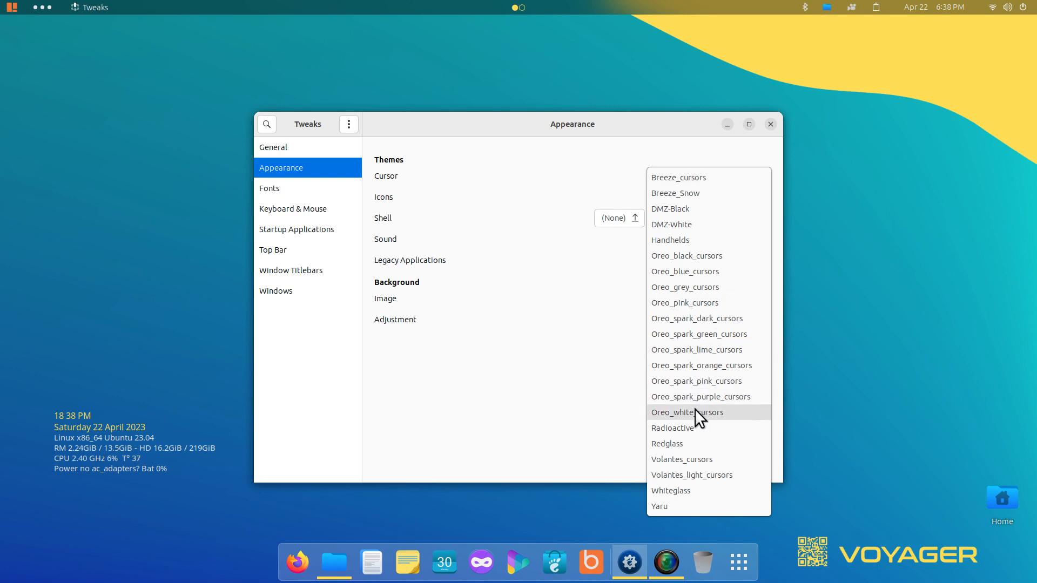
{"action": "left_click", "coordinate": [695, 429]}
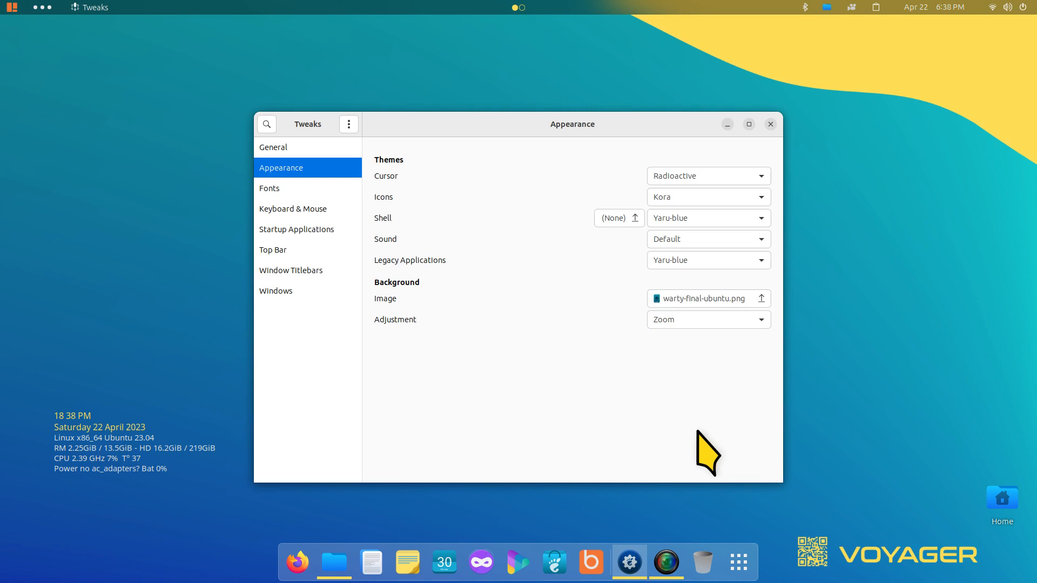
- Bring up the .icons folder in the Files window and close that window
{"action": "left_click", "coordinate": [333, 564]}
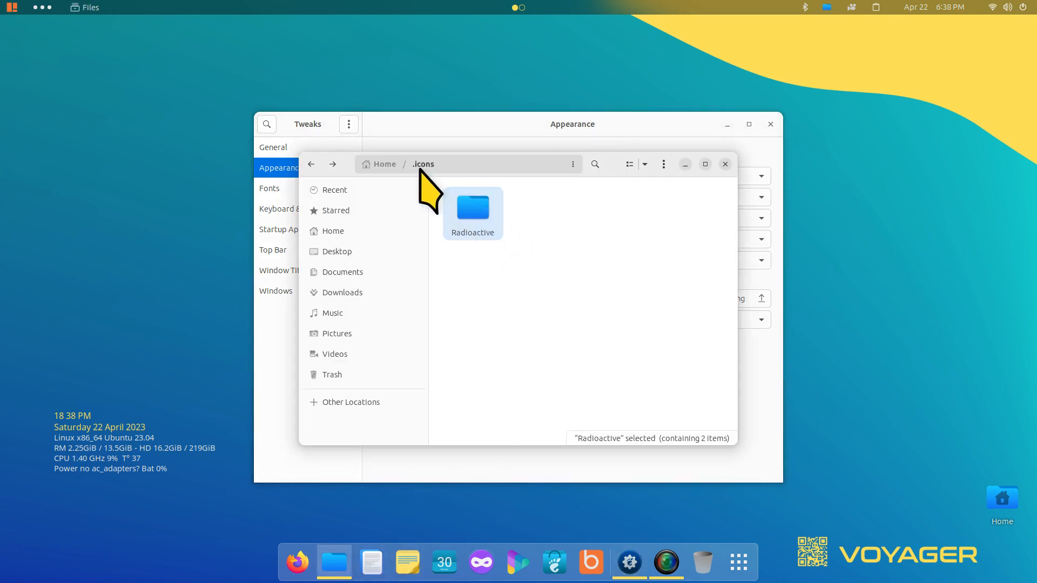
{"action": "left_click", "coordinate": [726, 165]}
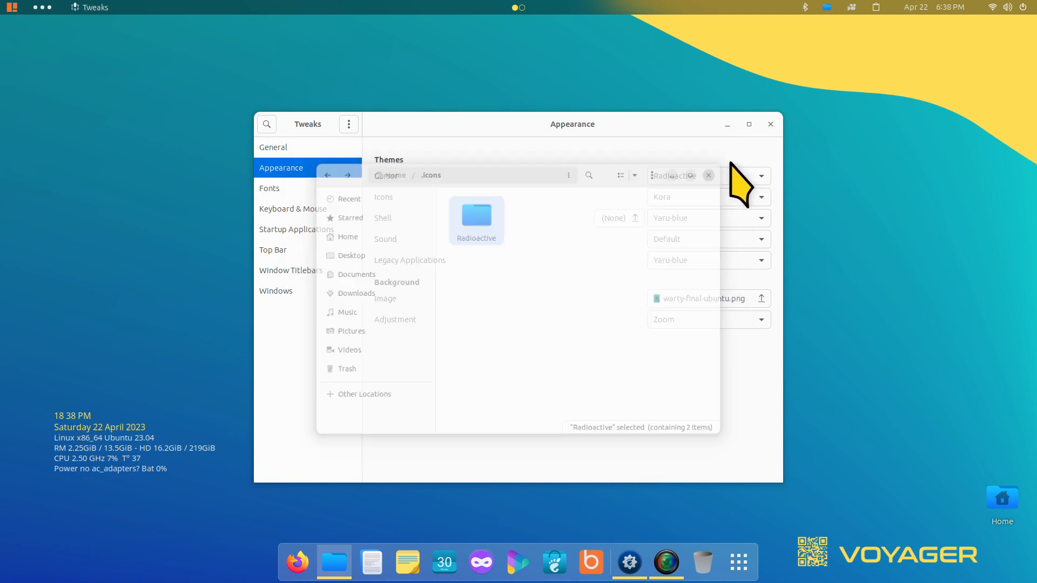
- Try the Breeze_cursors cursor theme, and set the cursor theme back to Radioactive
{"action": "left_click", "coordinate": [760, 176]}
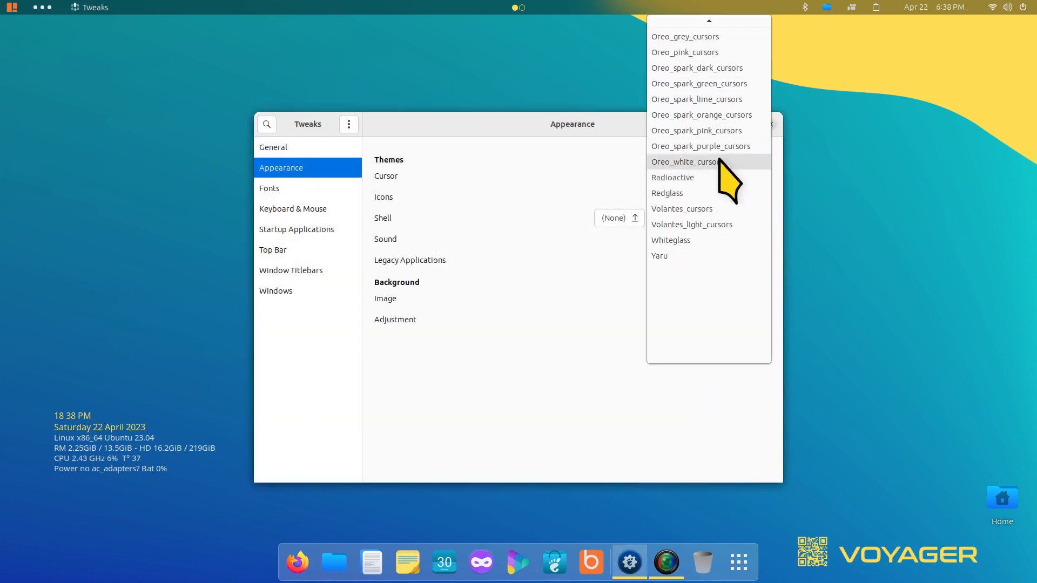
{"action": "mouse_move", "coordinate": [724, 18]}
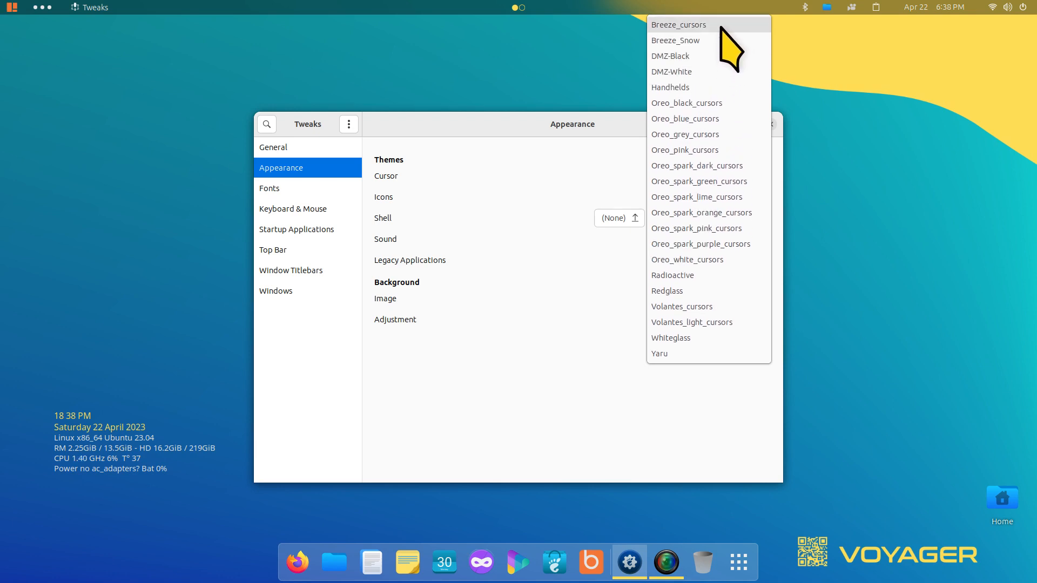
{"action": "left_click", "coordinate": [720, 24]}
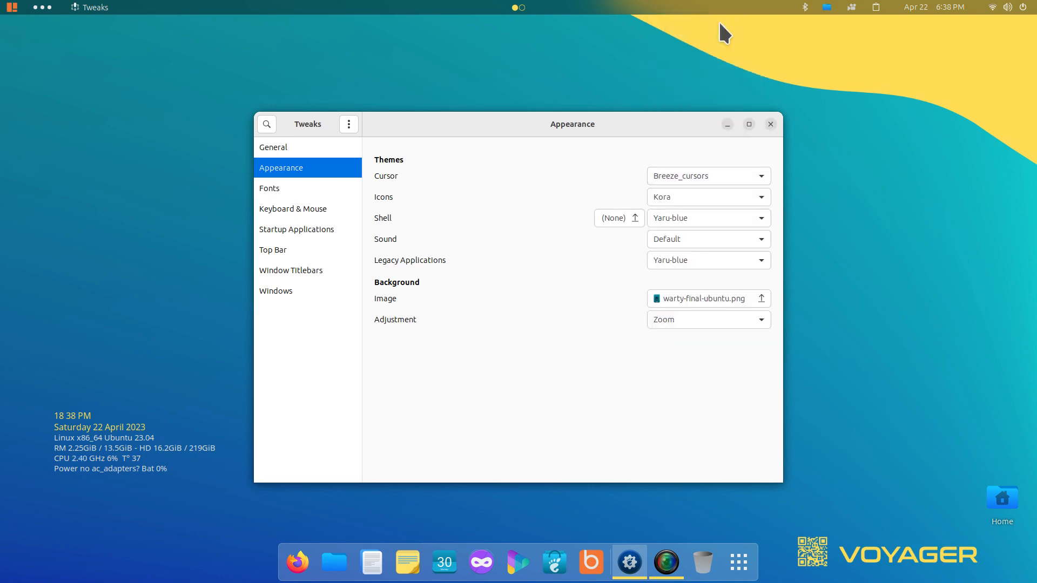
{"action": "left_click", "coordinate": [698, 173]}
{"action": "left_click", "coordinate": [685, 428]}
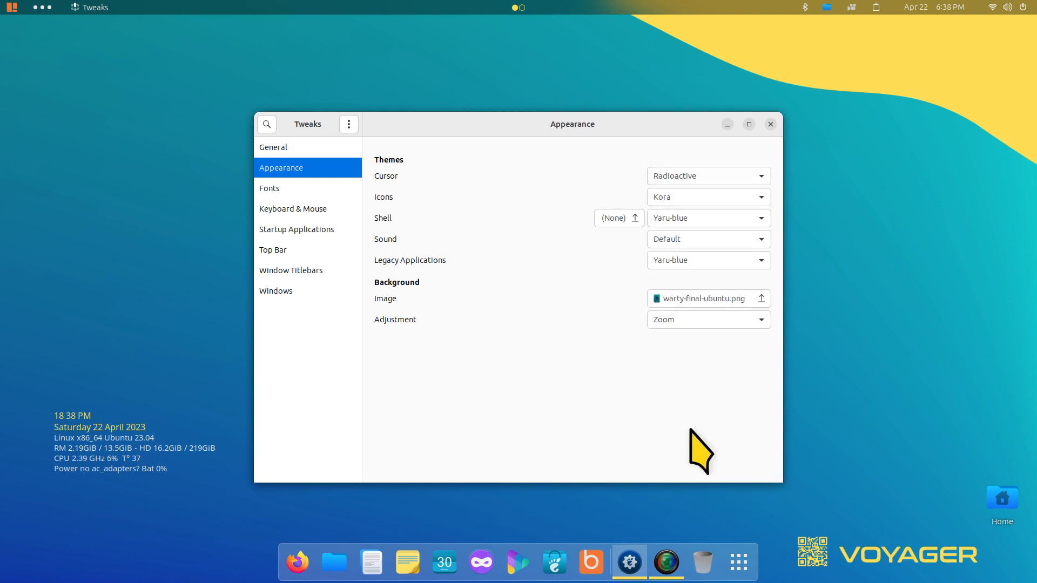
- Reopen the Files file manager and go into the hidden .icons folder in Home
{"action": "left_click", "coordinate": [338, 569]}
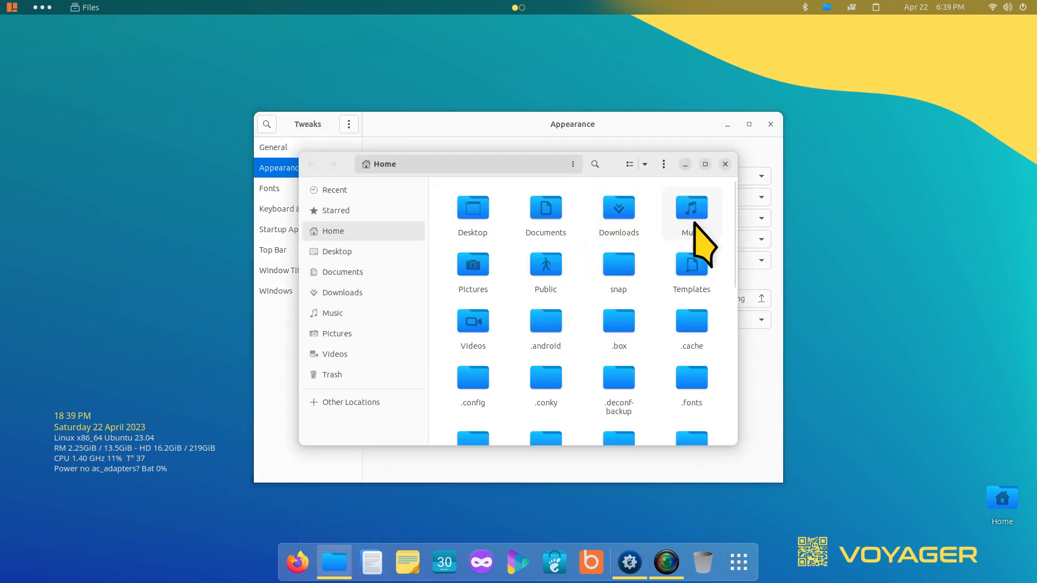
{"action": "scroll", "coordinate": [643, 367], "scroll_direction": "down", "scroll_amount": 2}
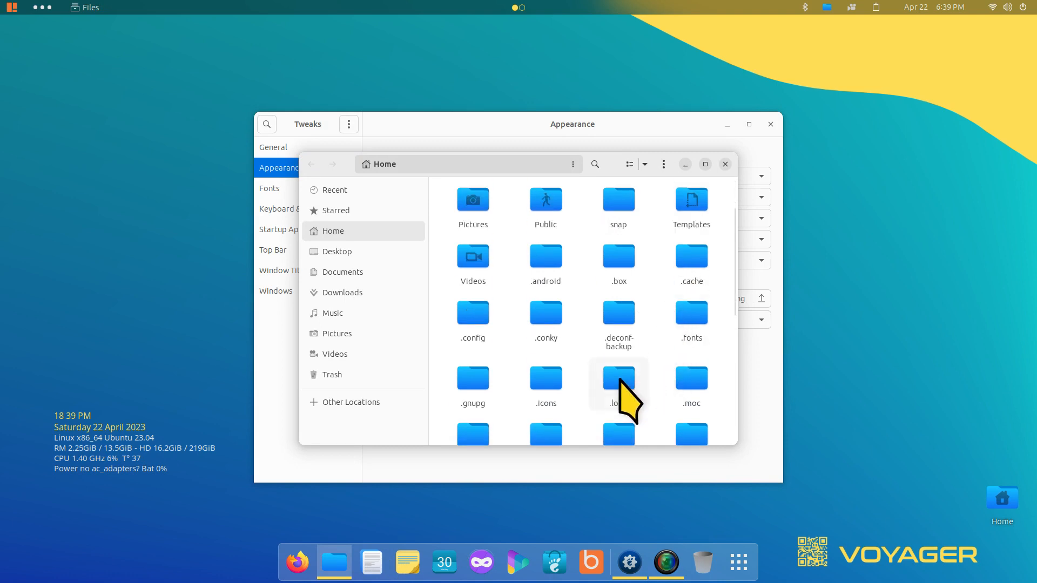
{"action": "double_click", "coordinate": [549, 379]}
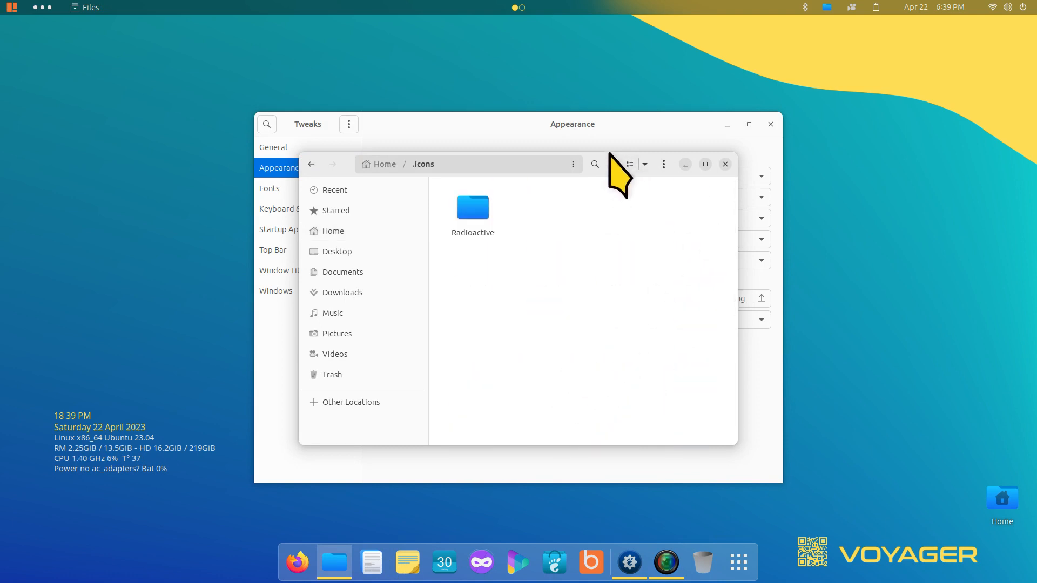
- Separate the overlapping Files and Tweaks windows, close Tweaks, and move the Files window back toward the middle of the desktop
{"action": "left_click_drag", "start_coordinate": [621, 158], "coordinate": [913, 158]}
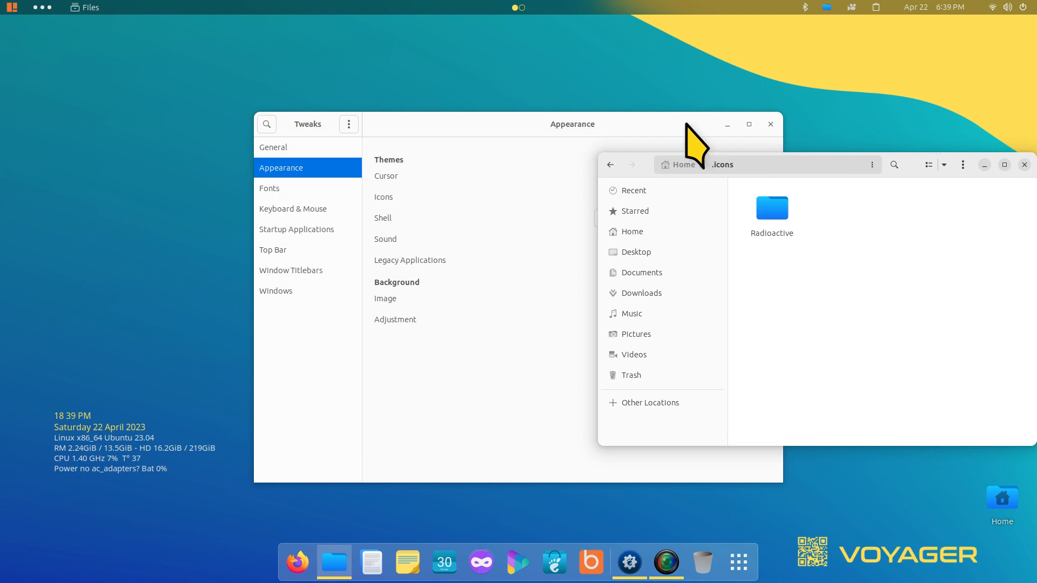
{"action": "left_click_drag", "start_coordinate": [626, 125], "coordinate": [499, 105]}
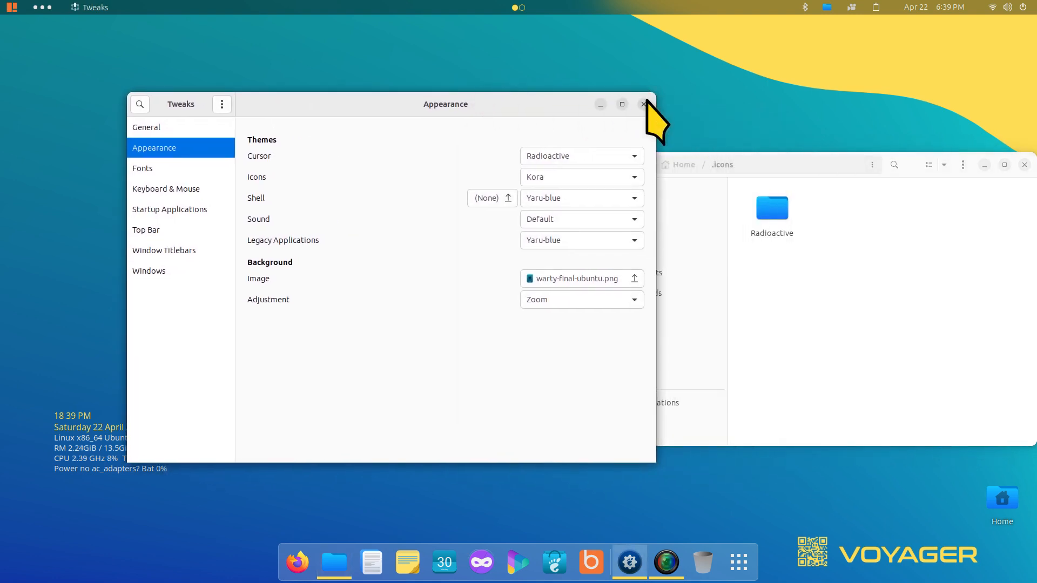
{"action": "left_click", "coordinate": [643, 104]}
{"action": "left_click_drag", "start_coordinate": [901, 163], "coordinate": [788, 128]}
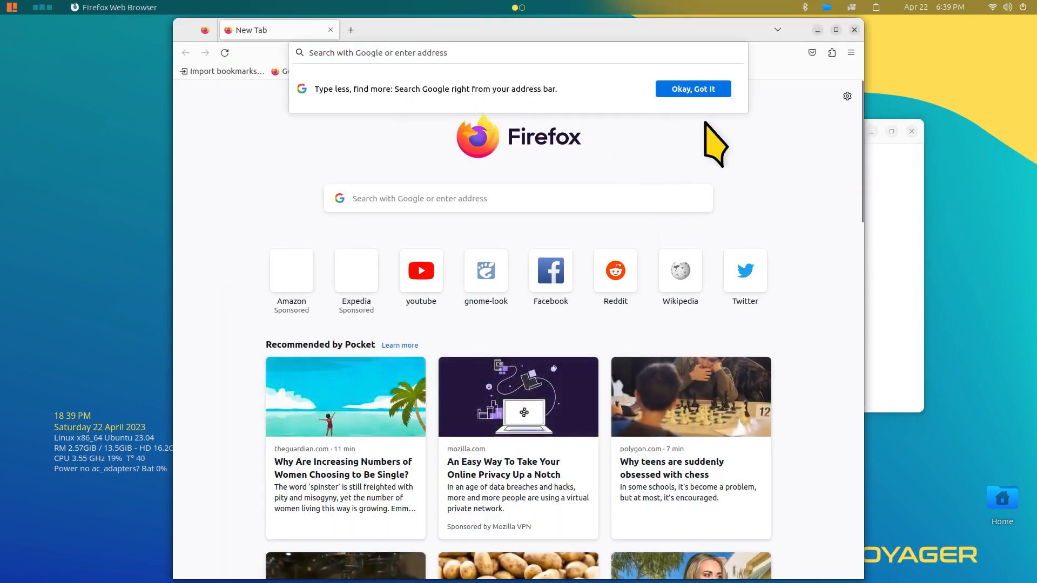
- Switch to Firefox, dismiss the address bar tip, and open the About page of the Linux for Seniors YouTube channel
{"action": "left_click", "coordinate": [669, 91]}
{"action": "left_click", "coordinate": [385, 71]}
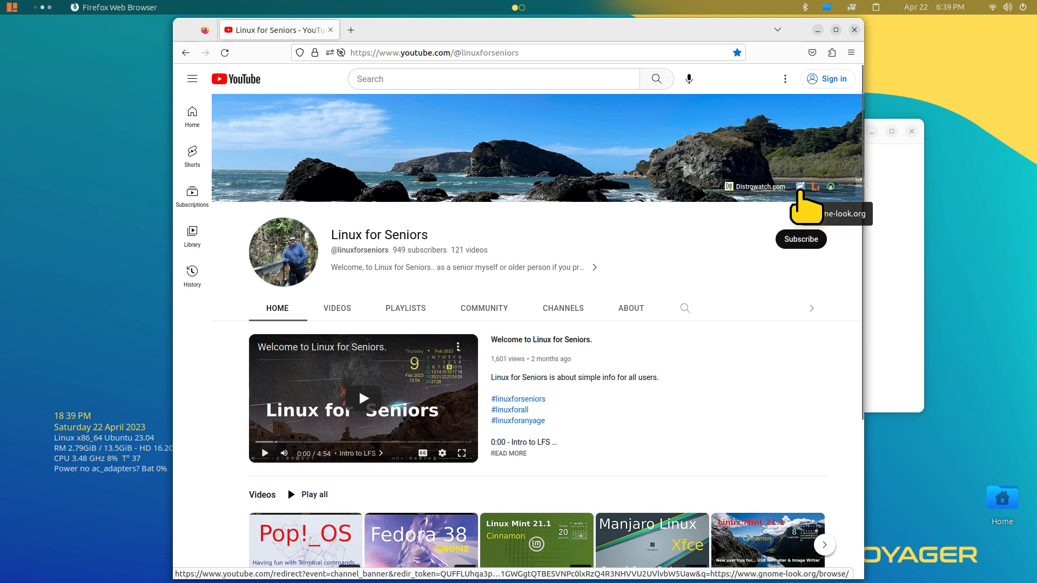
{"action": "left_click", "coordinate": [631, 308]}
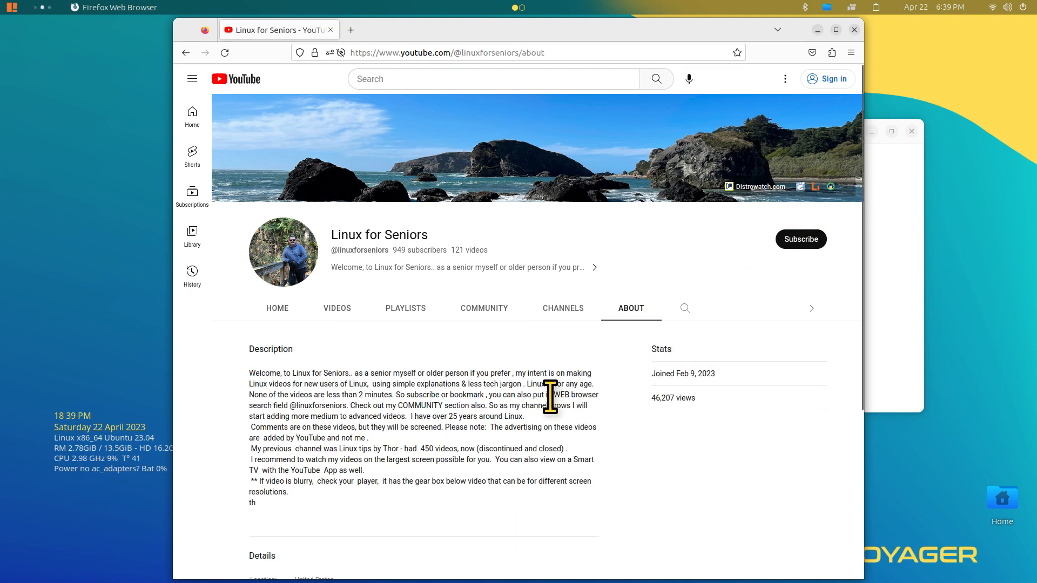
- Follow the gnome-look.org link from the channel's Links section and show the site's Cursors category
{"action": "scroll", "coordinate": [550, 397], "scroll_direction": "down", "scroll_amount": 5}
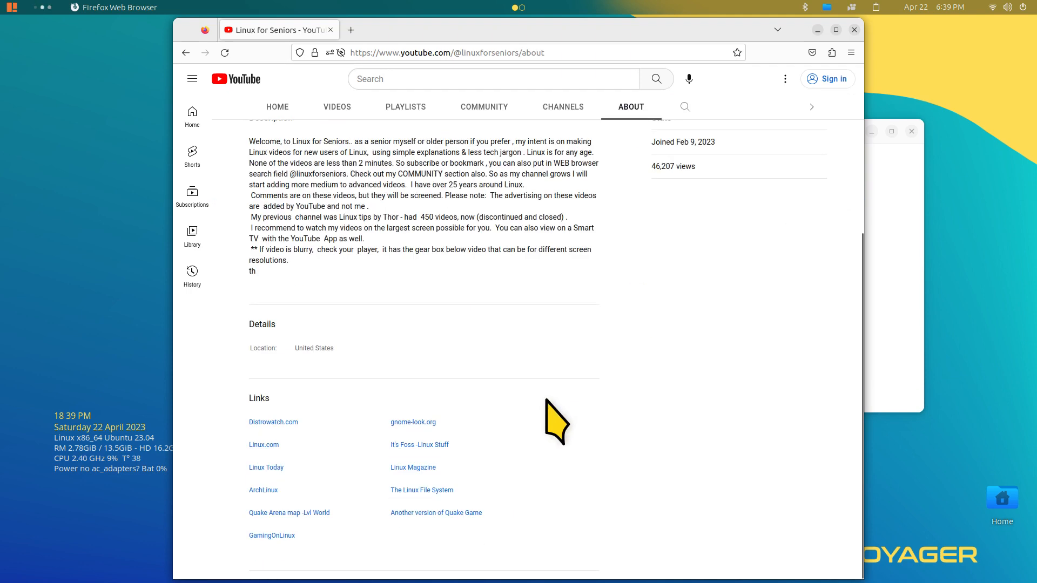
{"action": "left_click", "coordinate": [408, 423]}
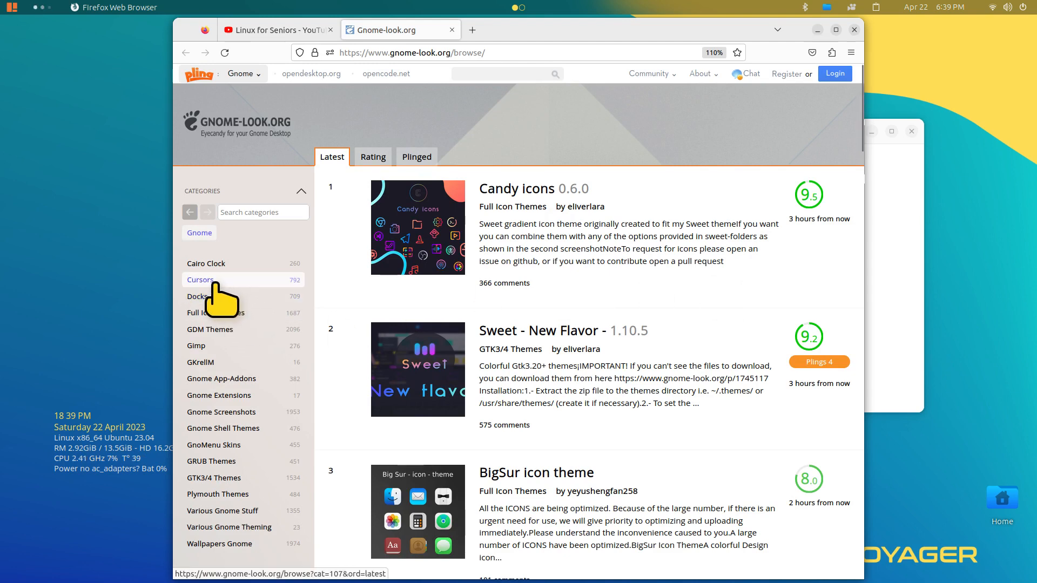
{"action": "left_click", "coordinate": [292, 281]}
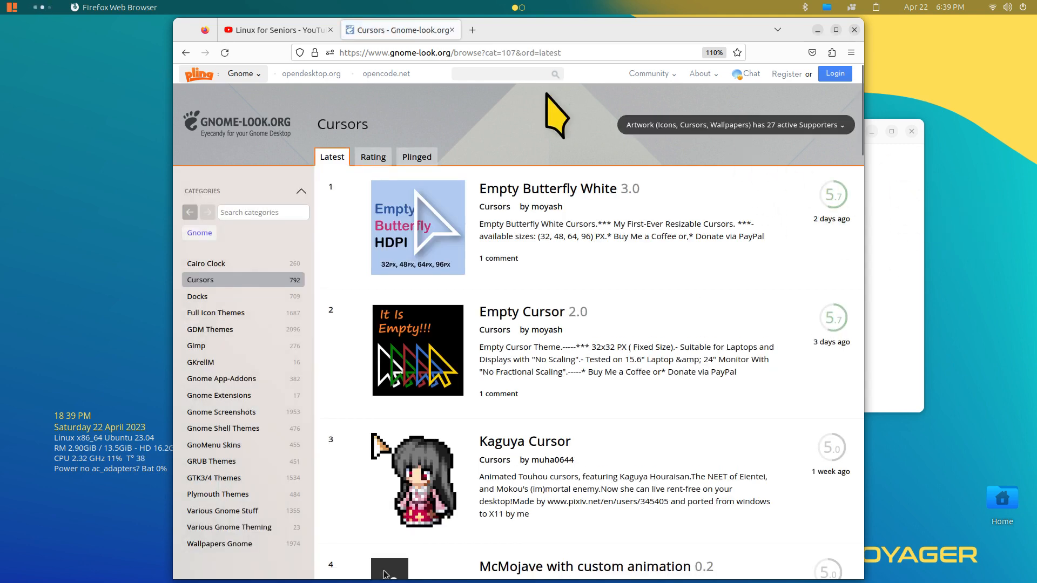
- Search gnome-look.org for "radio", open the Radioactive cursor theme, and read its installation instructions
{"action": "left_click", "coordinate": [476, 74]}
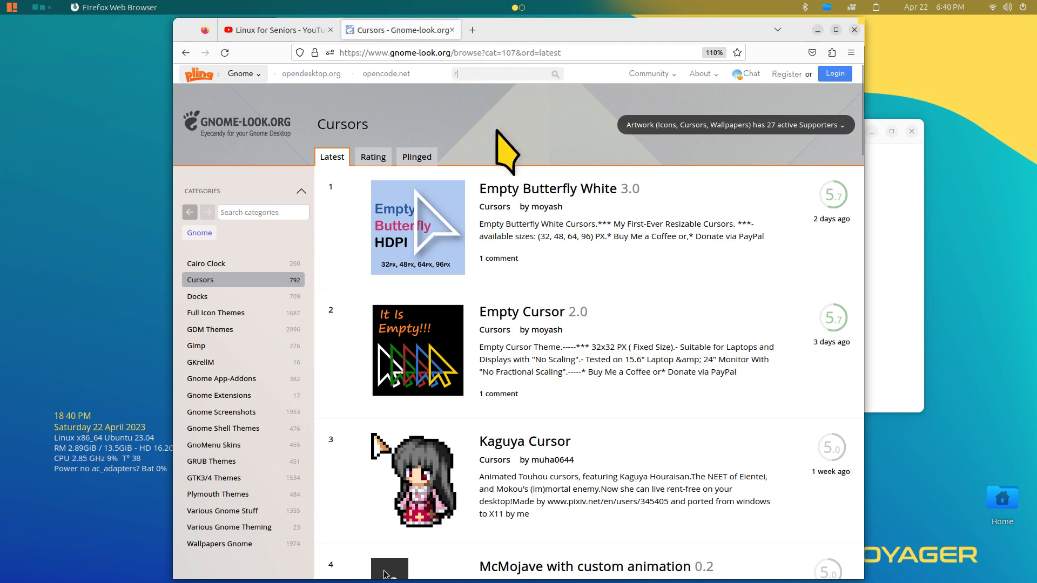
{"action": "type", "text": "radio"}
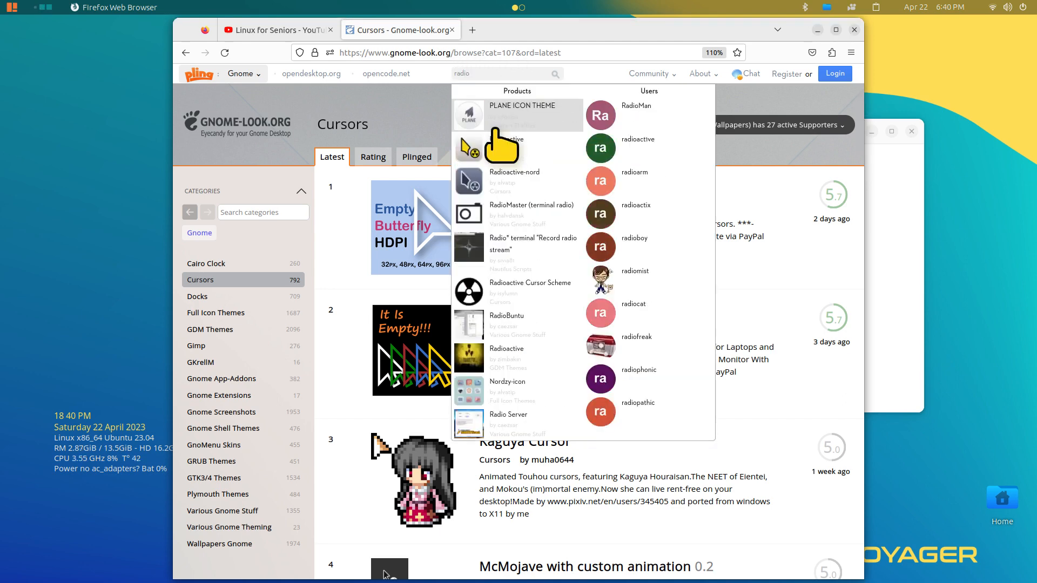
{"action": "left_click", "coordinate": [496, 145]}
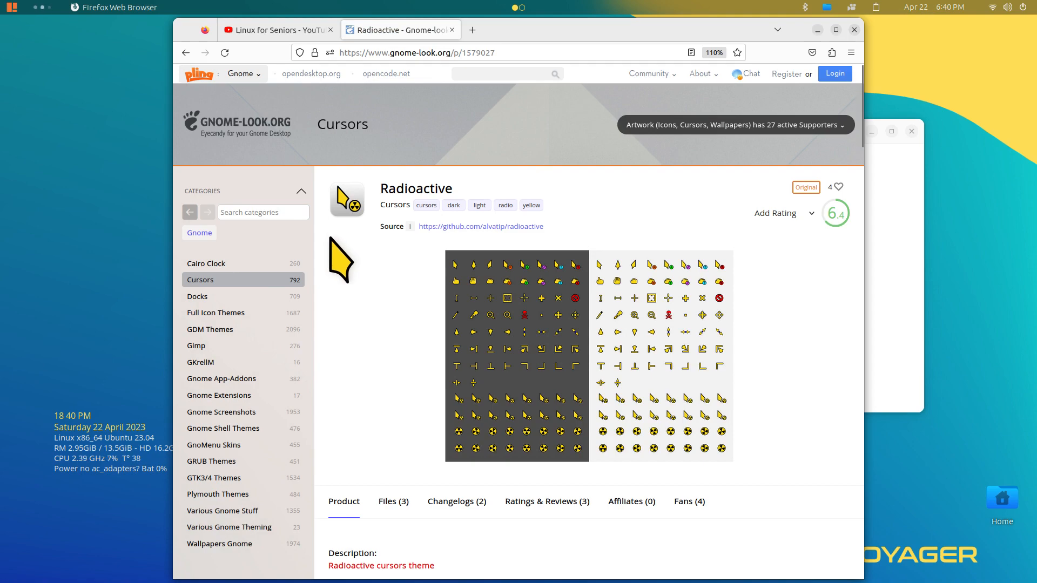
{"action": "scroll", "coordinate": [697, 345], "scroll_direction": "down", "scroll_amount": 8}
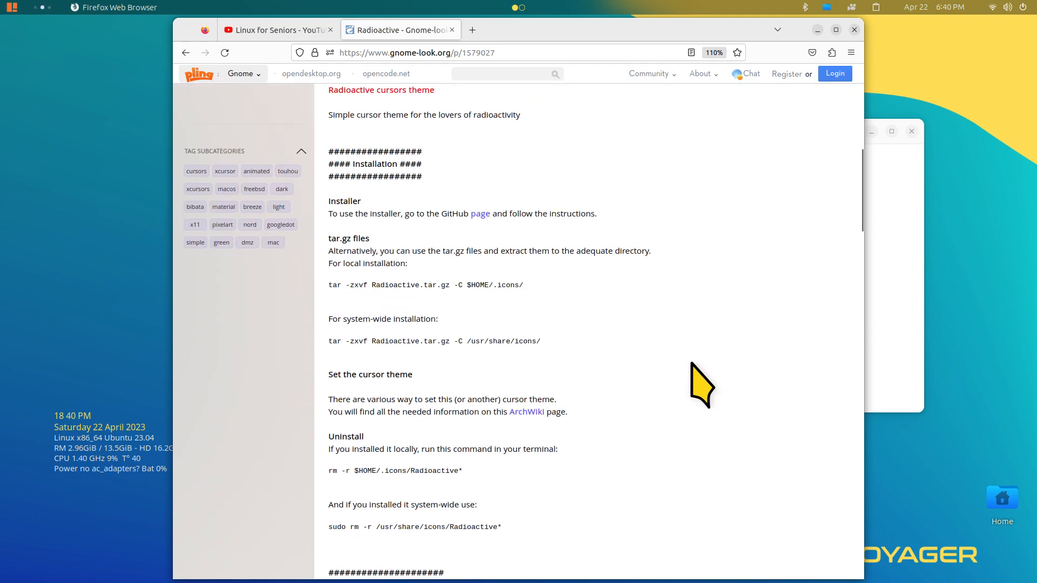
- Review the Radioactive theme's tar.gz instructions and highlight the local installation path $HOME/.icons/
{"action": "scroll", "coordinate": [696, 383], "scroll_direction": "up", "scroll_amount": 6}
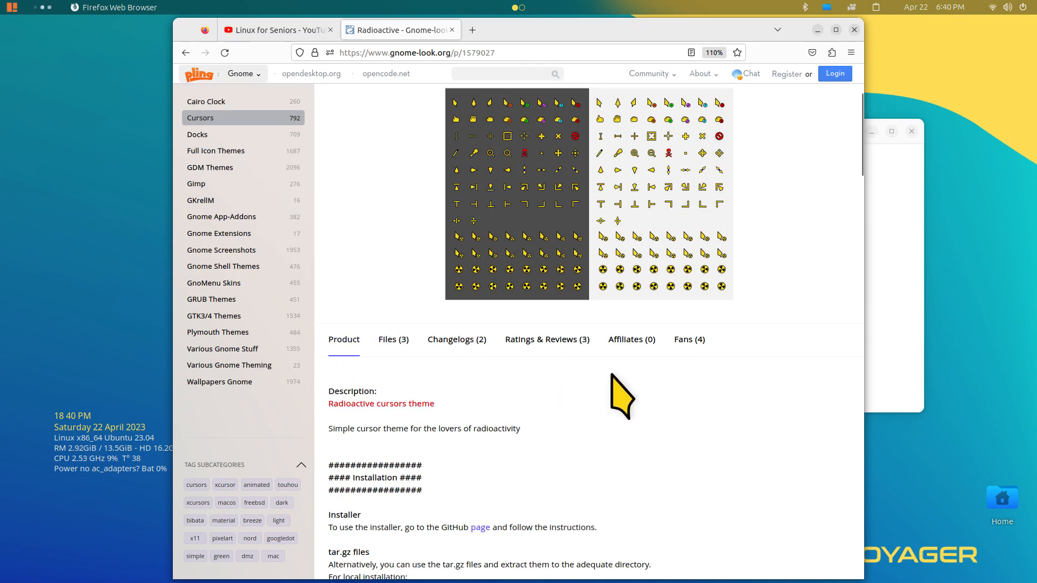
{"action": "scroll", "coordinate": [621, 373], "scroll_direction": "down", "scroll_amount": 2}
{"action": "scroll", "coordinate": [624, 324], "scroll_direction": "down", "scroll_amount": 2}
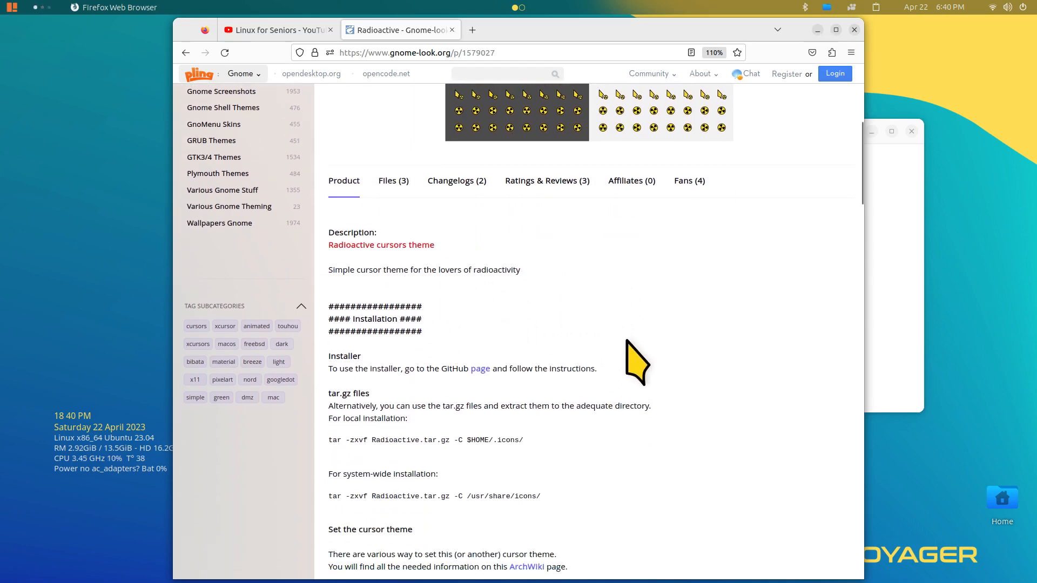
{"action": "scroll", "coordinate": [657, 359], "scroll_direction": "down", "scroll_amount": 2}
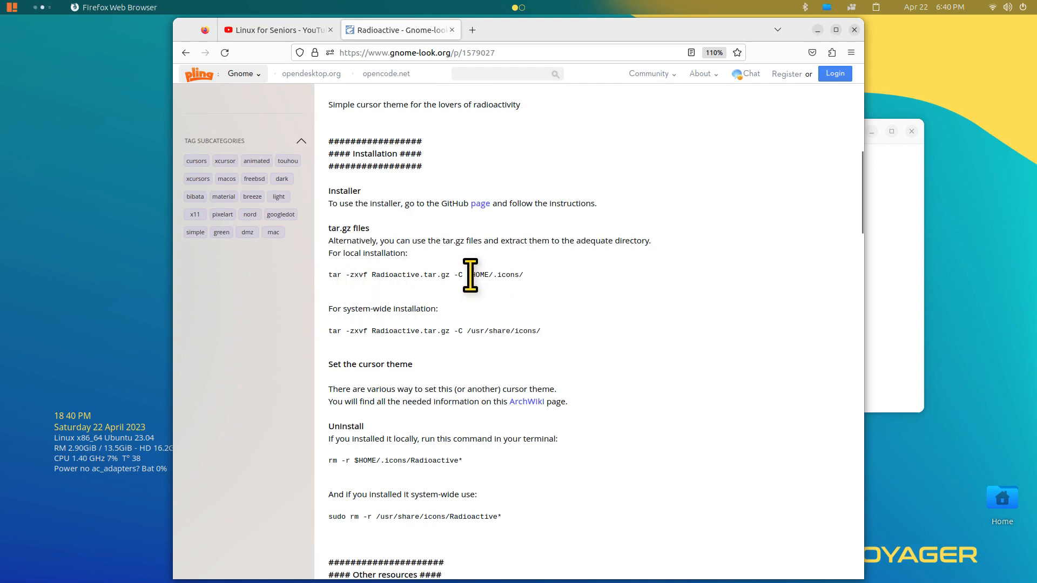
{"action": "left_click_drag", "start_coordinate": [470, 274], "coordinate": [541, 272]}
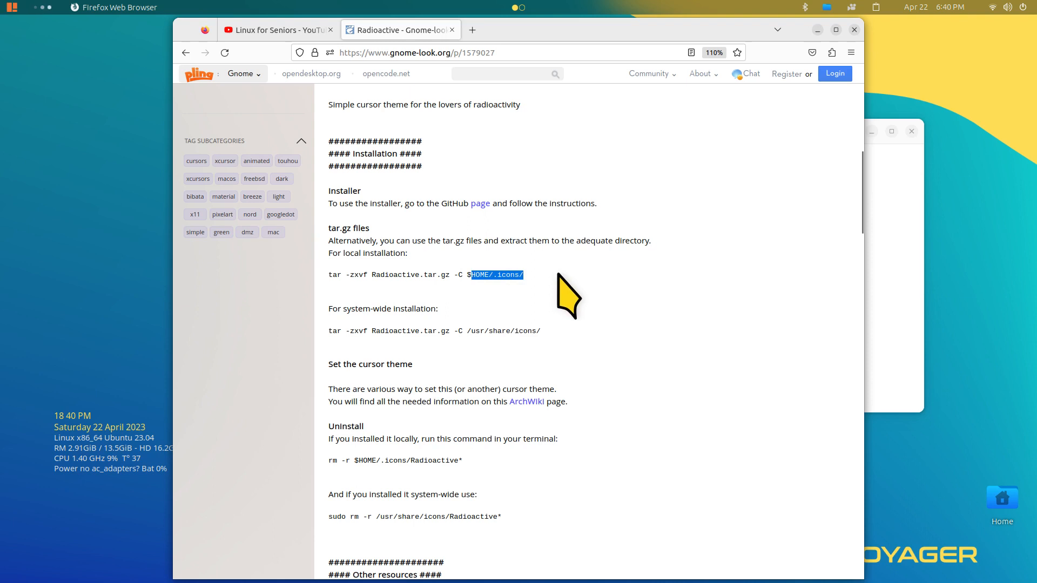
- Compare the local installation path on the theme page with the .icons folder in Files, and return to Firefox
{"action": "left_click", "coordinate": [906, 234]}
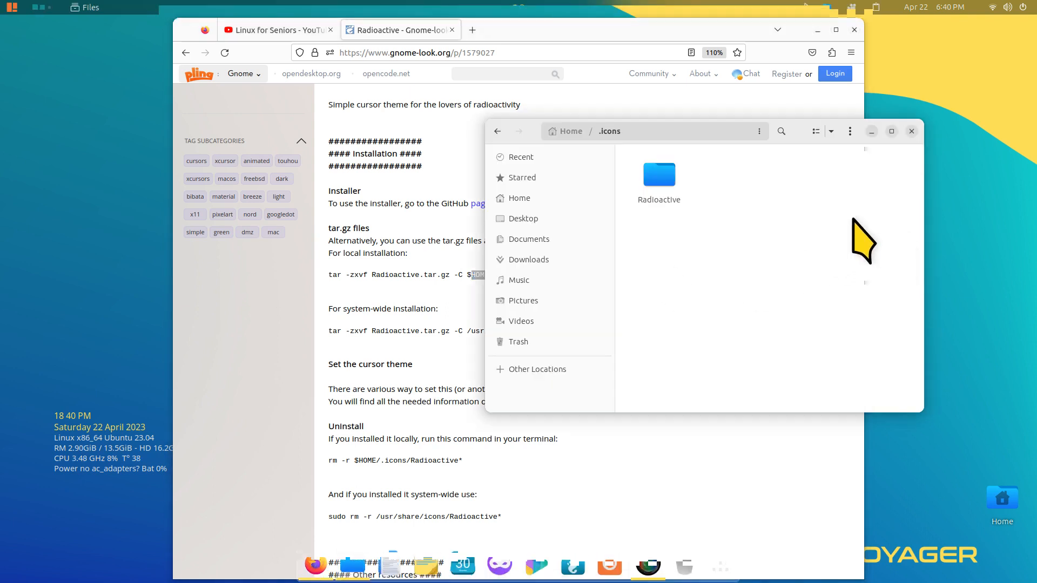
{"action": "left_click", "coordinate": [481, 278]}
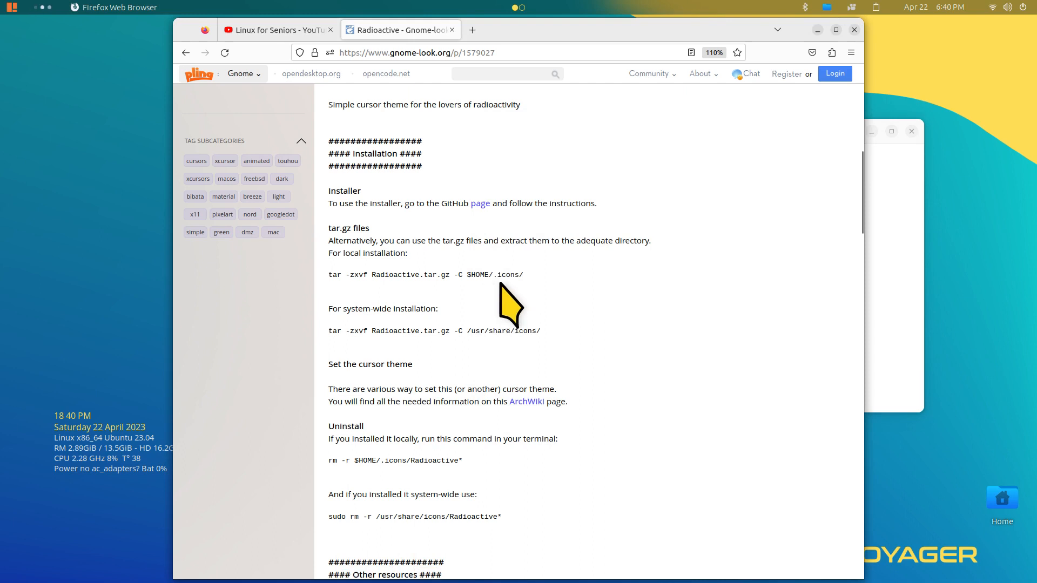
{"action": "left_click", "coordinate": [903, 241]}
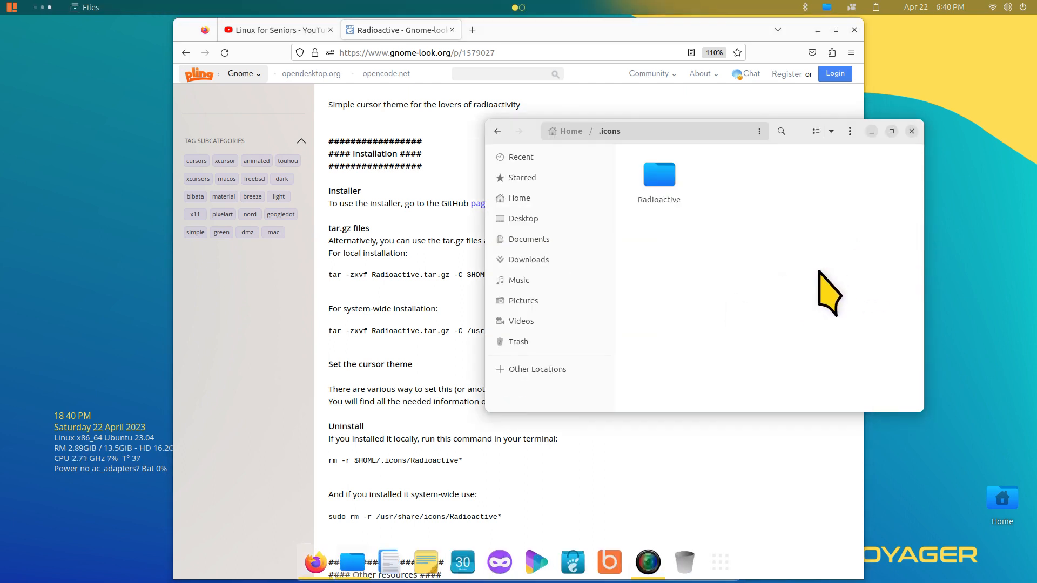
{"action": "left_click", "coordinate": [473, 292]}
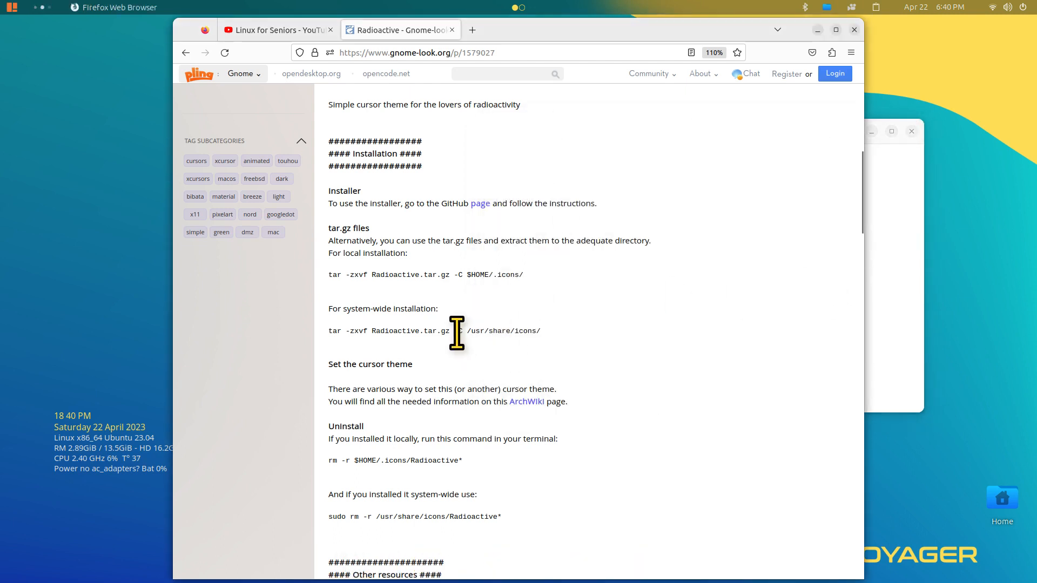
- Highlight the system-wide path /usr/share/icons/, show the Radioactive folder in Files for comparison, and return to the instructions
{"action": "left_click_drag", "start_coordinate": [468, 331], "coordinate": [541, 331]}
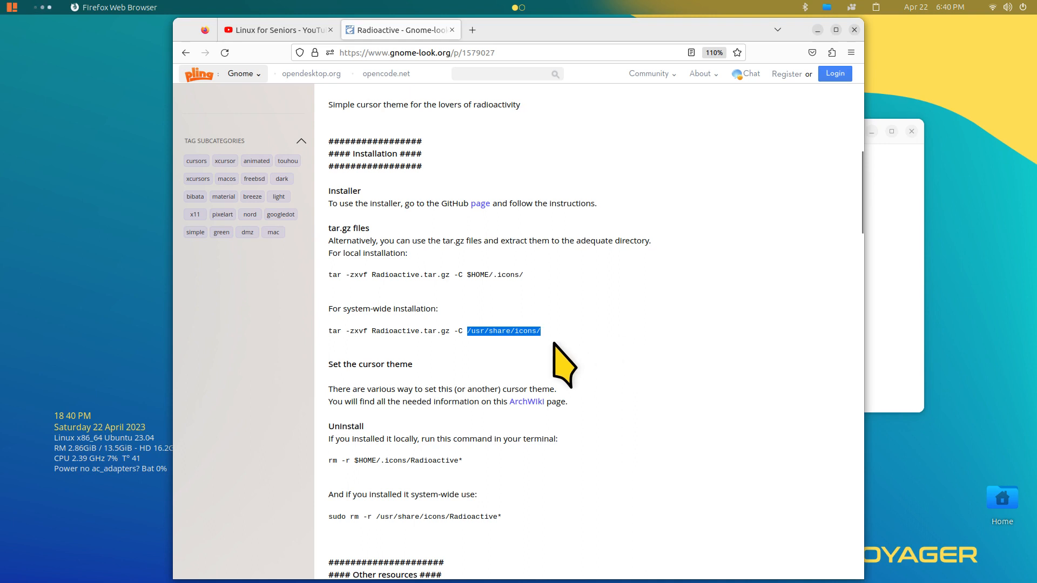
{"action": "left_click", "coordinate": [886, 286]}
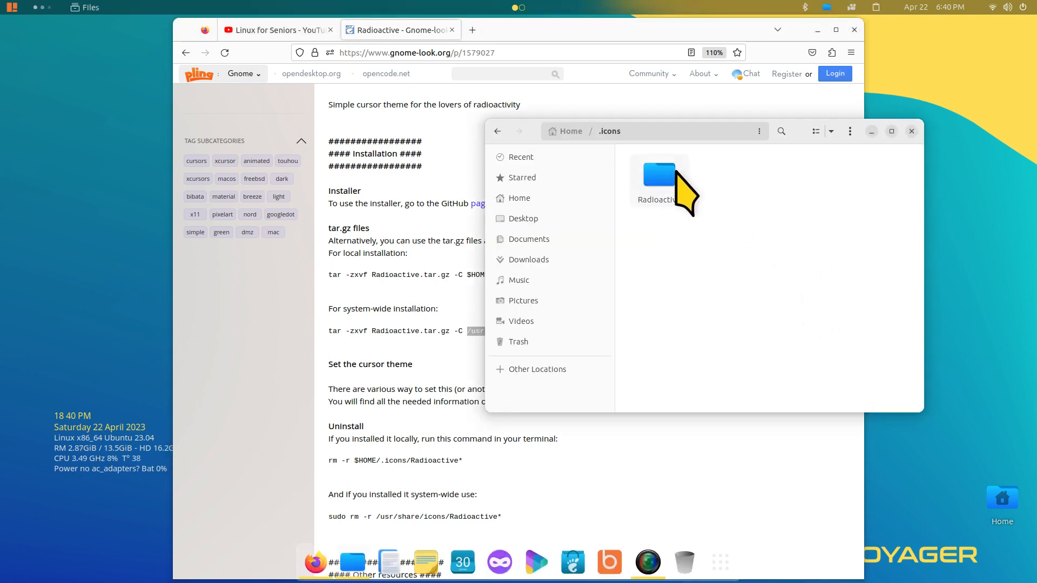
{"action": "left_click", "coordinate": [469, 345]}
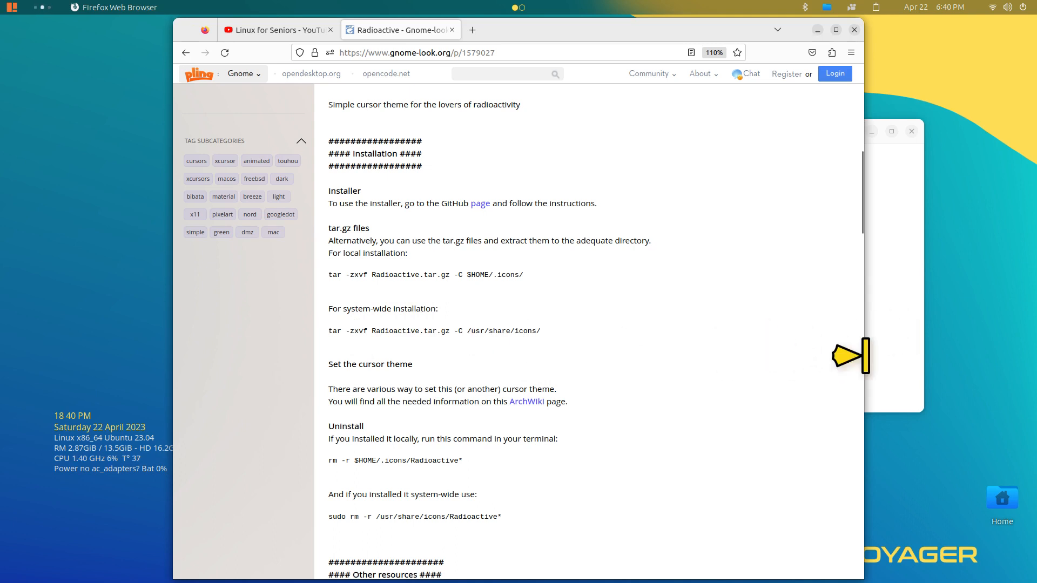
- Minimize Firefox, search the installed applications for "twl", and launch Tweaks
{"action": "left_click", "coordinate": [967, 474]}
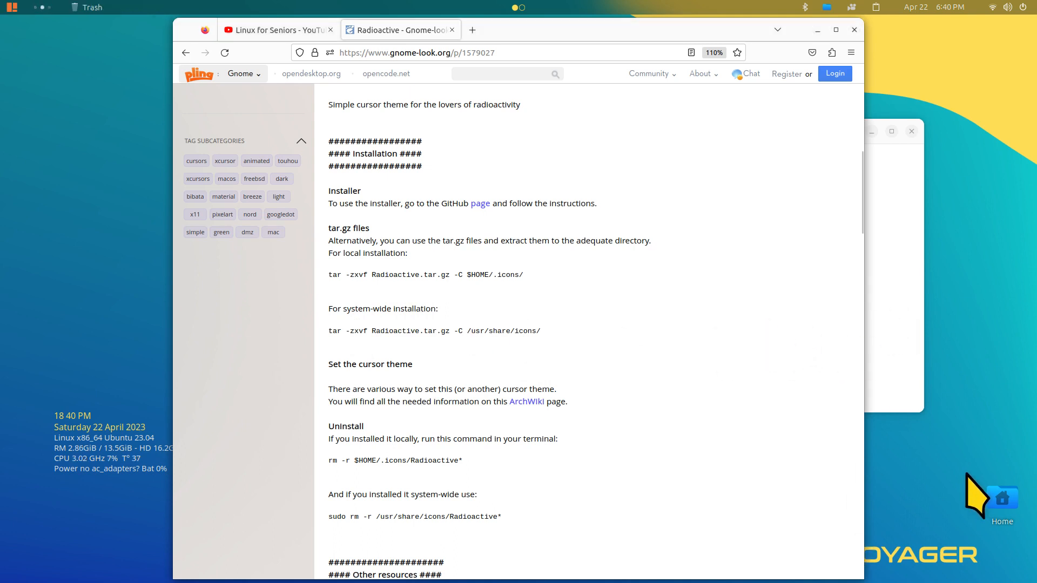
{"action": "left_click", "coordinate": [817, 31]}
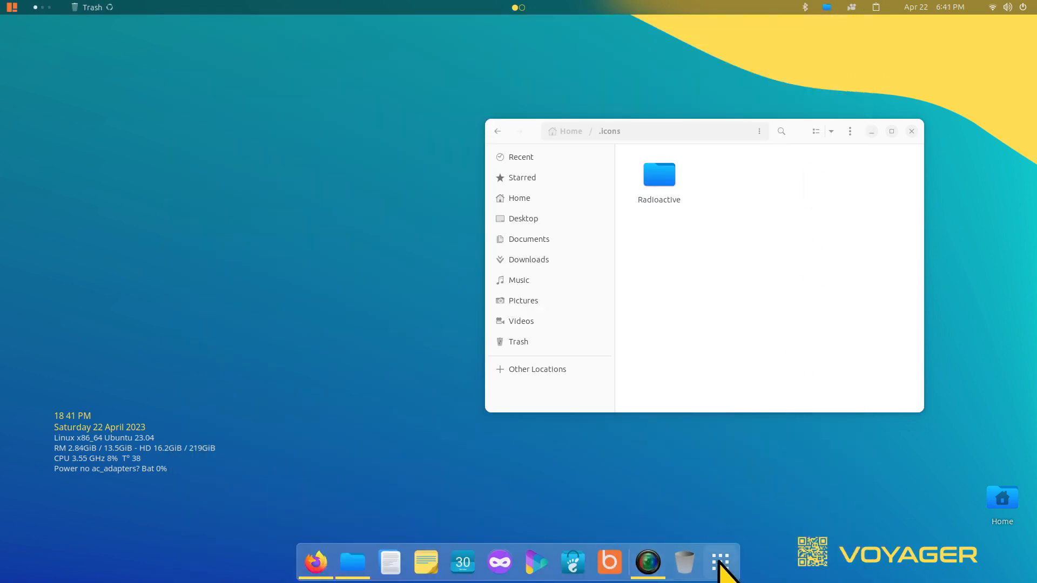
{"action": "left_click", "coordinate": [721, 562]}
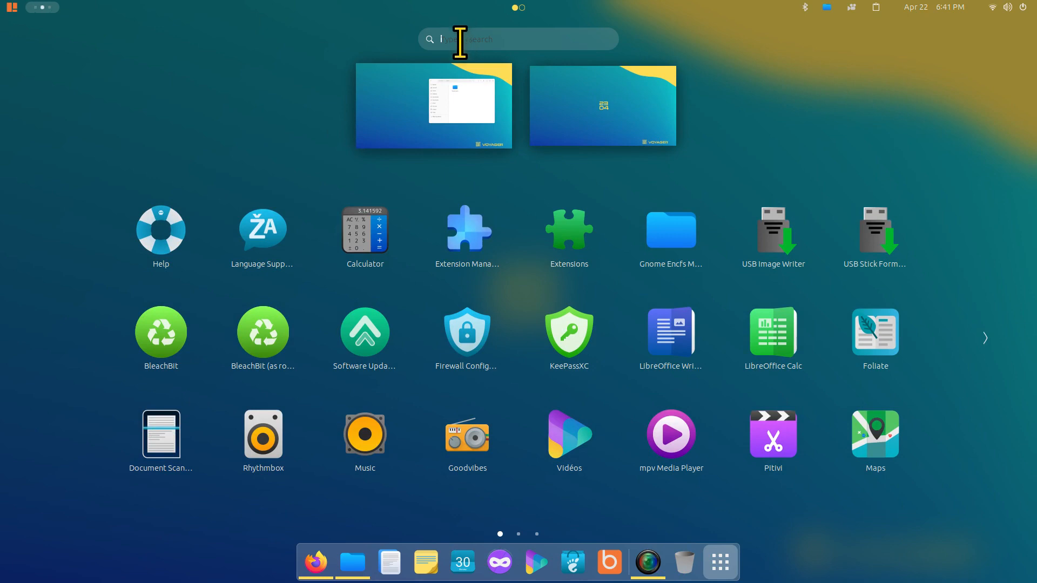
{"action": "type", "text": "twl"}
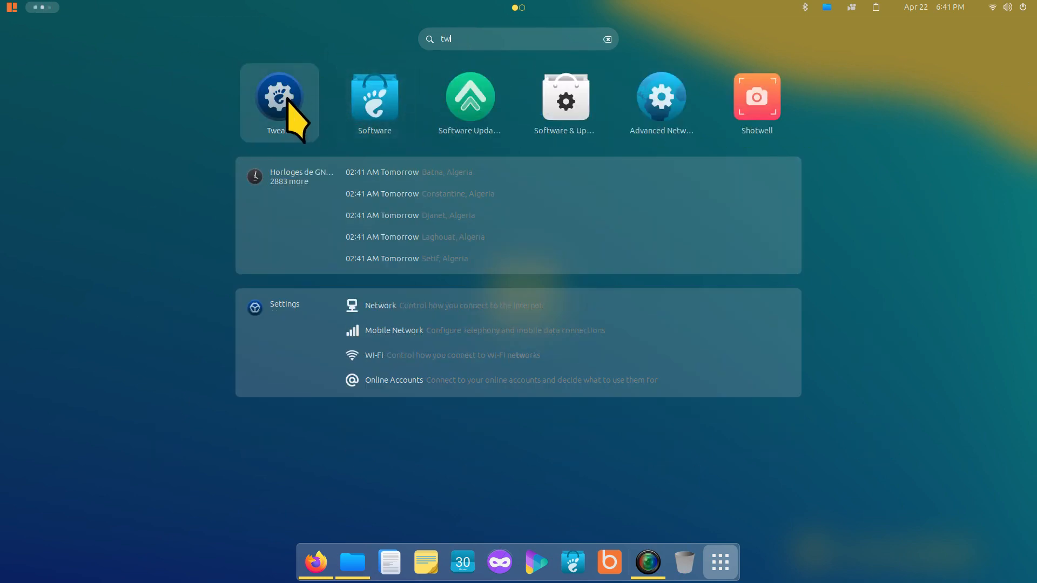
{"action": "left_click", "coordinate": [288, 101]}
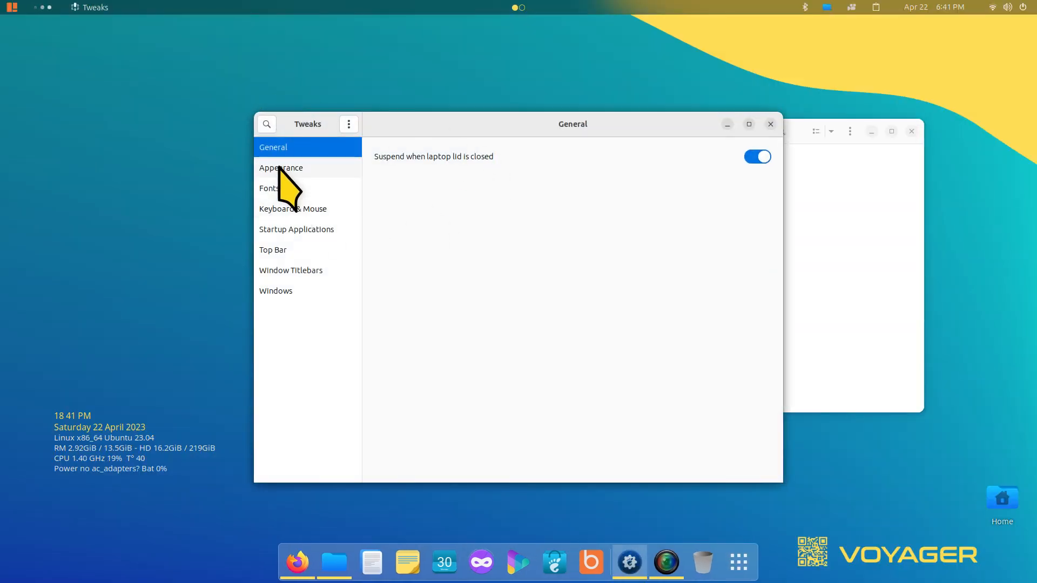
- Look through the cursor themes under Appearance and set the cursor theme to Redglass
{"action": "left_click", "coordinate": [279, 167]}
{"action": "left_click", "coordinate": [711, 178]}
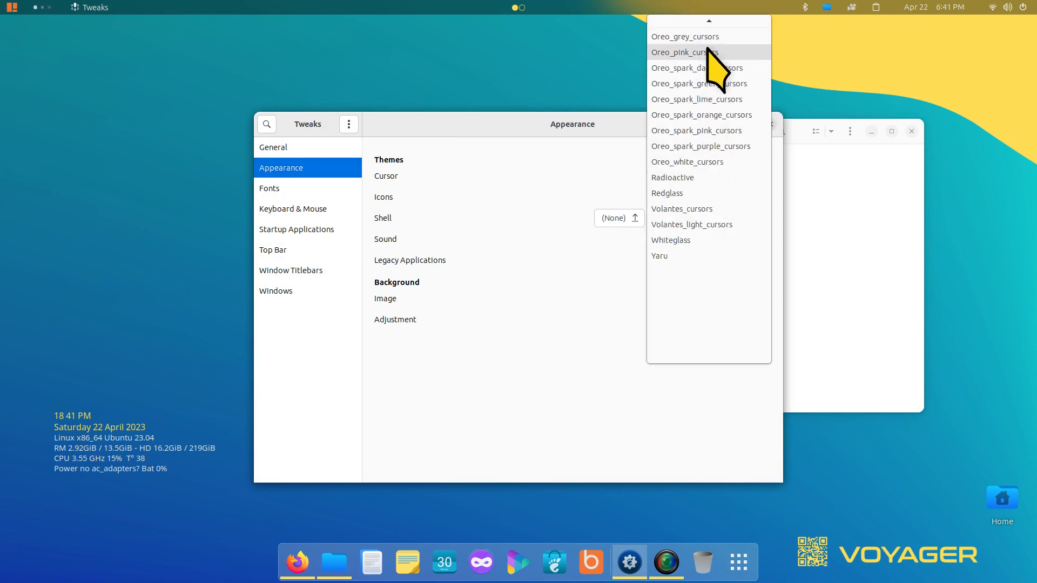
{"action": "scroll", "coordinate": [724, 81], "scroll_direction": "up", "scroll_amount": 4}
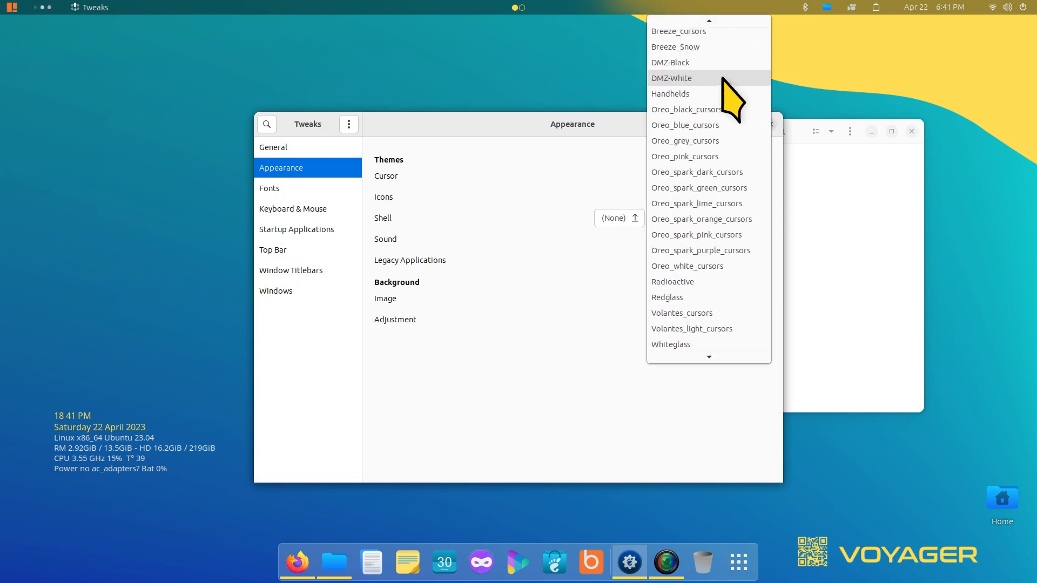
{"action": "scroll", "coordinate": [723, 79], "scroll_direction": "up", "scroll_amount": 1}
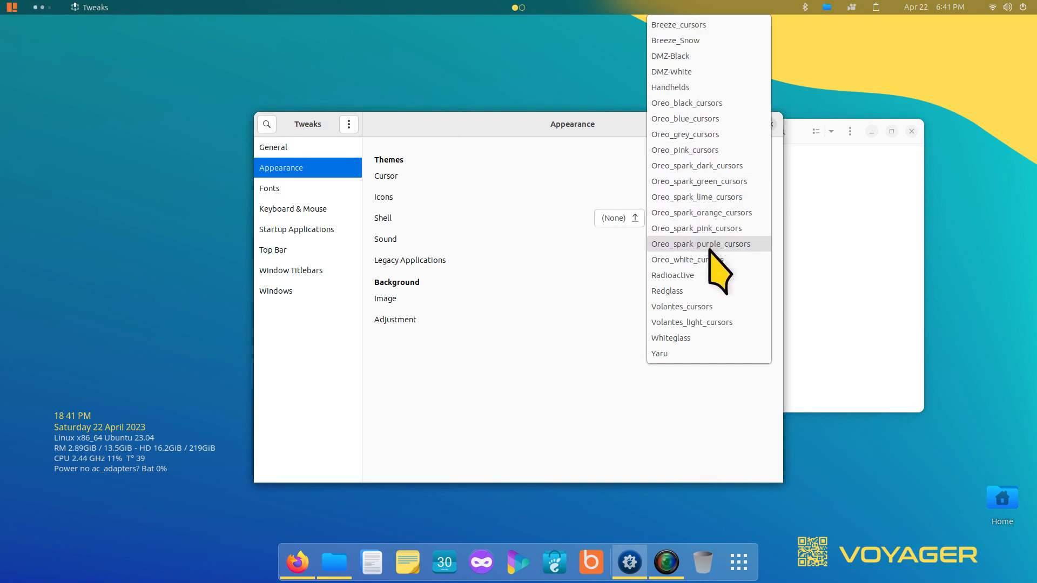
{"action": "left_click", "coordinate": [671, 291]}
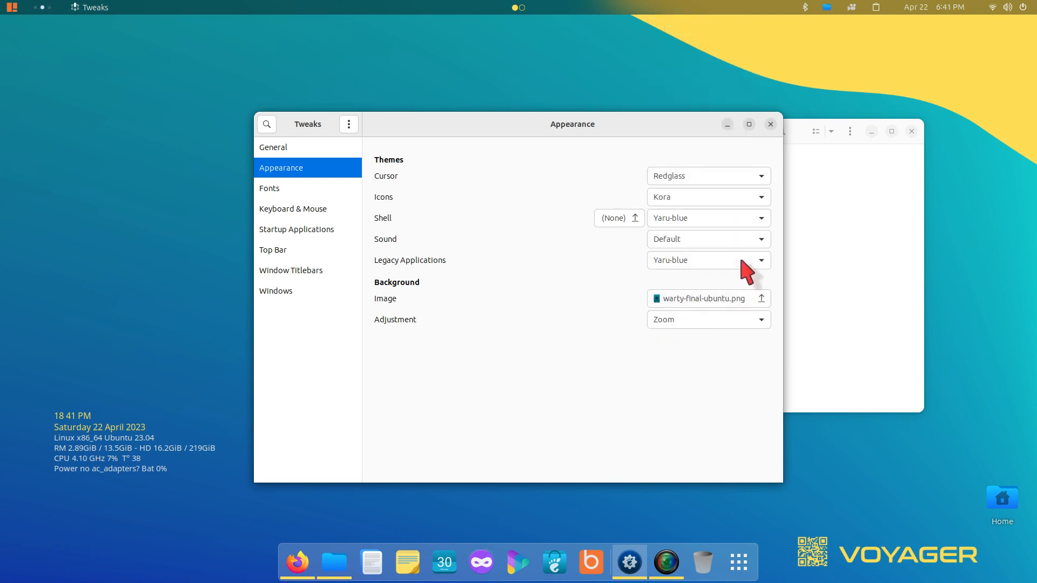
- Move the Tweaks window aside, restore Firefox with the installation instructions, and bring Files in front of it
{"action": "left_click_drag", "start_coordinate": [660, 128], "coordinate": [738, 122]}
{"action": "left_click", "coordinate": [315, 574]}
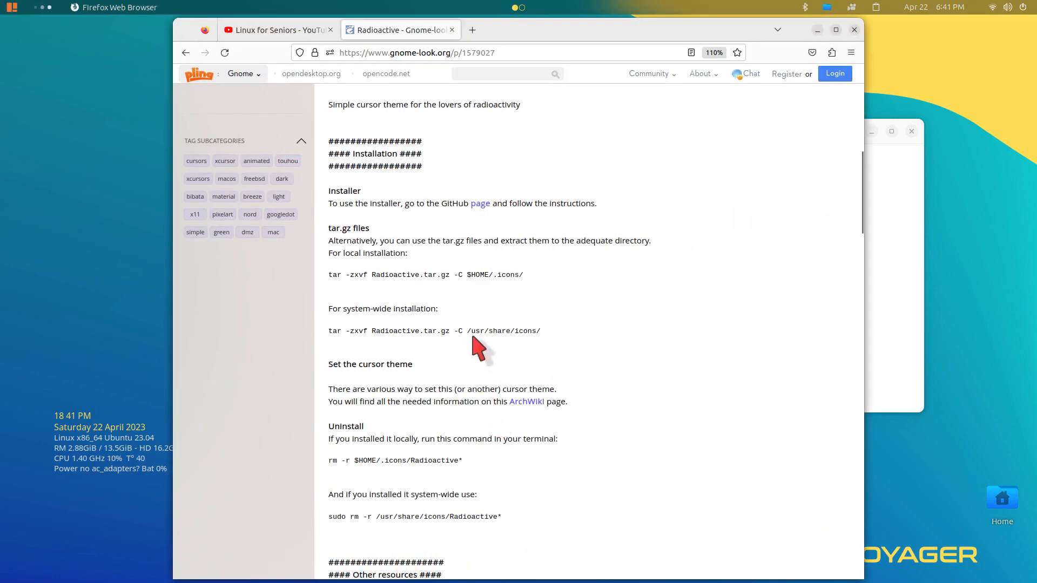
{"action": "left_click", "coordinate": [906, 273]}
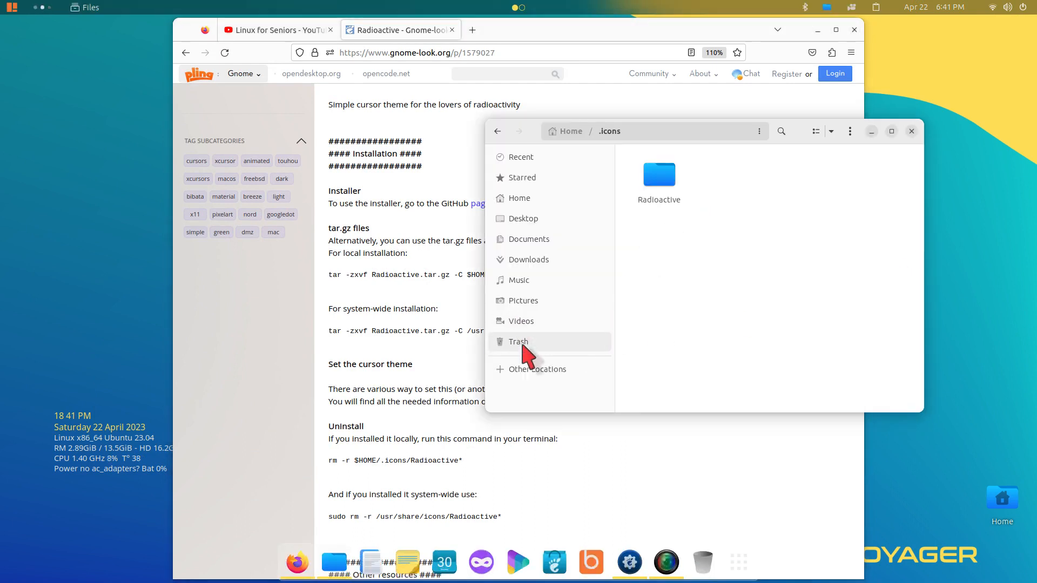
- Browse in Files from Other Locations to the usr/share folder on the Ubuntu drive
{"action": "left_click", "coordinate": [548, 371]}
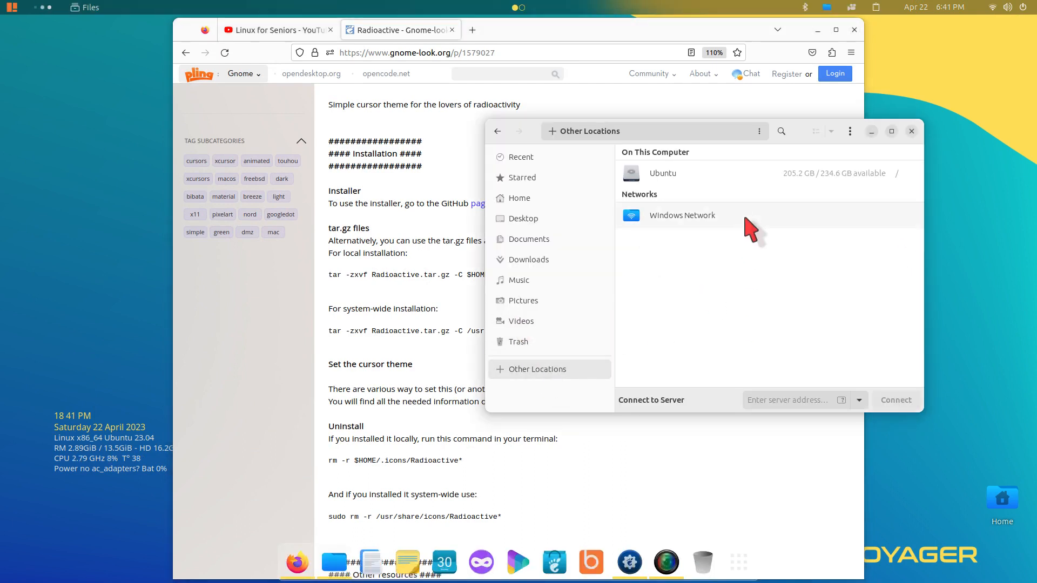
{"action": "left_click", "coordinate": [664, 173]}
{"action": "scroll", "coordinate": [783, 362], "scroll_direction": "down", "scroll_amount": 5}
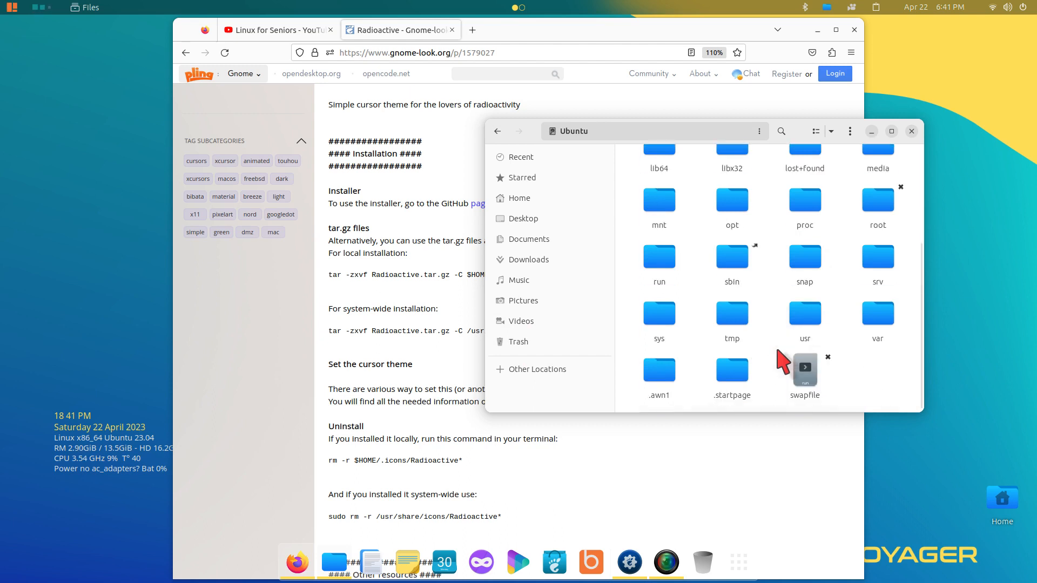
{"action": "double_click", "coordinate": [806, 318]}
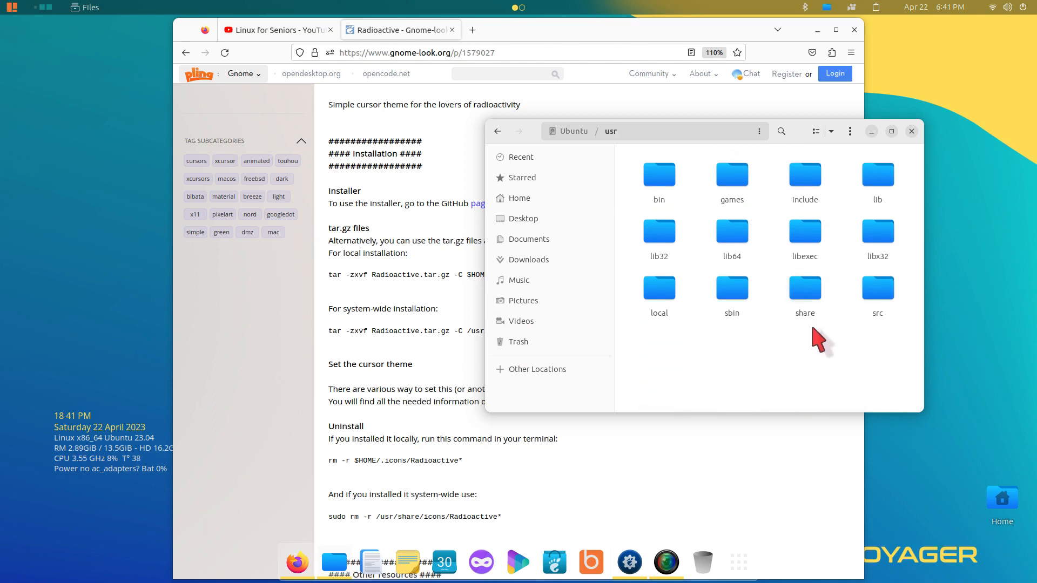
{"action": "double_click", "coordinate": [806, 286]}
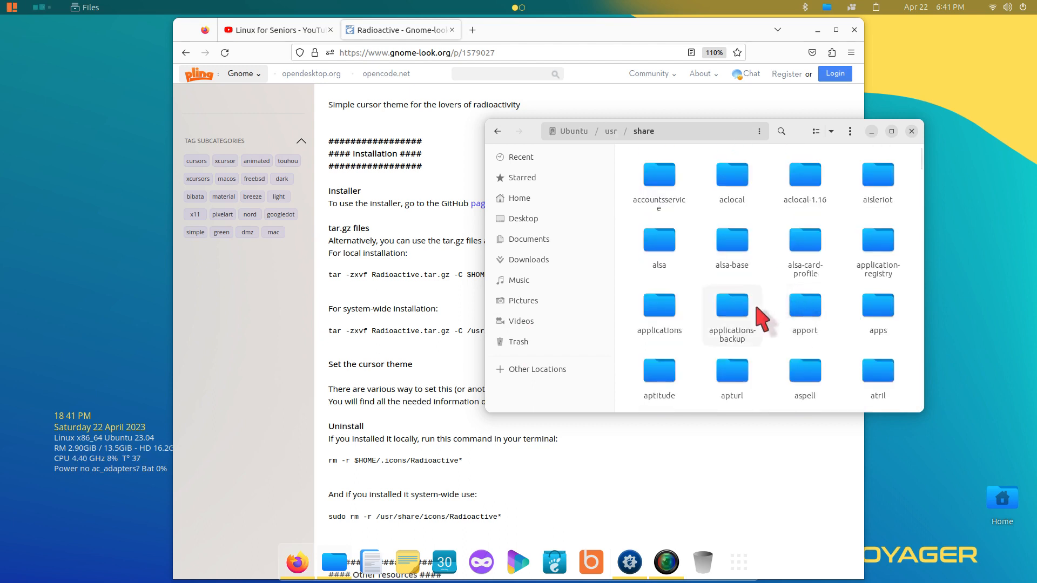
- Find and open the icons folder inside usr/share
{"action": "scroll", "coordinate": [773, 323], "scroll_direction": "down", "scroll_amount": 3}
{"action": "scroll", "coordinate": [778, 332], "scroll_direction": "down", "scroll_amount": 15}
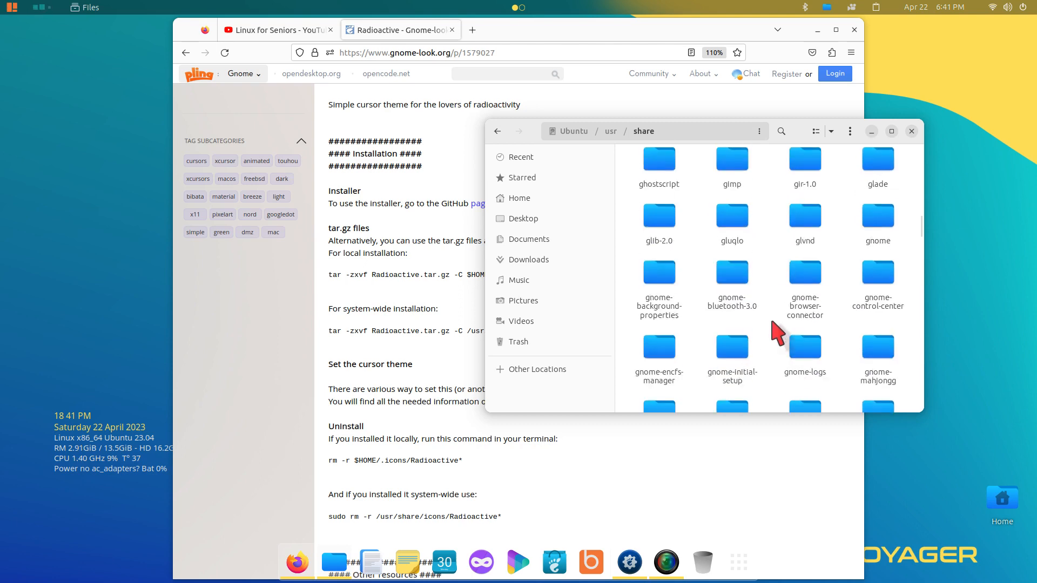
{"action": "scroll", "coordinate": [778, 333], "scroll_direction": "down", "scroll_amount": 12}
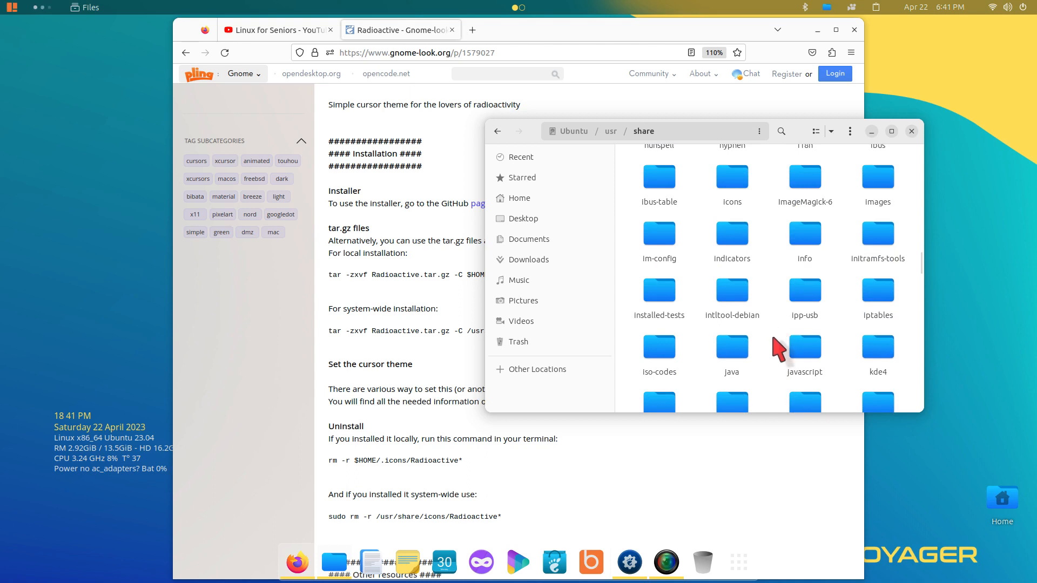
{"action": "scroll", "coordinate": [778, 370], "scroll_direction": "down", "scroll_amount": 1}
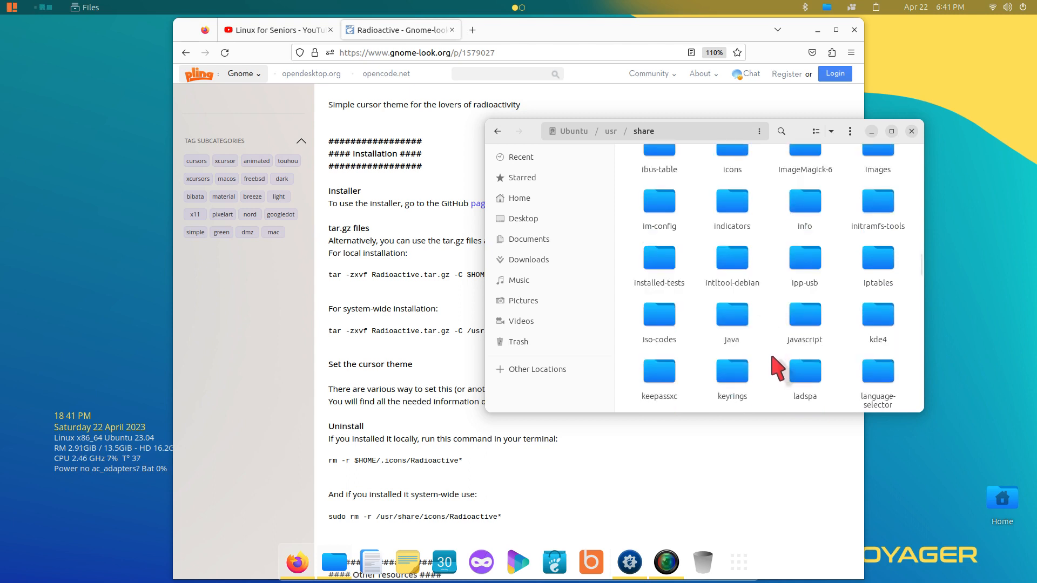
{"action": "scroll", "coordinate": [778, 370], "scroll_direction": "up", "scroll_amount": 1}
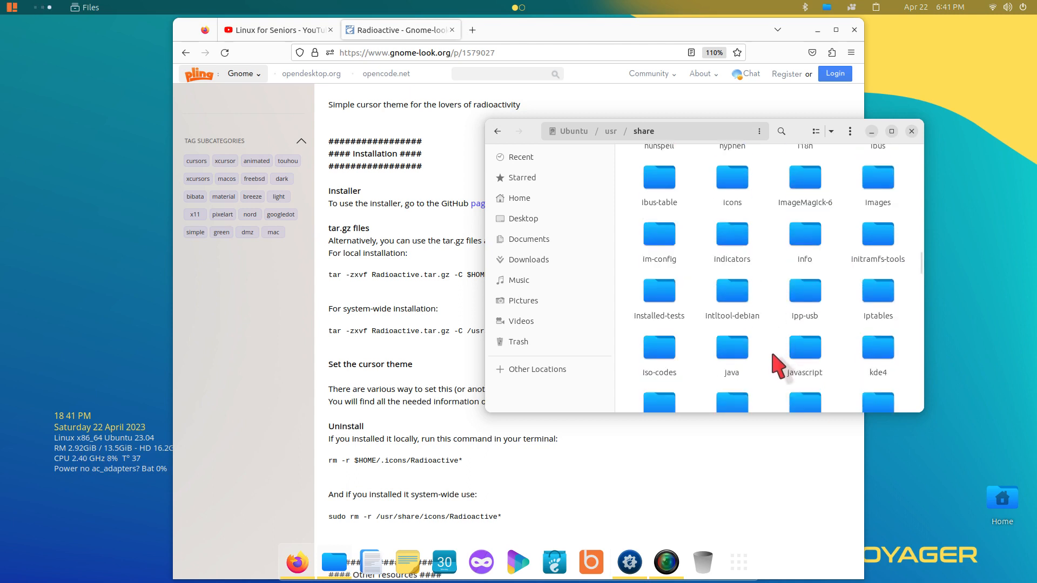
{"action": "left_click", "coordinate": [733, 189]}
{"action": "double_click", "coordinate": [734, 189]}
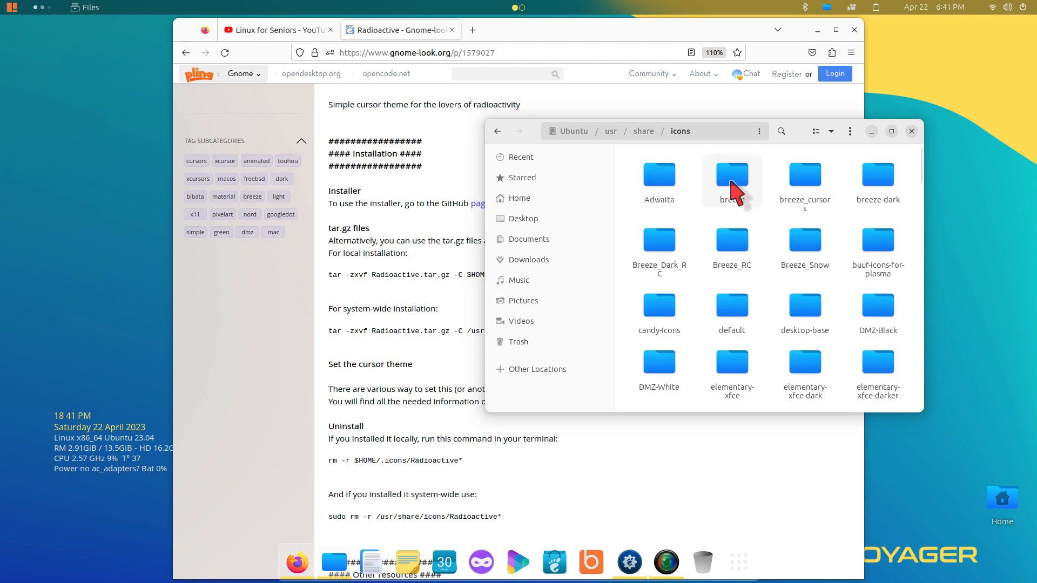
- Look through the system-wide icons folder for the redglass cursor theme, view its contents and return to the icons folder
{"action": "left_click", "coordinate": [630, 562]}
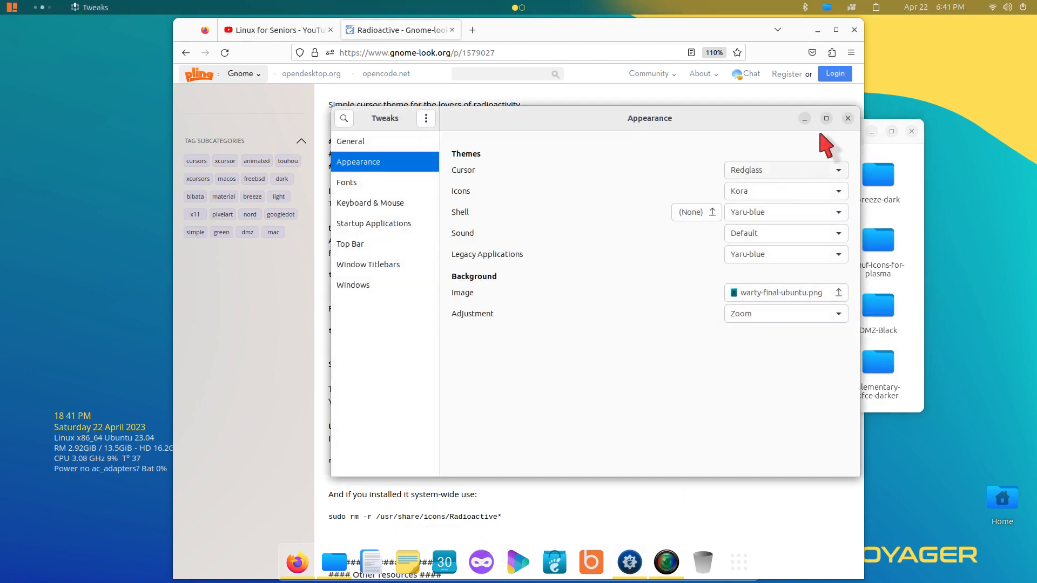
{"action": "left_click", "coordinate": [804, 118]}
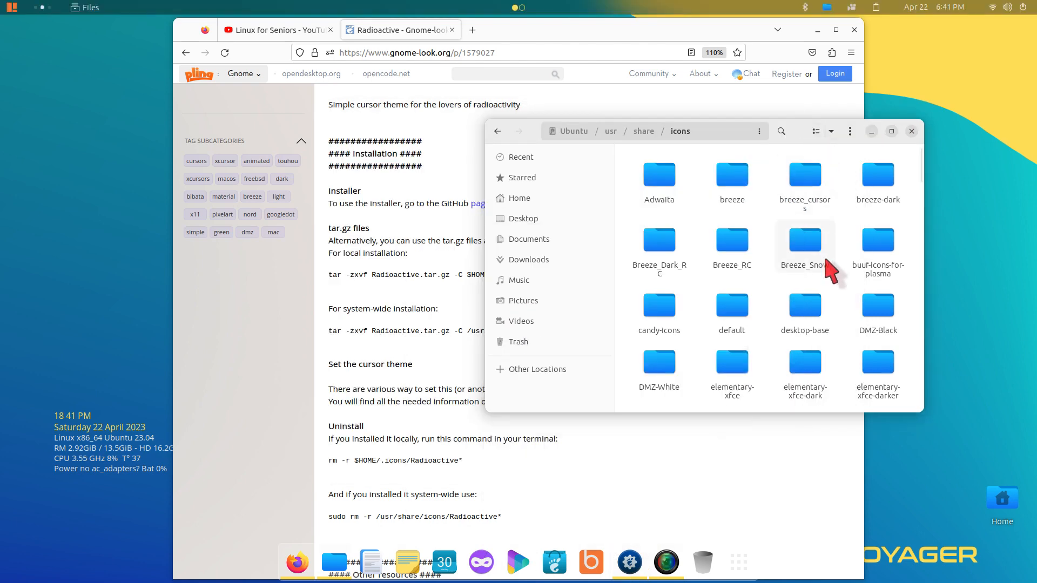
{"action": "scroll", "coordinate": [818, 284], "scroll_direction": "down", "scroll_amount": 3}
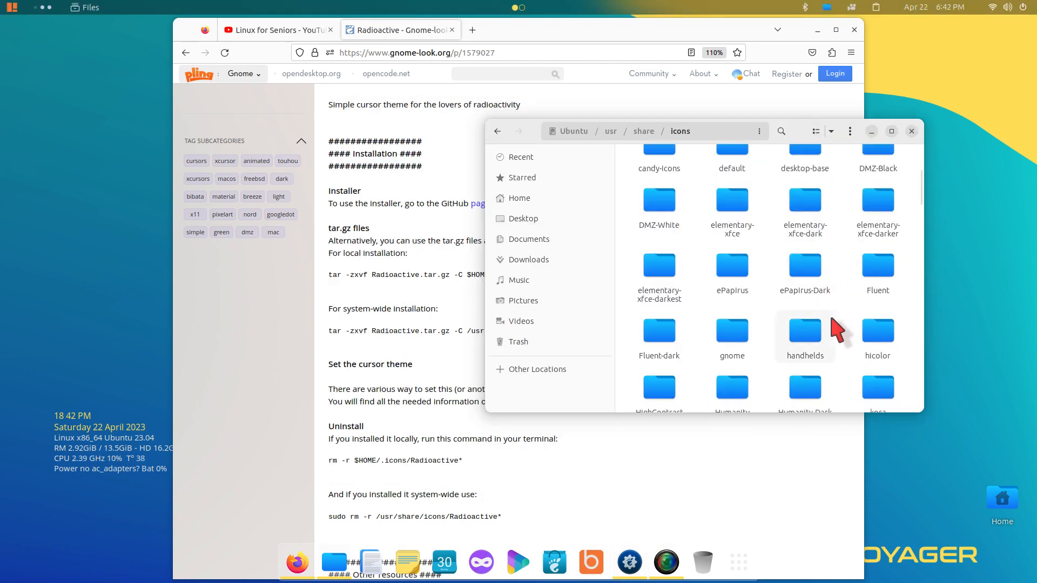
{"action": "scroll", "coordinate": [826, 313], "scroll_direction": "down", "scroll_amount": 3}
{"action": "scroll", "coordinate": [833, 320], "scroll_direction": "down", "scroll_amount": 5}
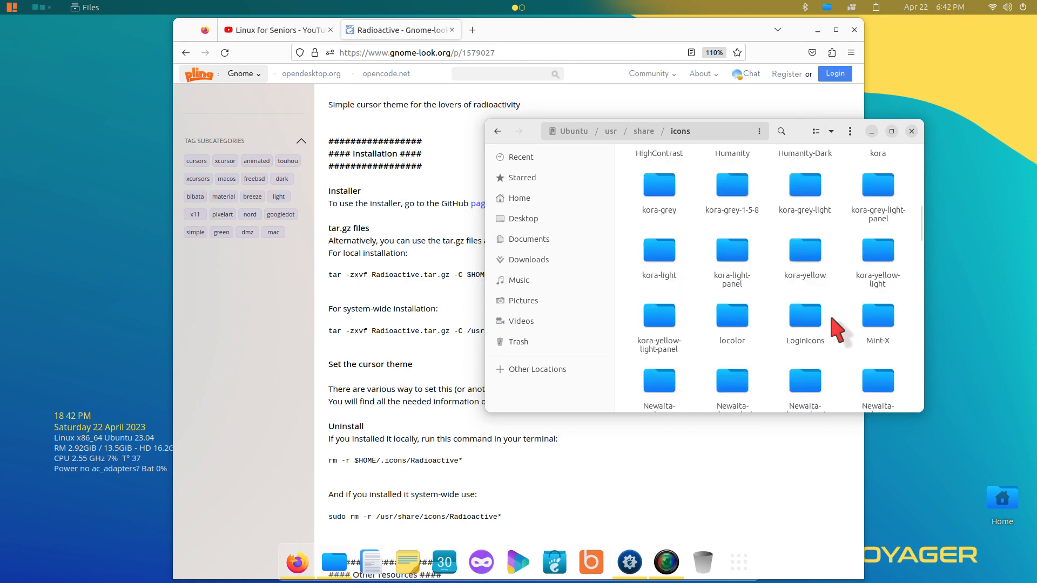
{"action": "scroll", "coordinate": [837, 328], "scroll_direction": "down", "scroll_amount": 4}
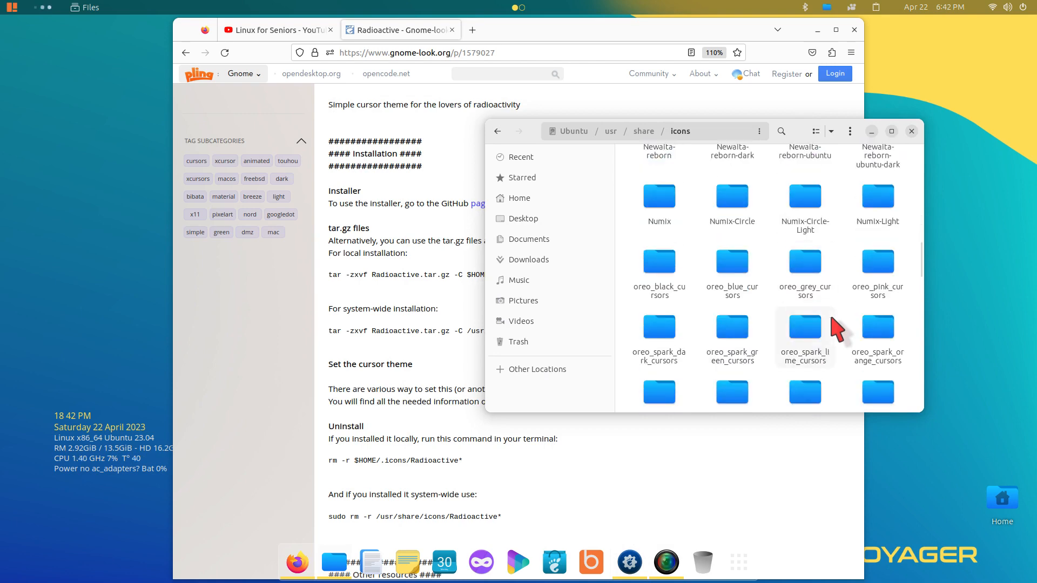
{"action": "scroll", "coordinate": [853, 362], "scroll_direction": "down", "scroll_amount": 2}
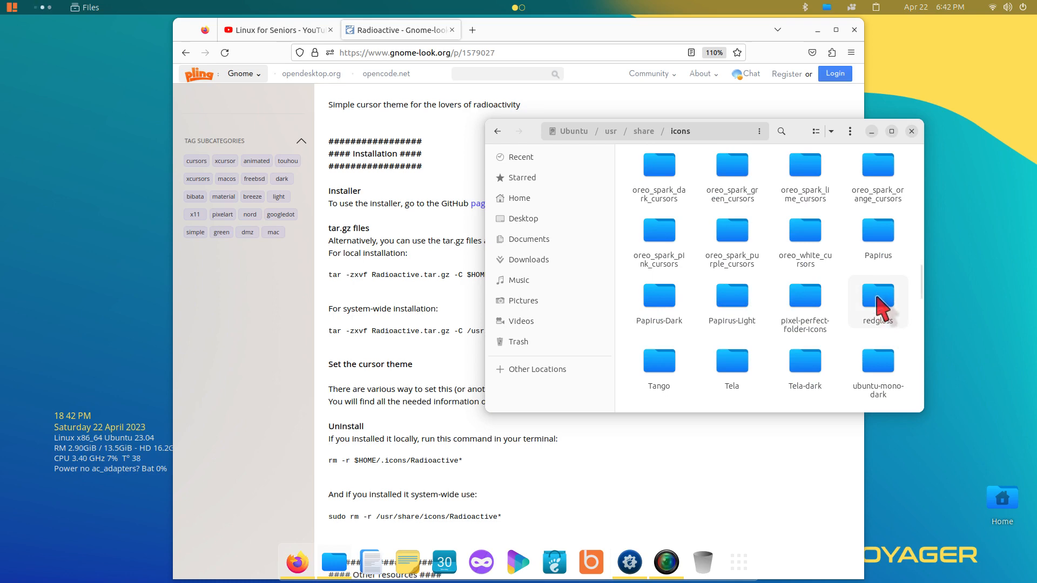
{"action": "double_click", "coordinate": [876, 295]}
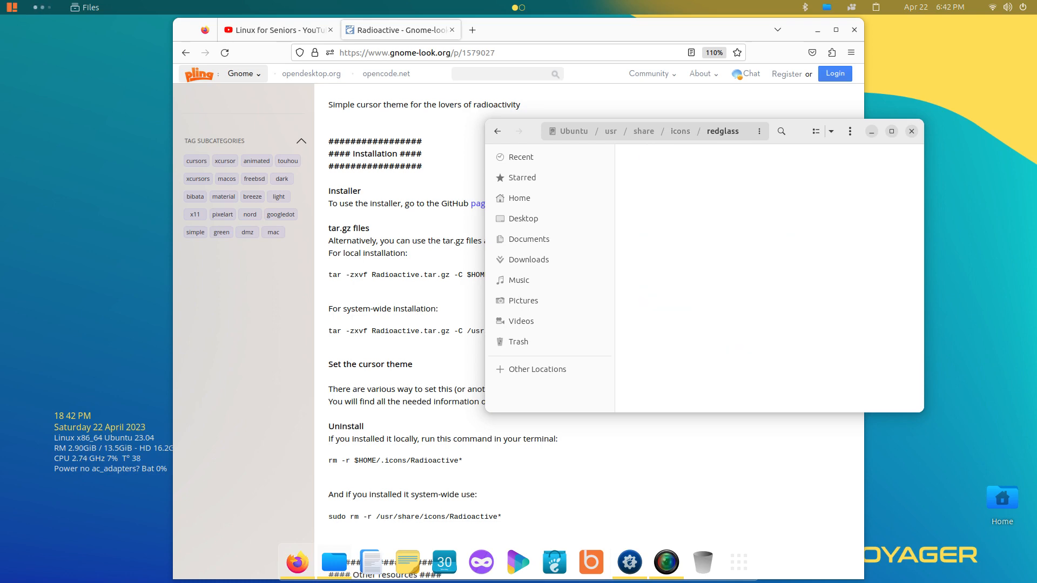
{"action": "left_click", "coordinate": [498, 131]}
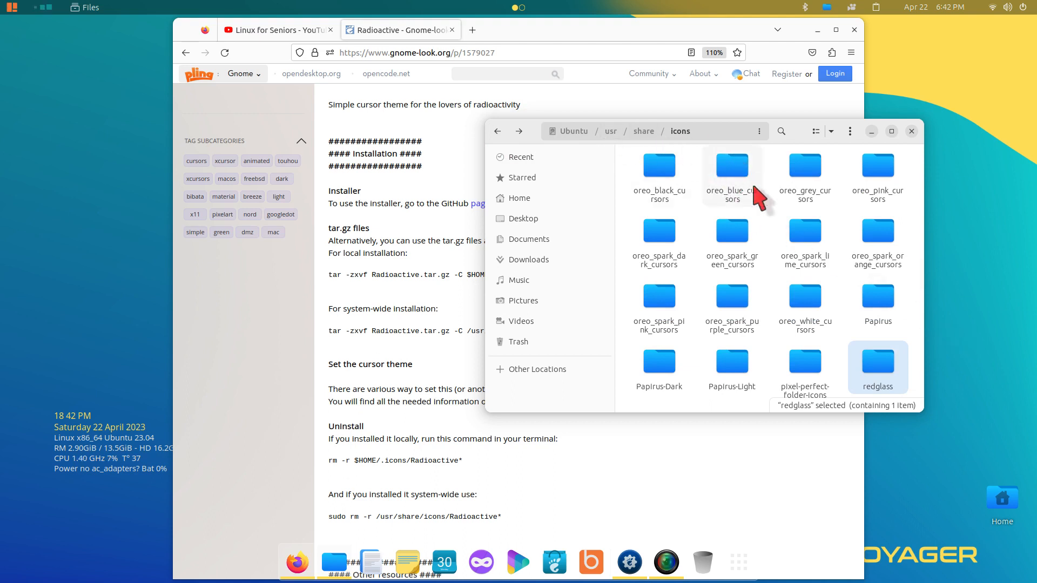
- Clear the Files and Firefox windows off the desktop and open the hidden .icons folder in Home
{"action": "left_click", "coordinate": [911, 133]}
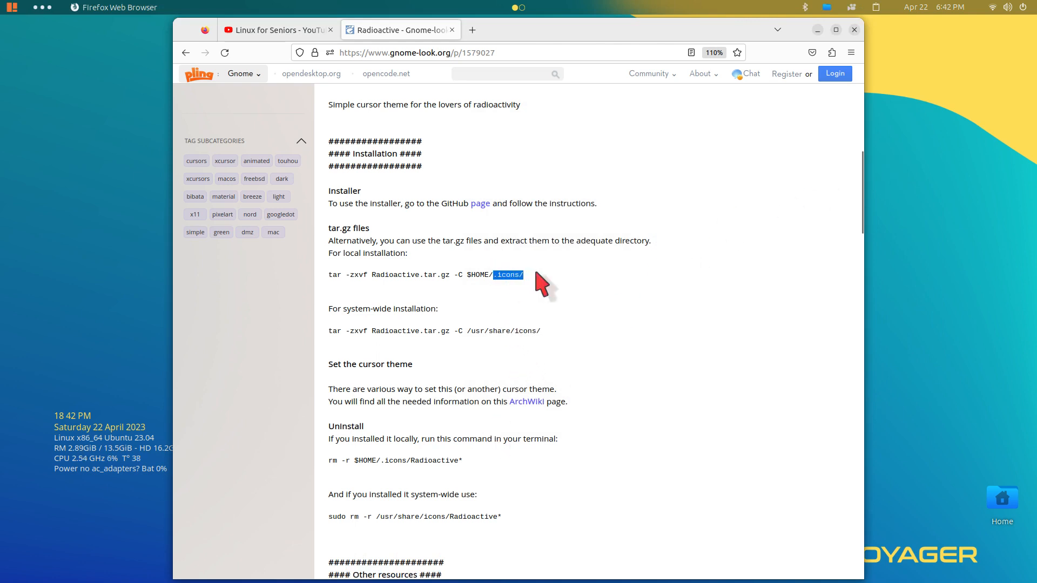
{"action": "left_click", "coordinate": [817, 31]}
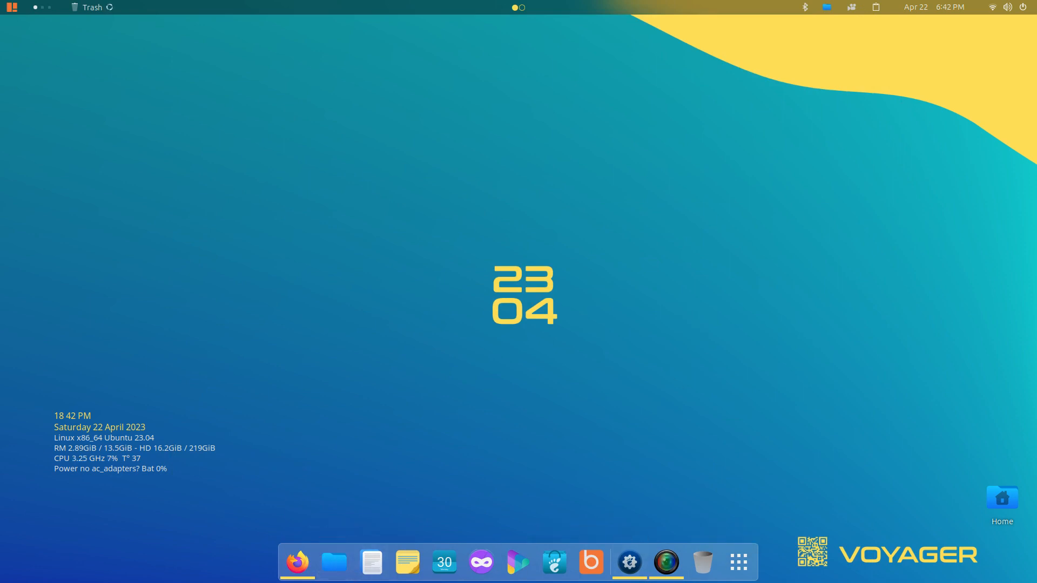
{"action": "left_click", "coordinate": [334, 562]}
{"action": "scroll", "coordinate": [617, 341], "scroll_direction": "down", "scroll_amount": 3}
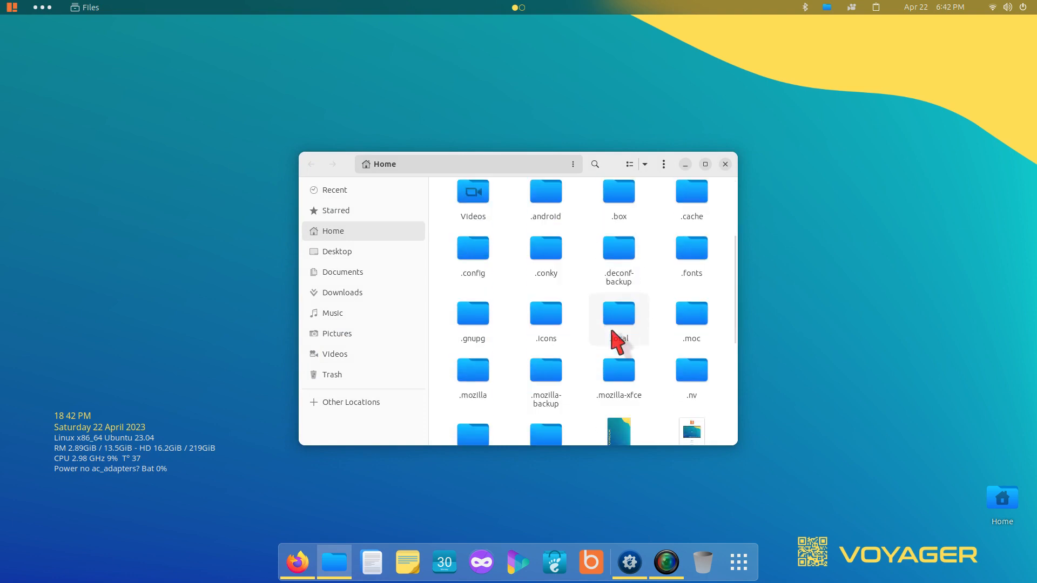
{"action": "double_click", "coordinate": [548, 317]}
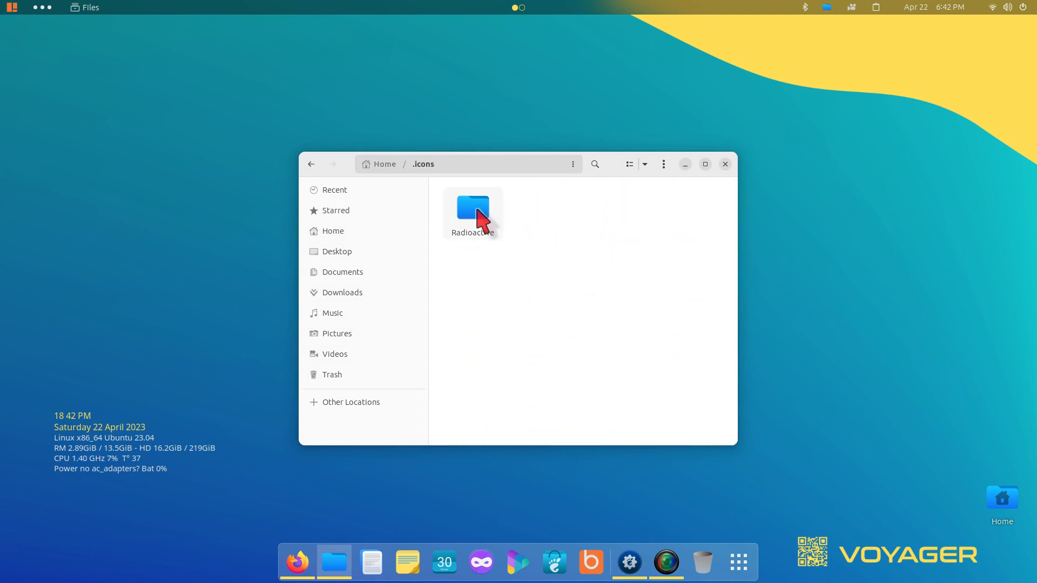
- Set the cursor theme to Radioactive in Tweaks and close Tweaks
{"action": "left_click", "coordinate": [643, 564]}
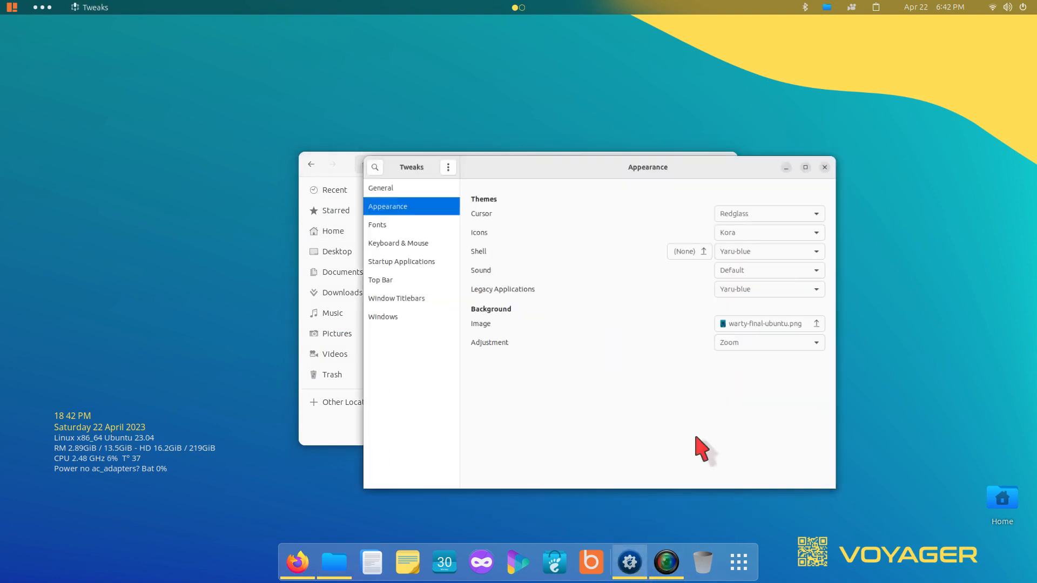
{"action": "left_click", "coordinate": [791, 169]}
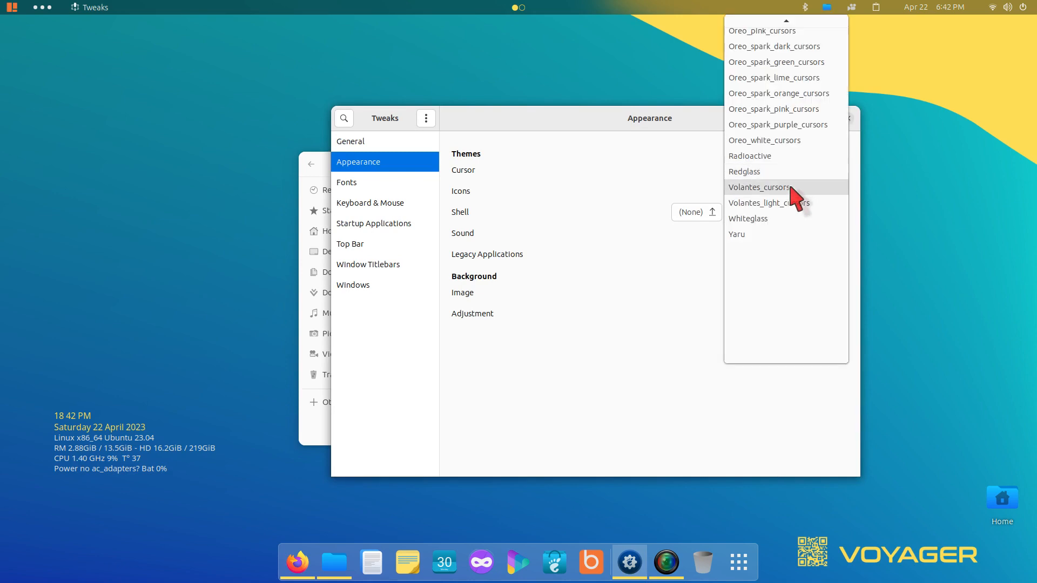
{"action": "left_click", "coordinate": [790, 157]}
{"action": "left_click", "coordinate": [847, 118]}
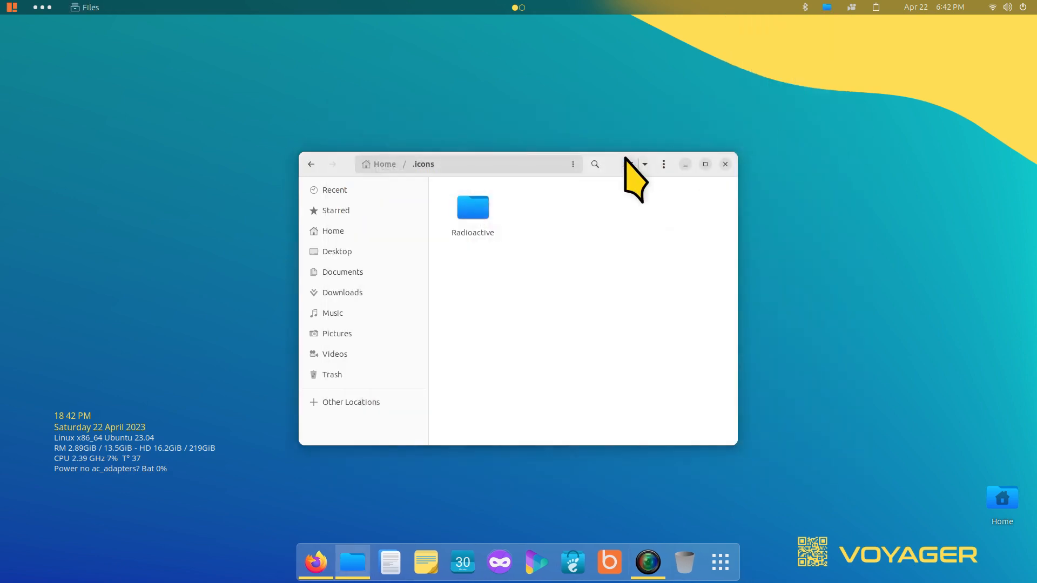
- Move the Files window aside, check the Downloads folder and reopen the .icons folder in Home
{"action": "left_click_drag", "start_coordinate": [613, 161], "coordinate": [844, 142]}
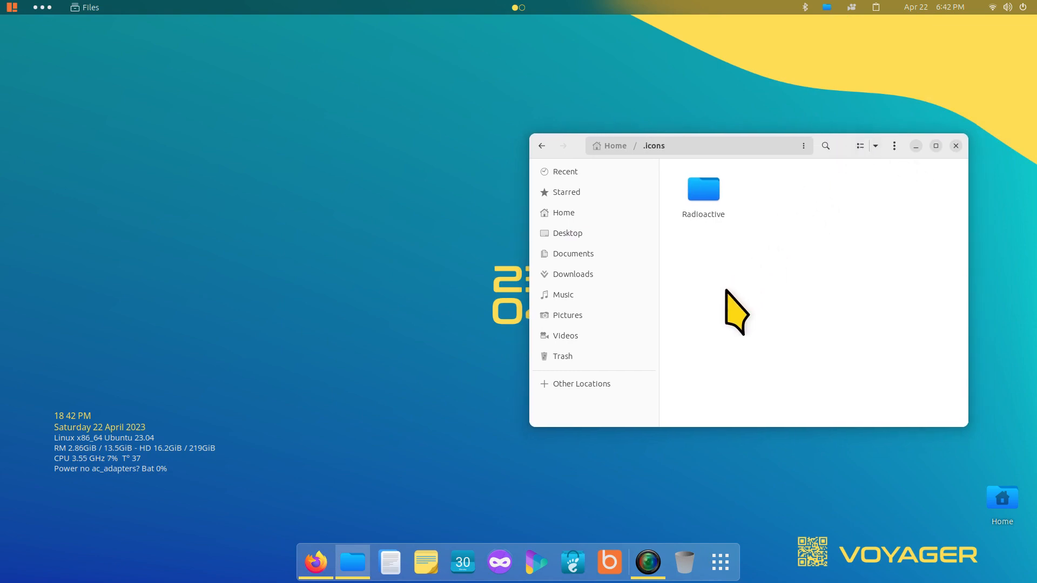
{"action": "left_click", "coordinate": [589, 274]}
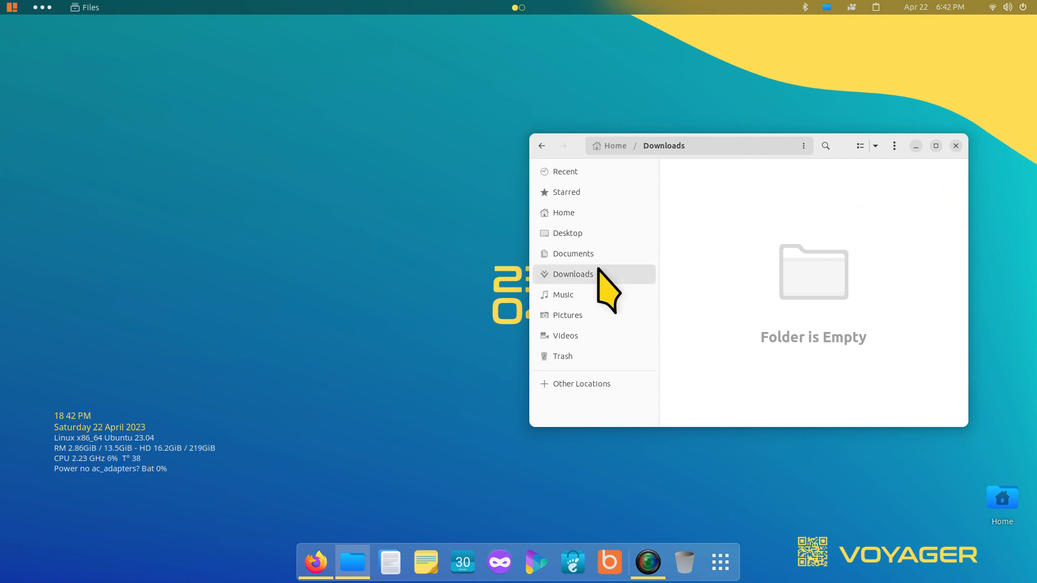
{"action": "left_click", "coordinate": [576, 213]}
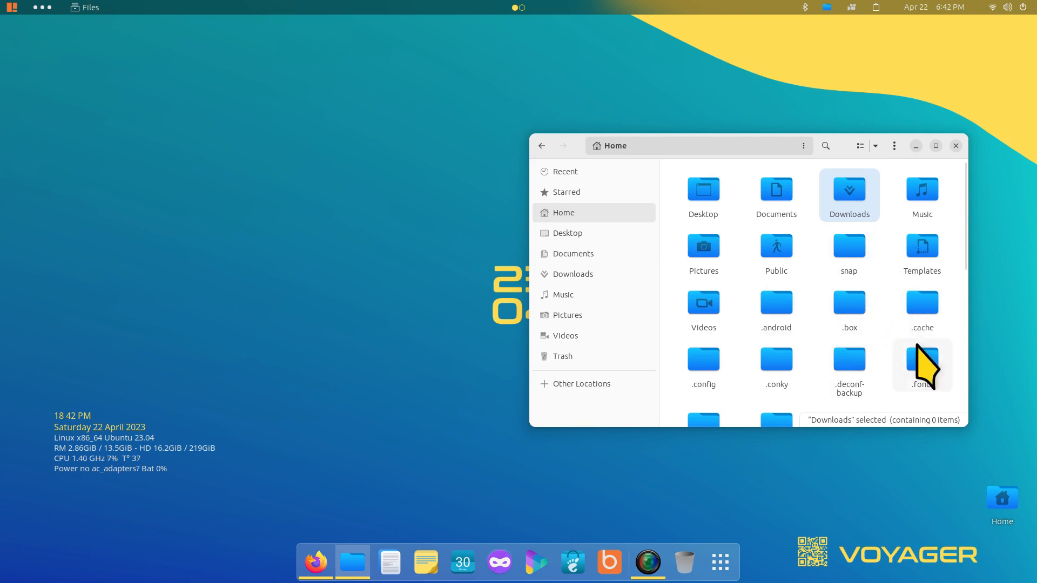
{"action": "scroll", "coordinate": [881, 359], "scroll_direction": "down", "scroll_amount": 3}
{"action": "double_click", "coordinate": [773, 330]}
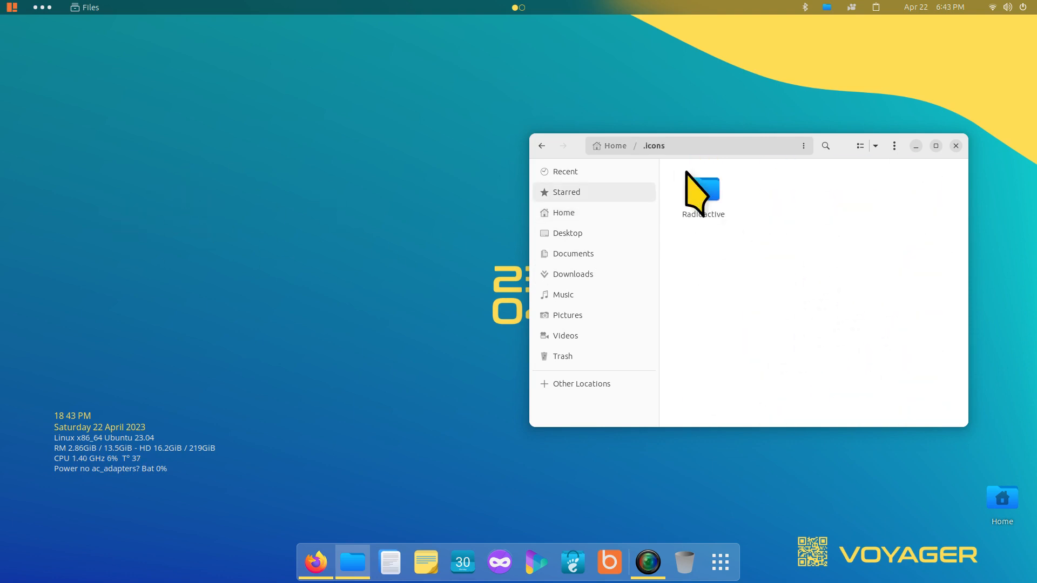
- Open a second Files window beside the .icons window and show the Downloads folder in it
{"action": "left_click_drag", "start_coordinate": [847, 139], "coordinate": [863, 135]}
{"action": "left_click", "coordinate": [911, 142]}
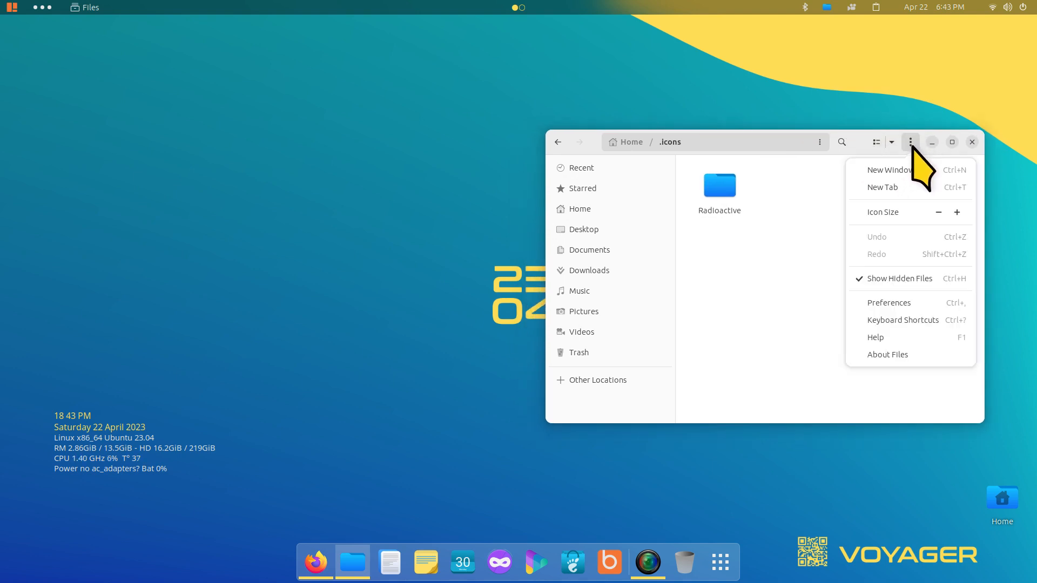
{"action": "left_click", "coordinate": [909, 169]}
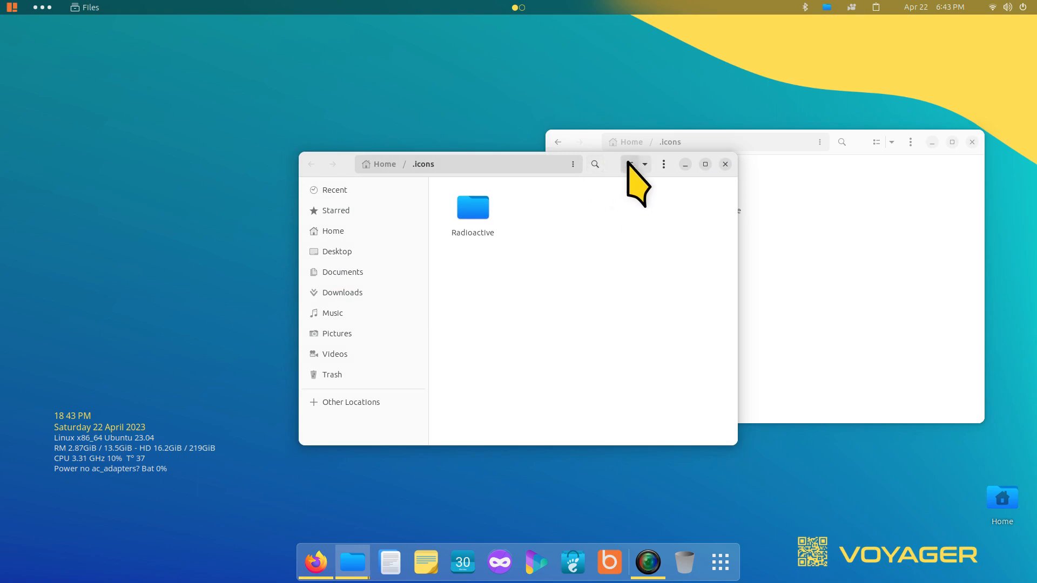
{"action": "left_click_drag", "start_coordinate": [604, 163], "coordinate": [355, 156]}
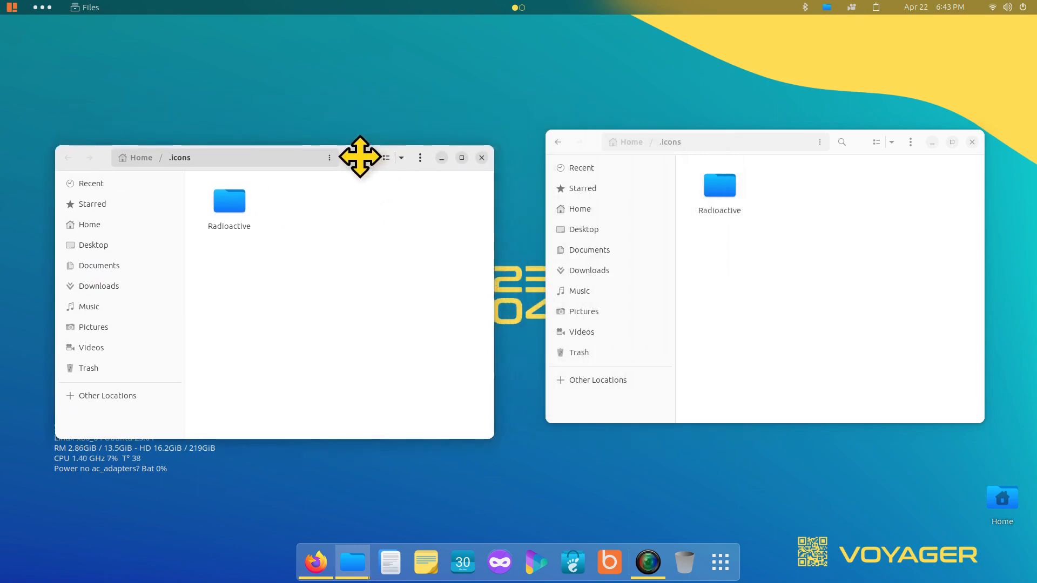
{"action": "left_click", "coordinate": [108, 286]}
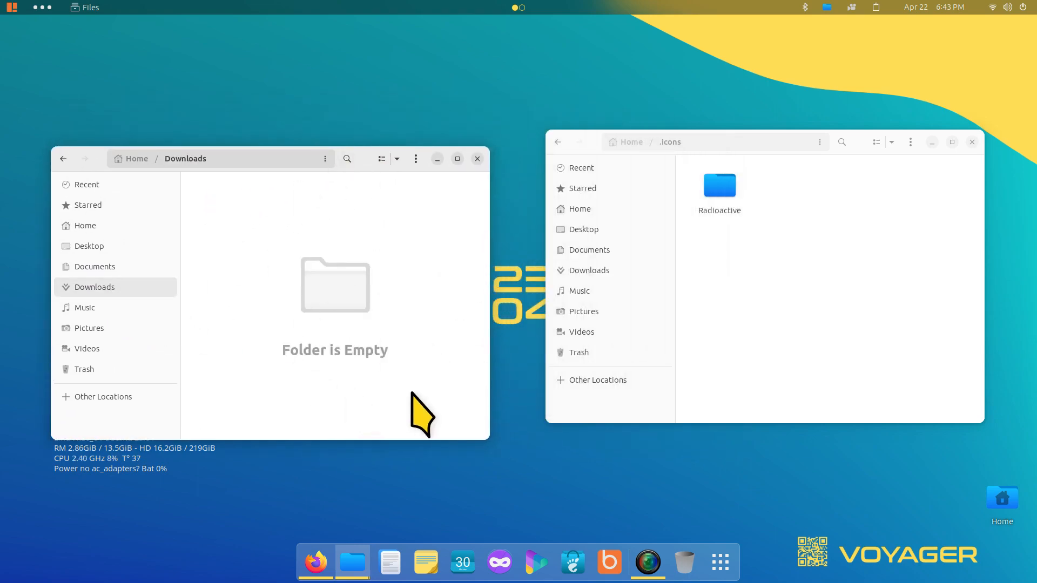
- Return to Firefox and list the Cursors category on gnome-look.org sorted by rating
{"action": "left_click", "coordinate": [319, 562]}
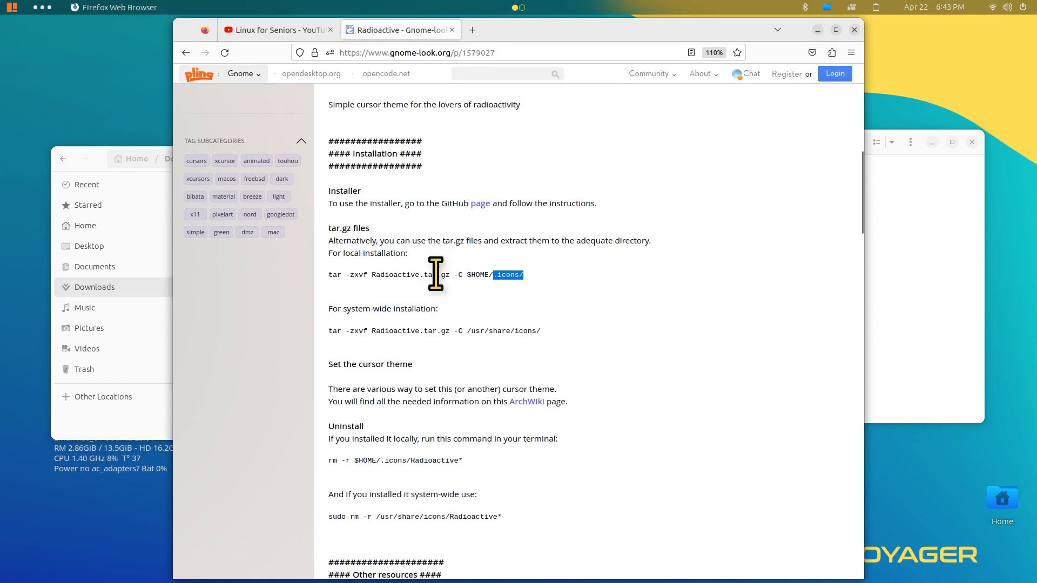
{"action": "scroll", "coordinate": [692, 358], "scroll_direction": "up", "scroll_amount": 10}
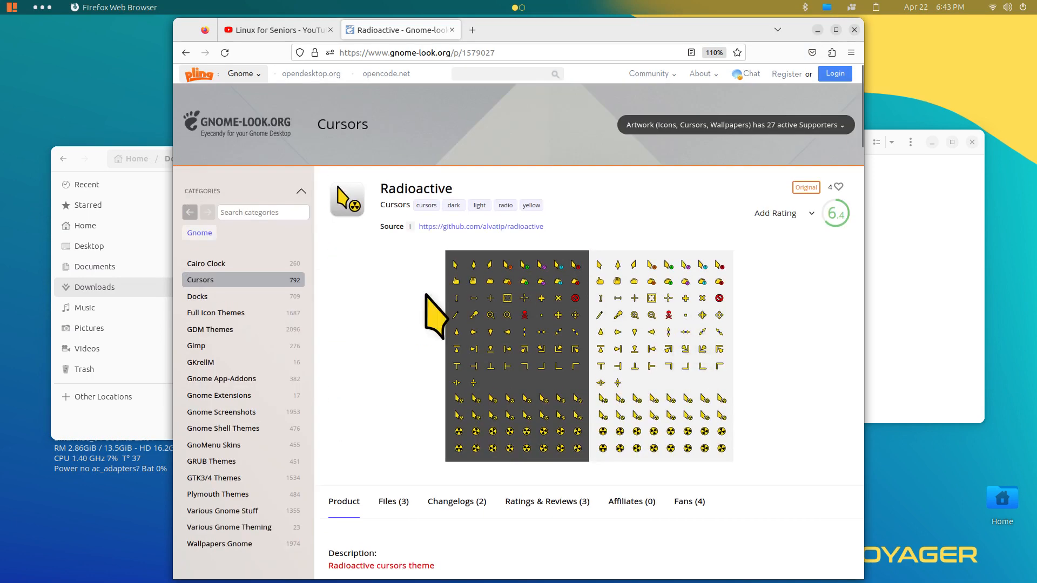
{"action": "left_click", "coordinate": [254, 279]}
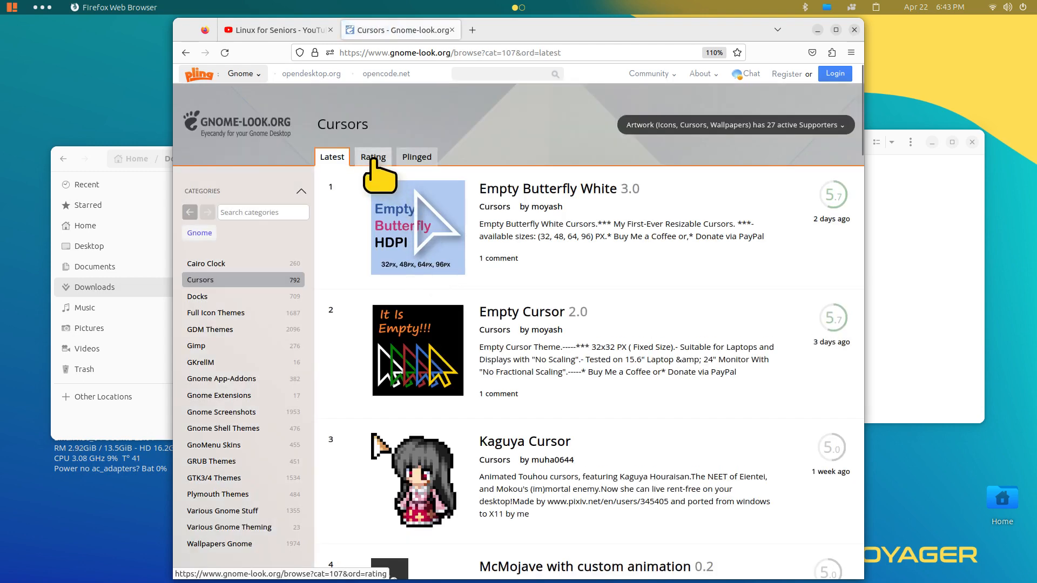
{"action": "left_click", "coordinate": [373, 160]}
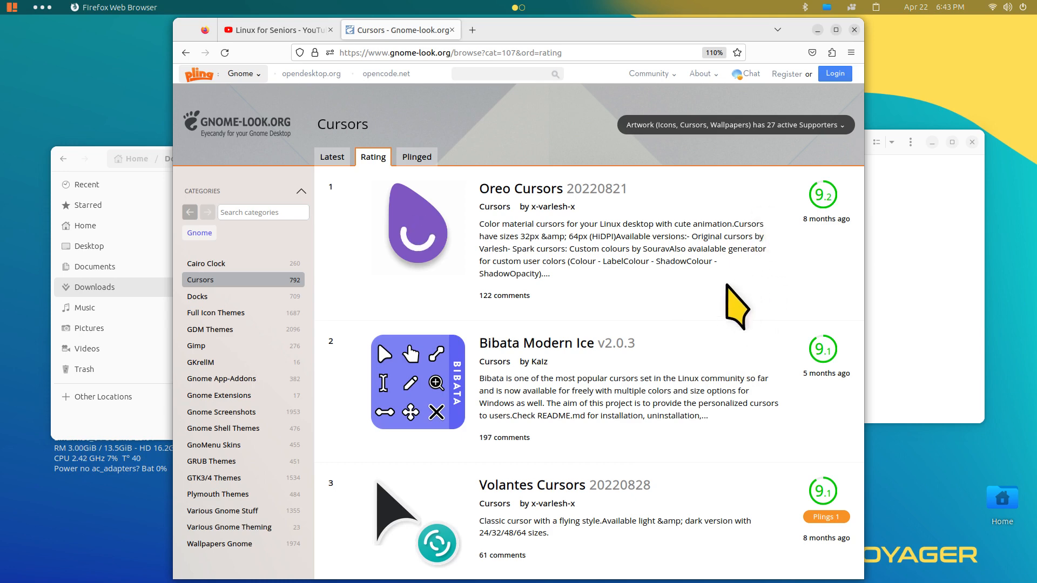
- Browse the top-rated cursor themes on the first page and continue on page 2
{"action": "scroll", "coordinate": [697, 373], "scroll_direction": "down", "scroll_amount": 5}
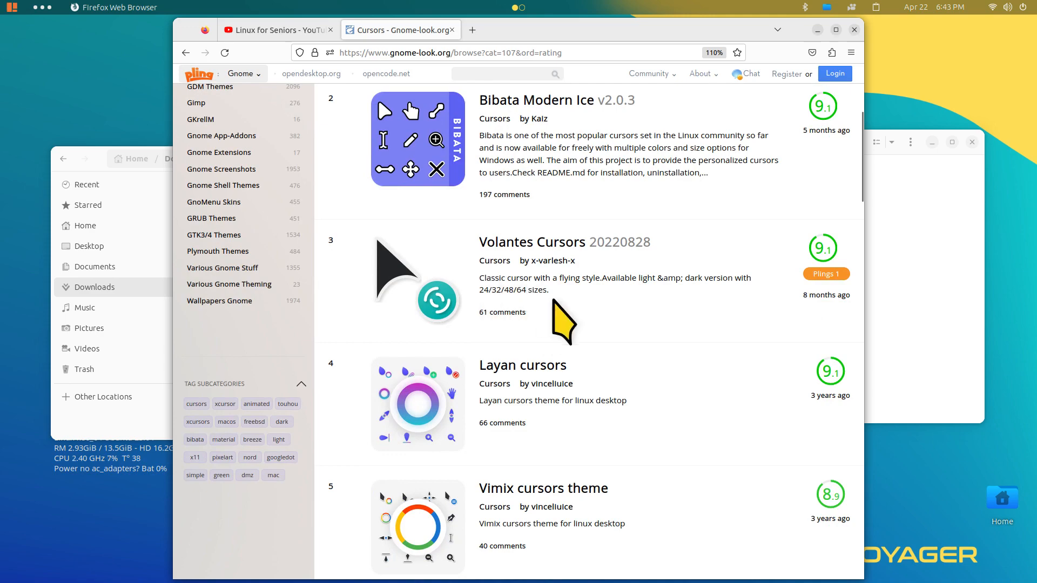
{"action": "scroll", "coordinate": [627, 318], "scroll_direction": "down", "scroll_amount": 15}
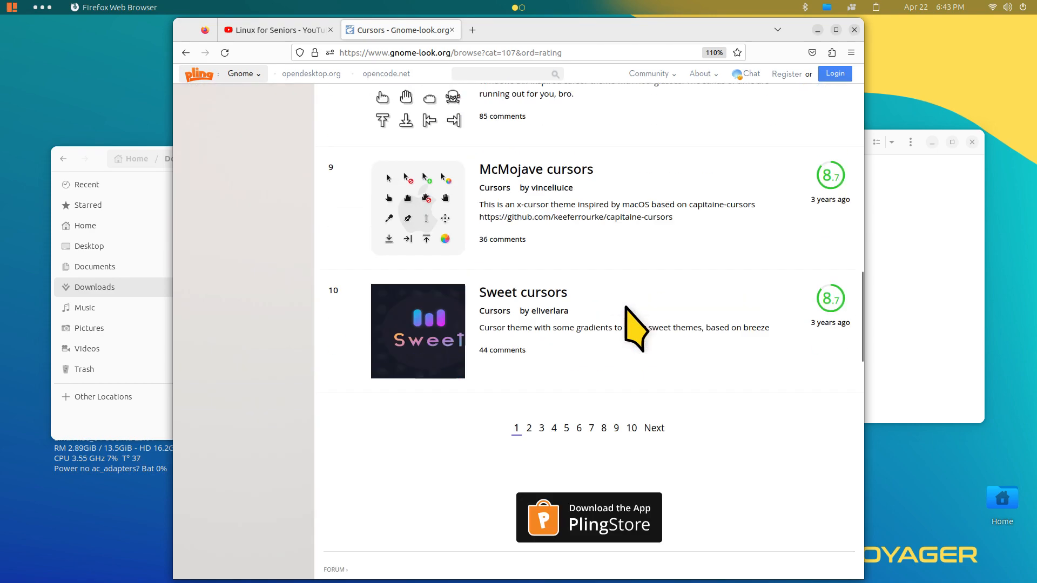
{"action": "scroll", "coordinate": [626, 319], "scroll_direction": "down", "scroll_amount": 1}
{"action": "left_click", "coordinate": [529, 368]}
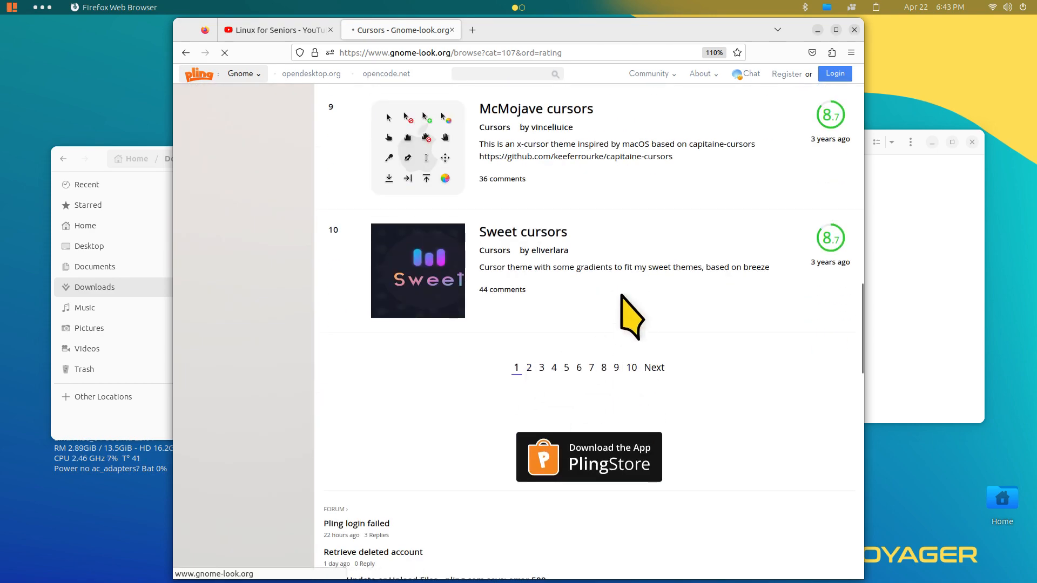
{"action": "scroll", "coordinate": [622, 296], "scroll_direction": "down", "scroll_amount": 3}
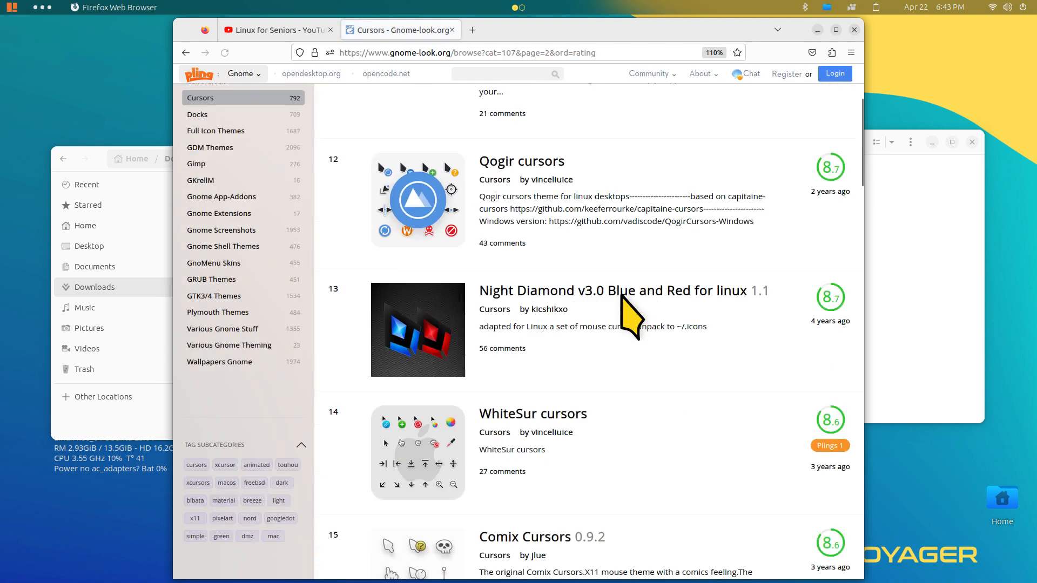
{"action": "scroll", "coordinate": [623, 296], "scroll_direction": "down", "scroll_amount": 4}
{"action": "scroll", "coordinate": [516, 259], "scroll_direction": "up", "scroll_amount": 4}
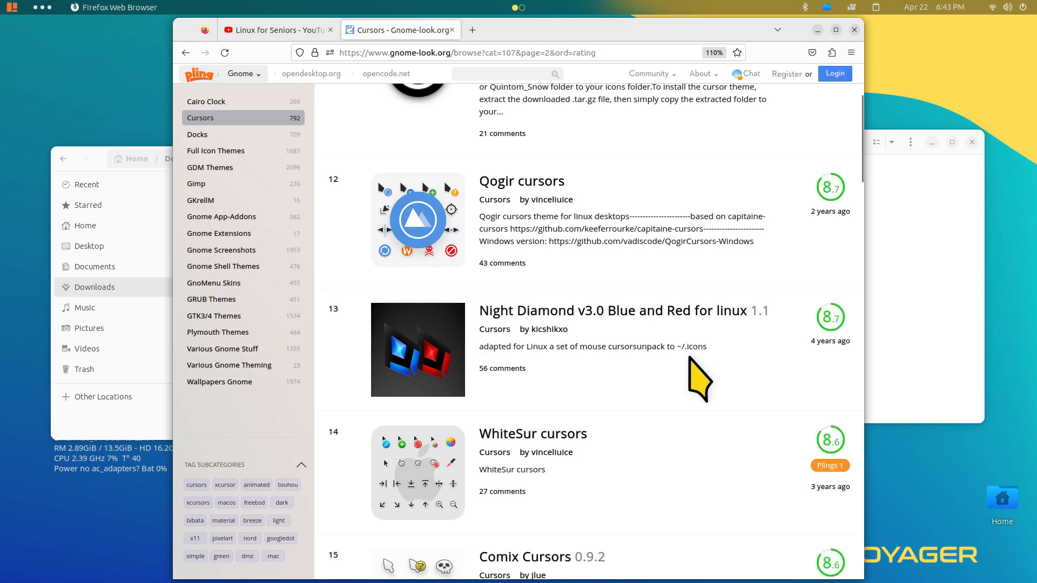
- Open the Skyrim cursors for linux theme from page 2 and show its list of downloadable files
{"action": "scroll", "coordinate": [624, 399], "scroll_direction": "down", "scroll_amount": 5}
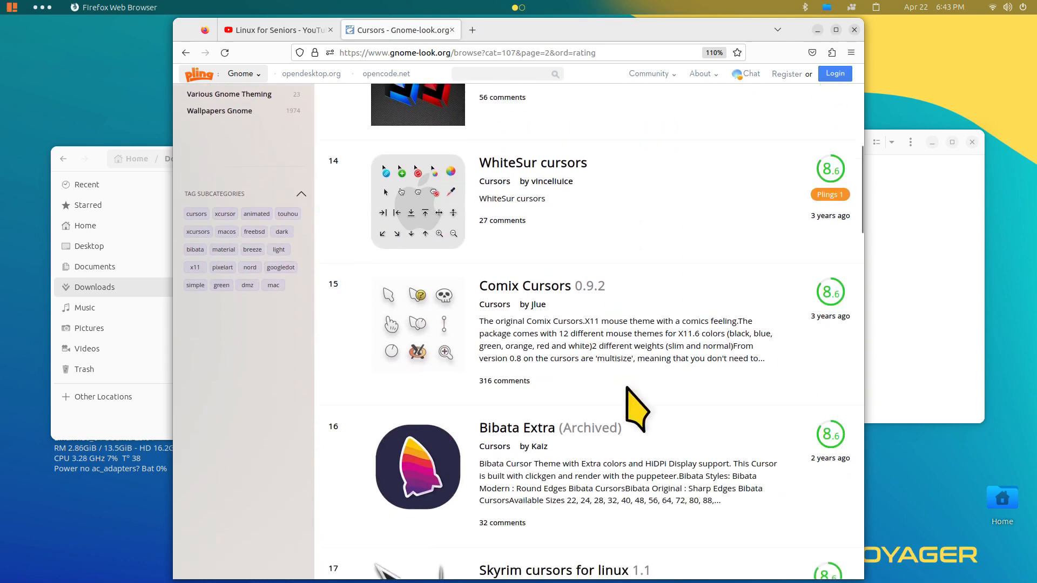
{"action": "scroll", "coordinate": [627, 388], "scroll_direction": "down", "scroll_amount": 4}
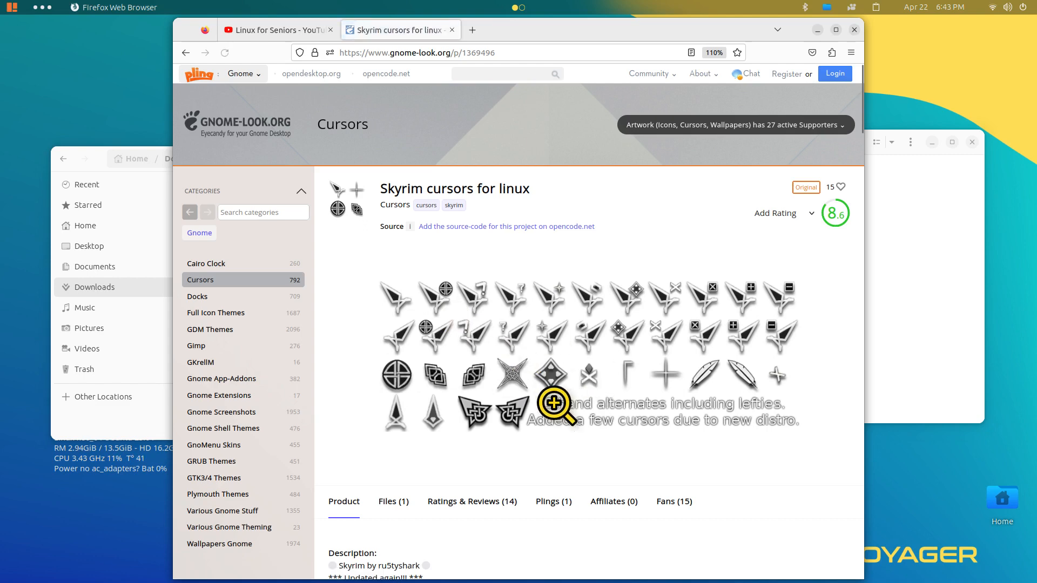
{"action": "scroll", "coordinate": [551, 405], "scroll_direction": "down", "scroll_amount": 3}
{"action": "left_click", "coordinate": [394, 339]}
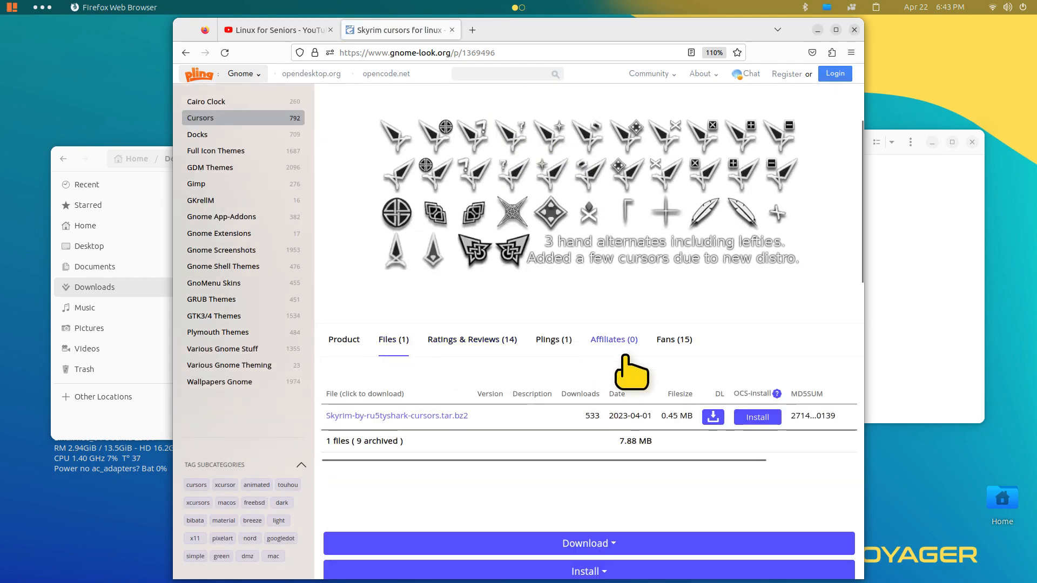
- Download the Skyrim-by-ru5tyshark-cursors.tar.bz2 file from the theme's file list
{"action": "scroll", "coordinate": [486, 400], "scroll_direction": "down", "scroll_amount": 2}
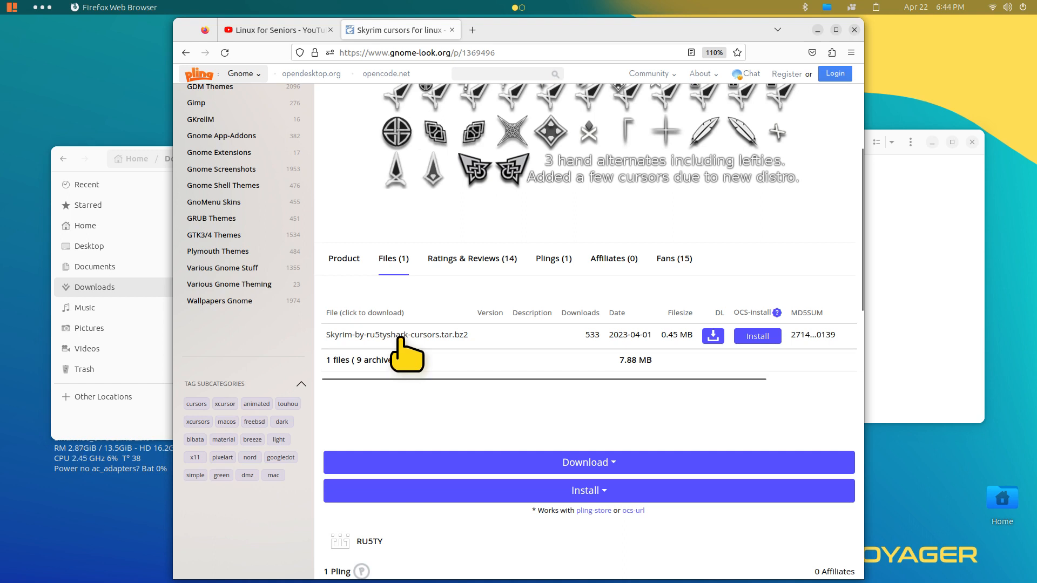
{"action": "left_click", "coordinate": [403, 336]}
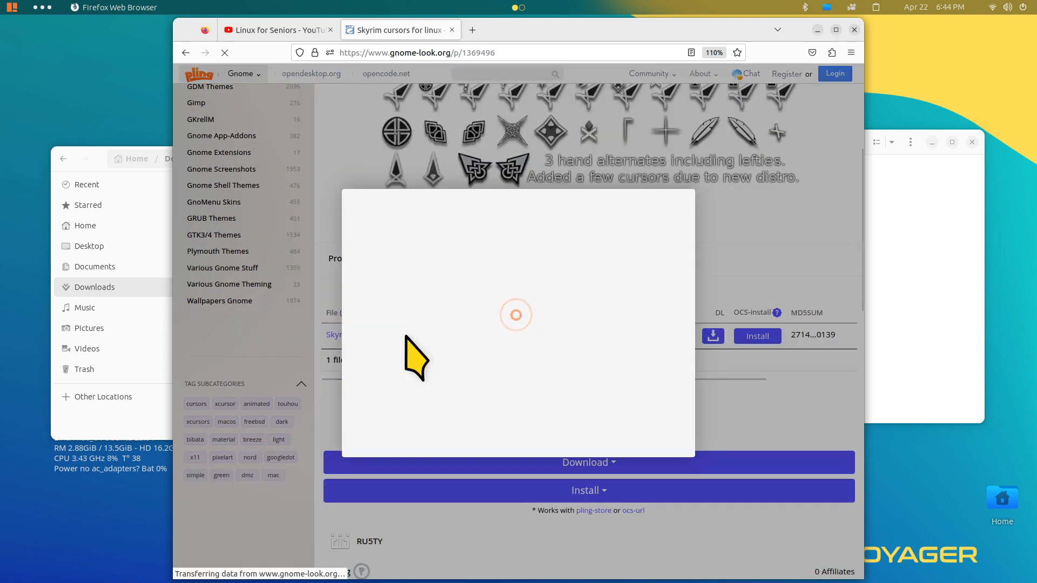
{"action": "left_click", "coordinate": [535, 297]}
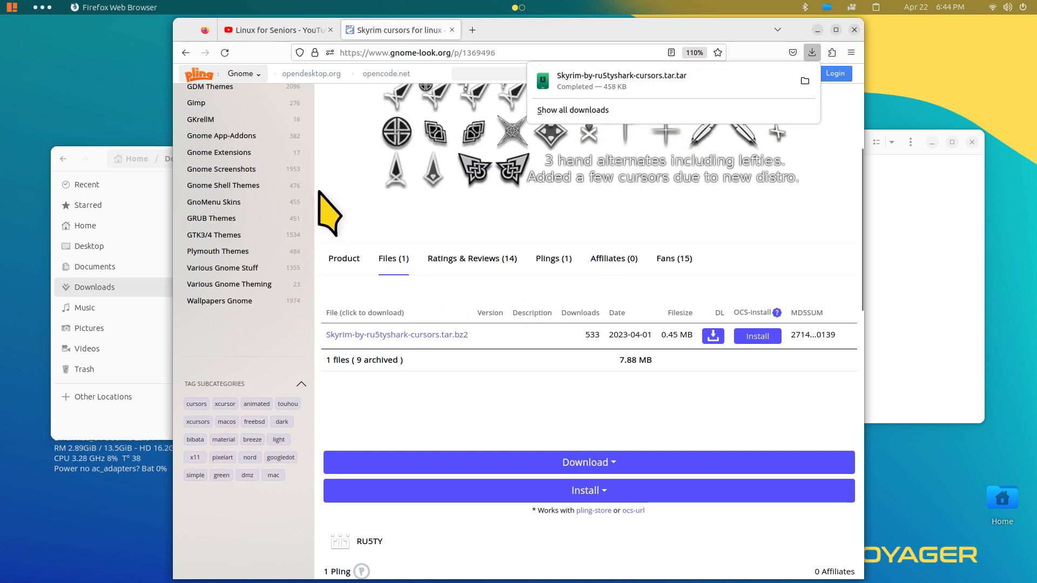
- Return to the rating-sorted cursor listing and browse the themes on page 3
{"action": "scroll", "coordinate": [358, 202], "scroll_direction": "up", "scroll_amount": 5}
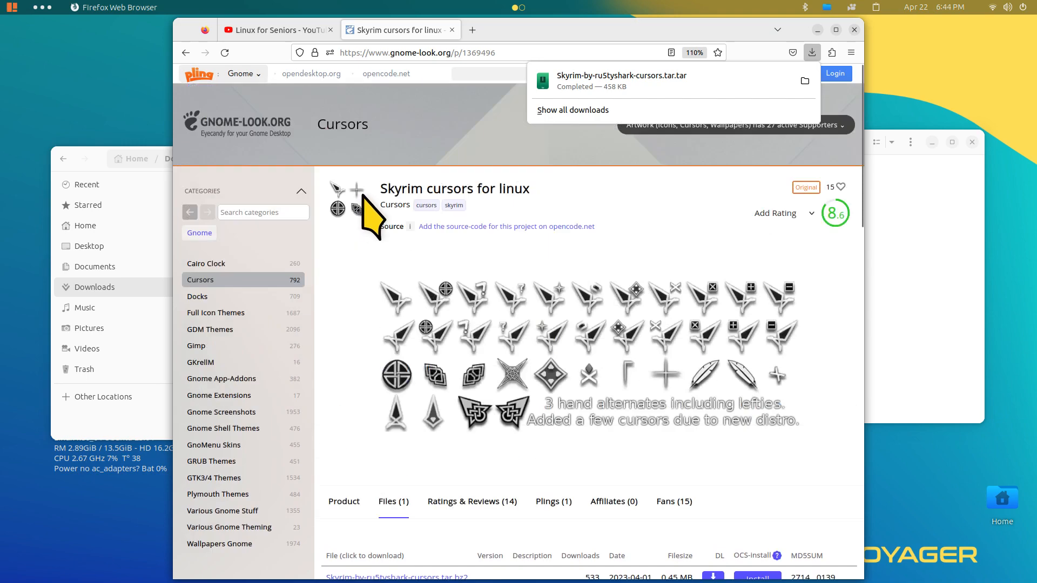
{"action": "left_click", "coordinate": [184, 52]}
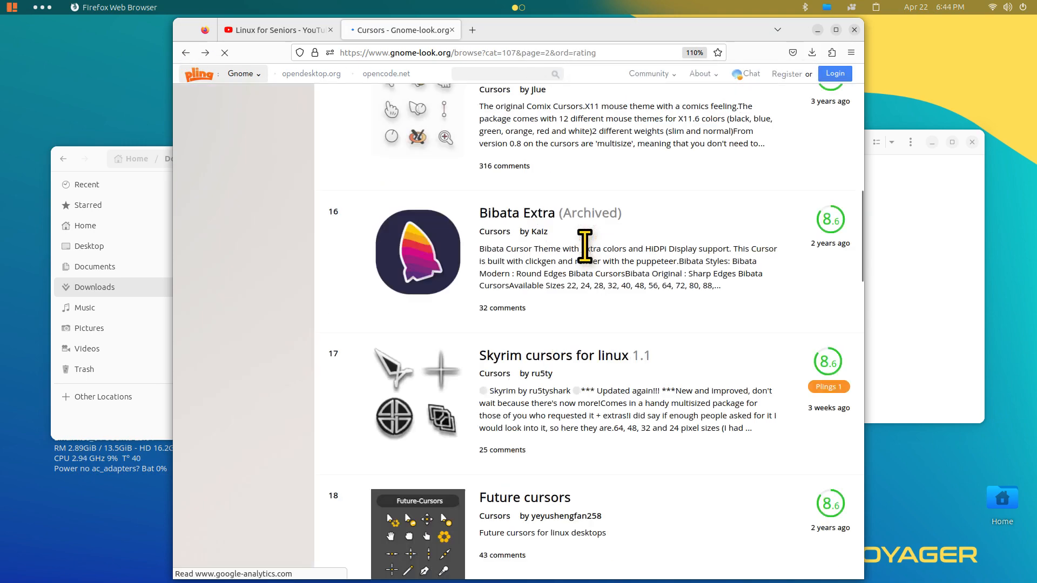
{"action": "scroll", "coordinate": [601, 313], "scroll_direction": "down", "scroll_amount": 10}
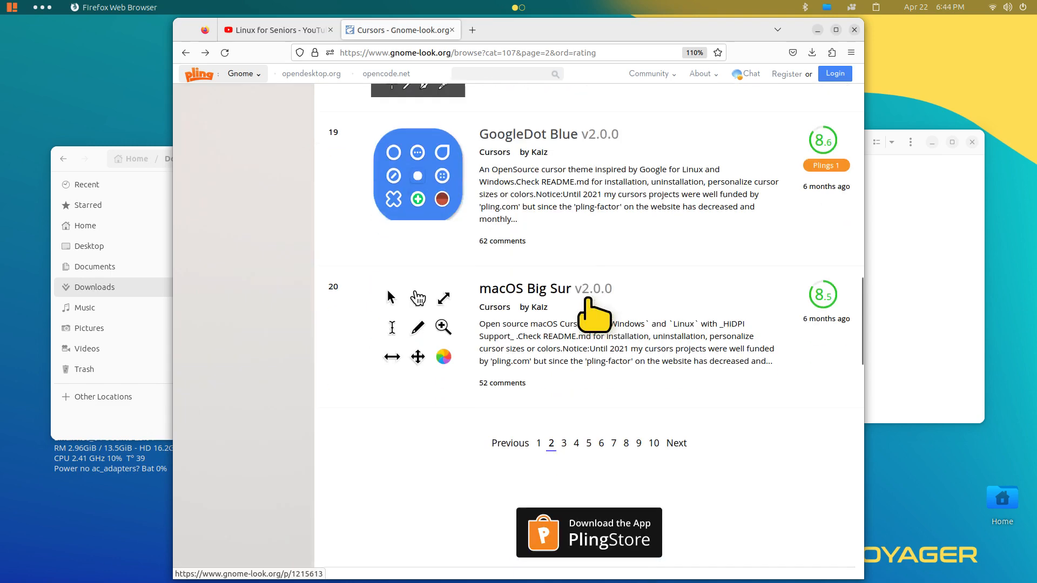
{"action": "left_click", "coordinate": [564, 363]}
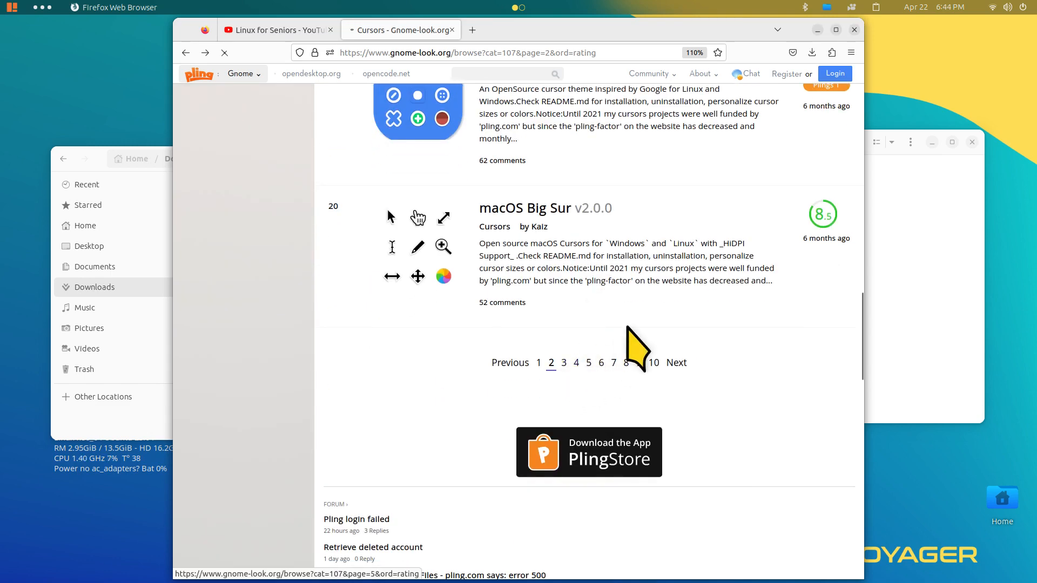
{"action": "scroll", "coordinate": [629, 337], "scroll_direction": "down", "scroll_amount": 5}
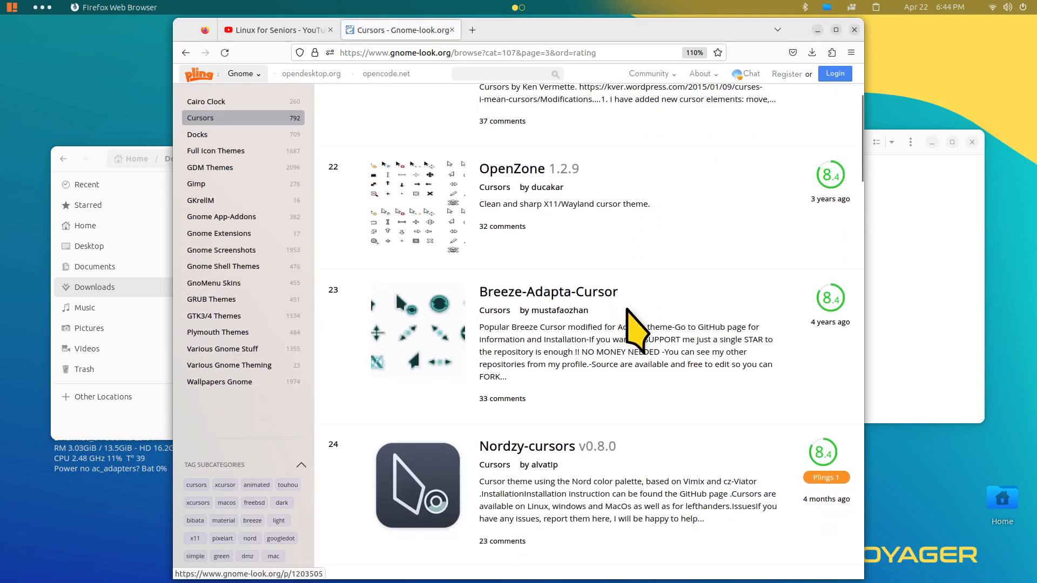
{"action": "scroll", "coordinate": [637, 329], "scroll_direction": "down", "scroll_amount": 6}
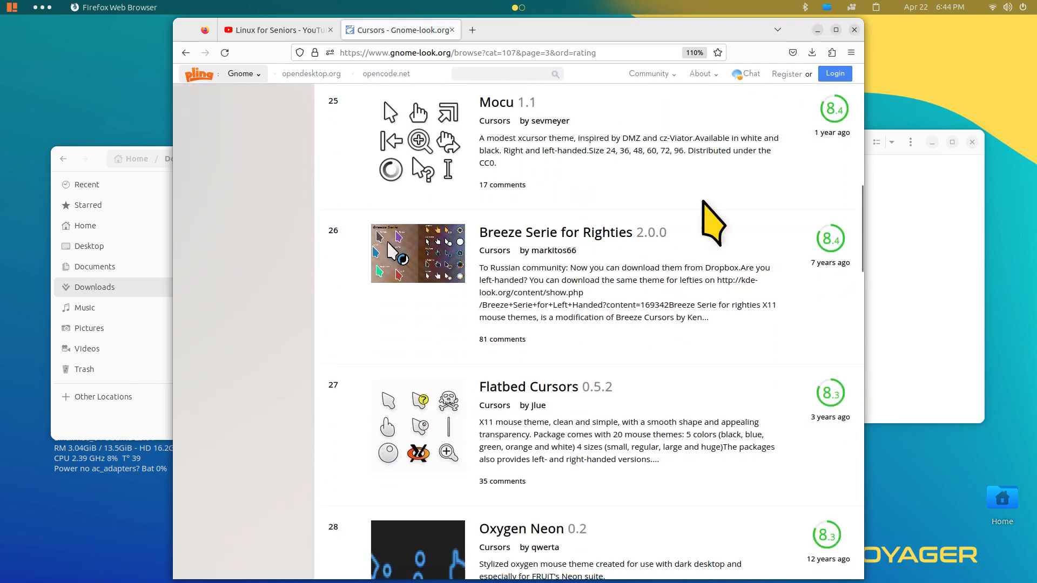
{"action": "scroll", "coordinate": [600, 194], "scroll_direction": "up", "scroll_amount": 3}
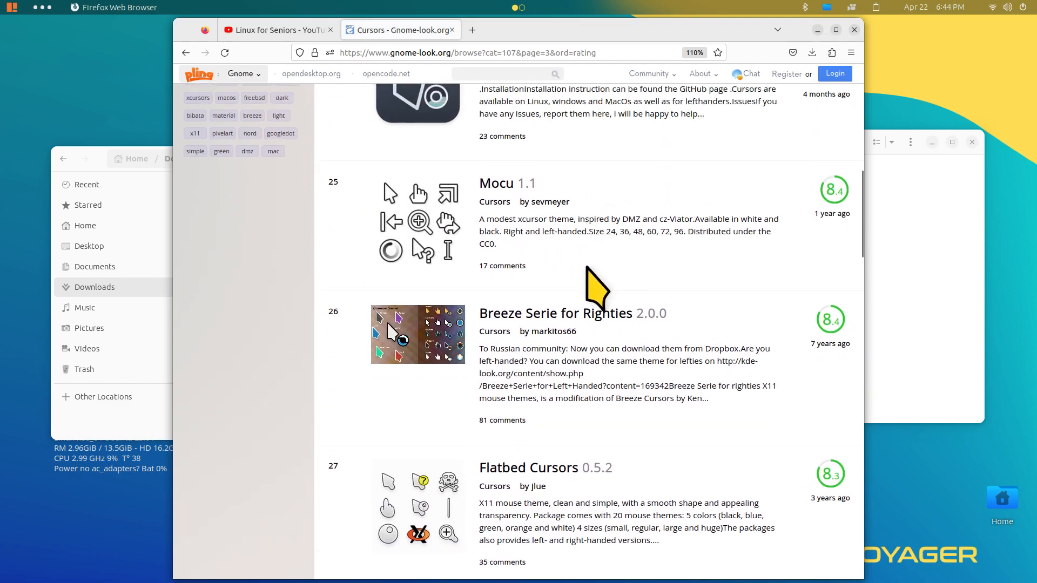
- Open the Mocu cursor theme, download mocu-xcursor-1.1.zip from its files, and close the browser
{"action": "left_click", "coordinate": [503, 187]}
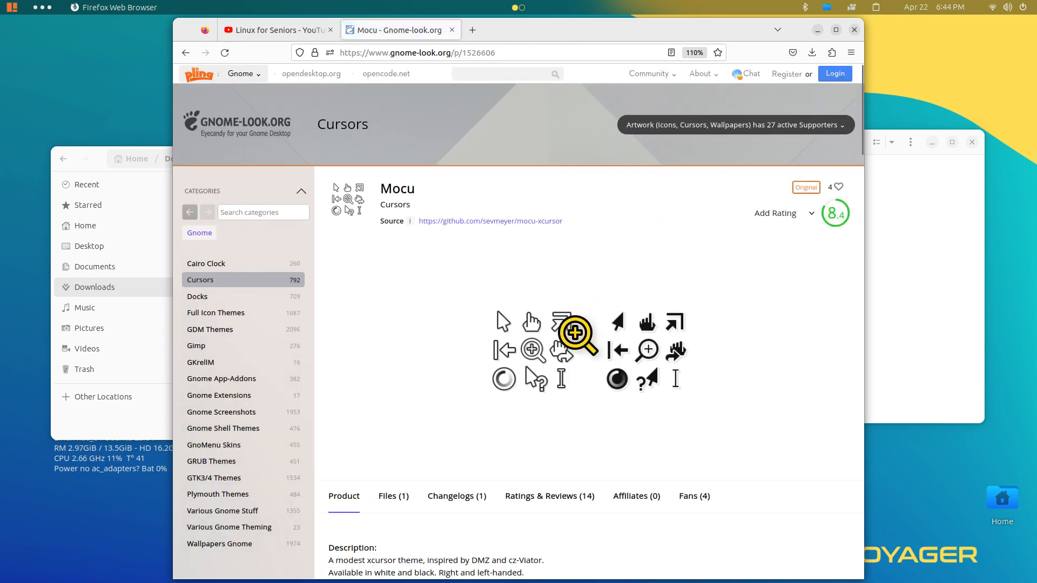
{"action": "scroll", "coordinate": [497, 289], "scroll_direction": "down", "scroll_amount": 6}
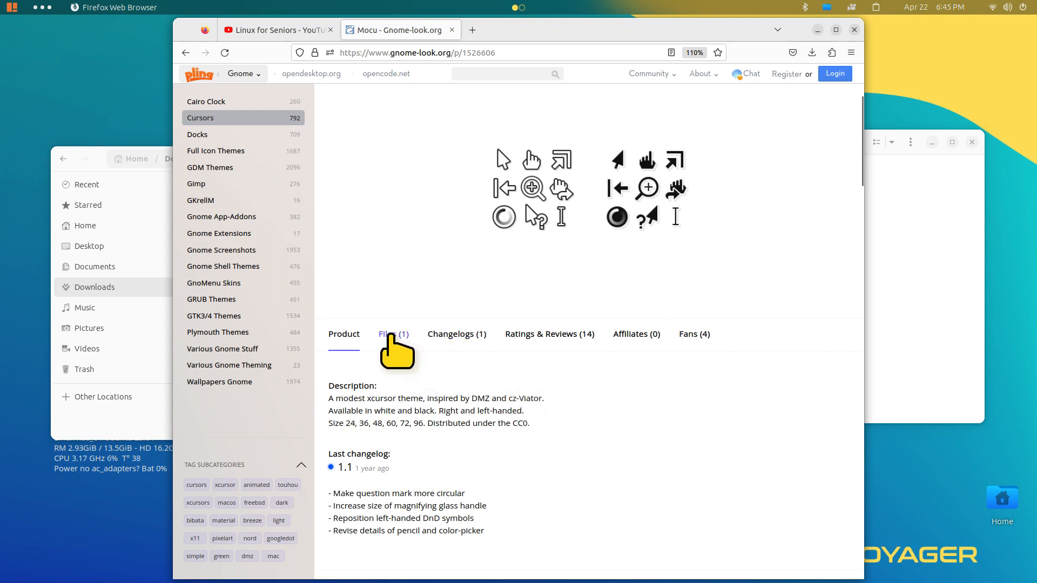
{"action": "left_click", "coordinate": [387, 337]}
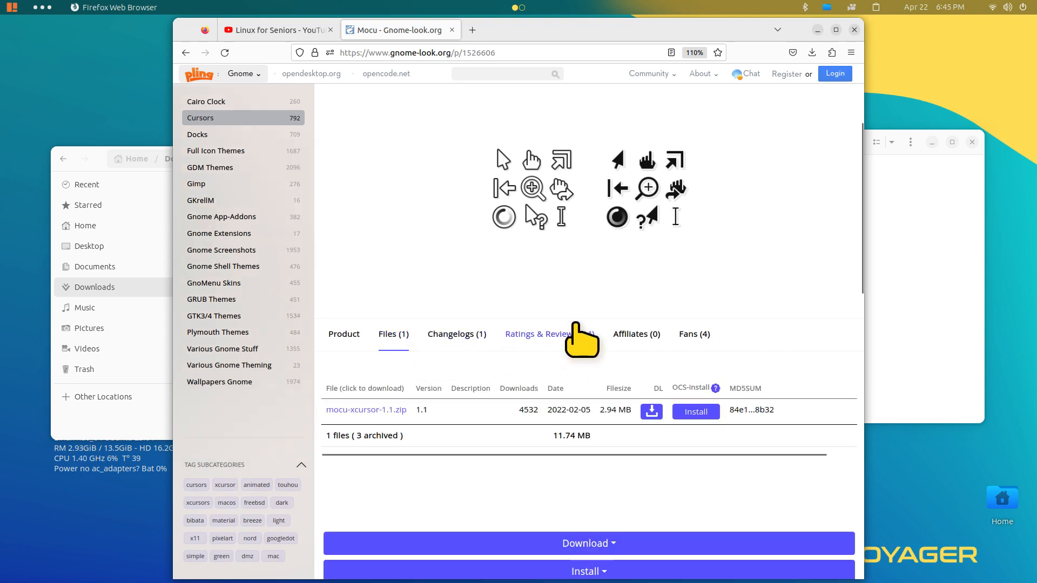
{"action": "left_click", "coordinate": [379, 412]}
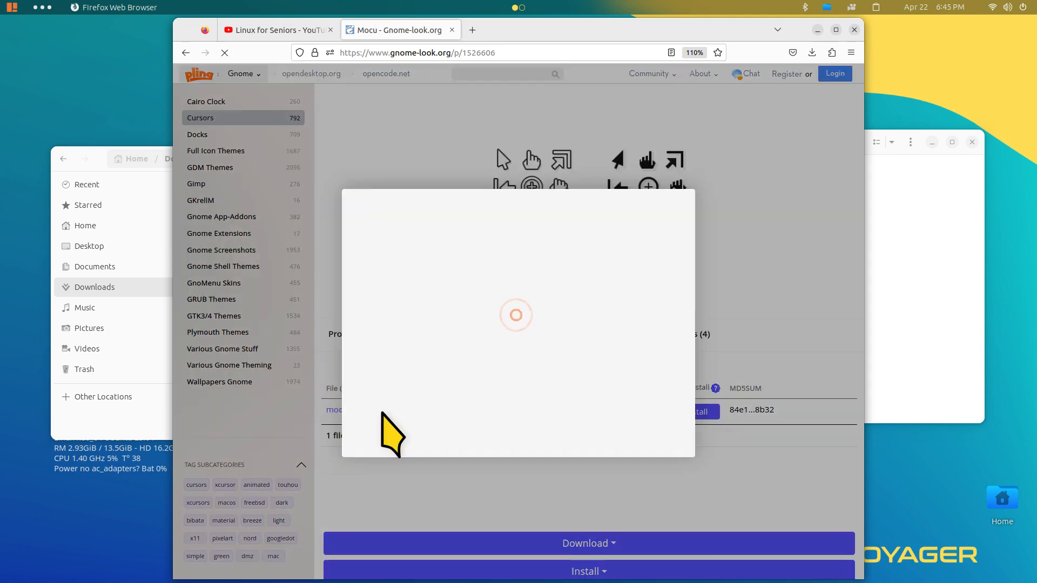
{"action": "left_click", "coordinate": [510, 297]}
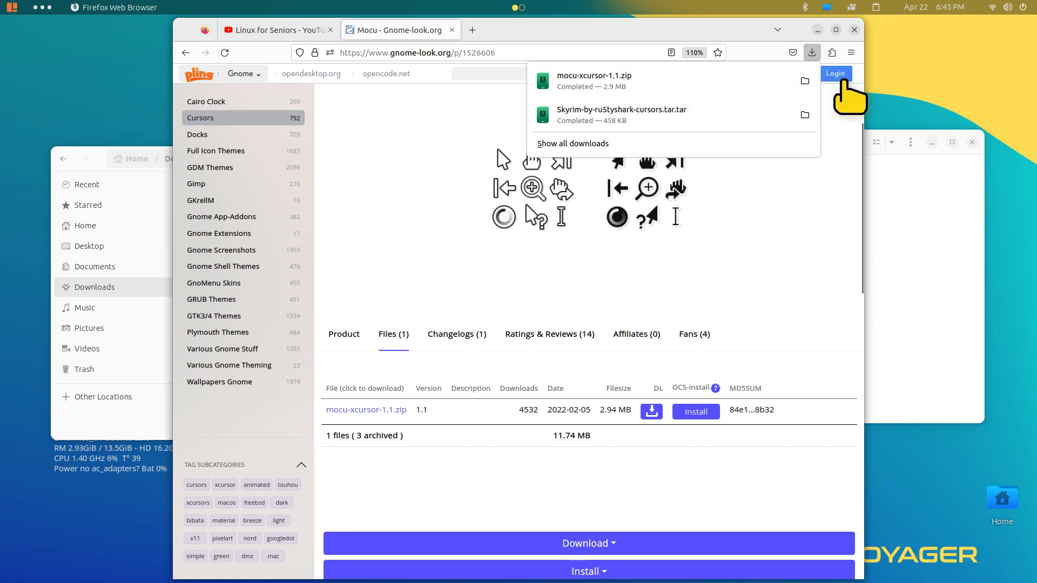
{"action": "left_click", "coordinate": [794, 274]}
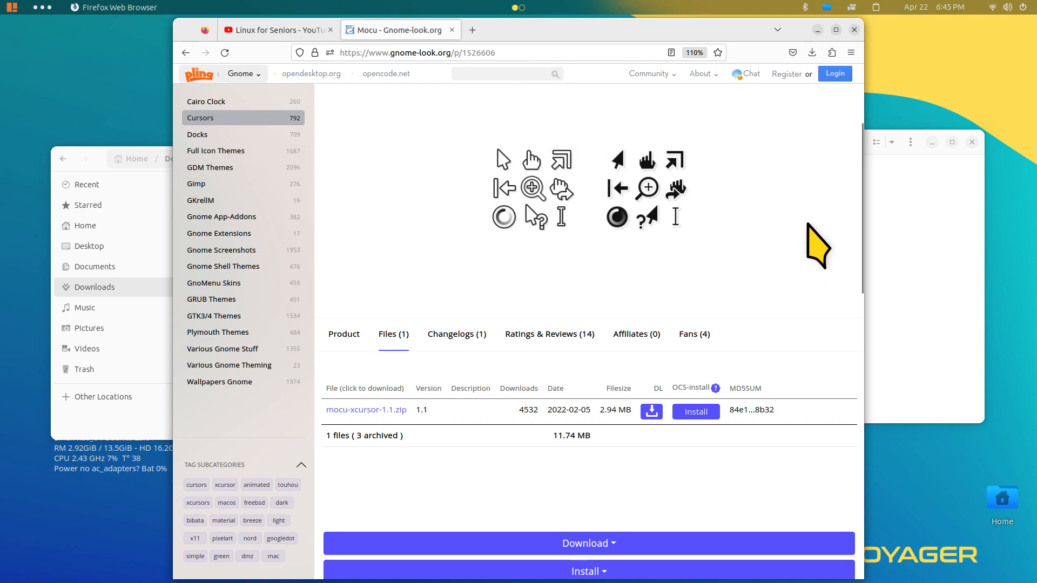
{"action": "left_click", "coordinate": [854, 29]}
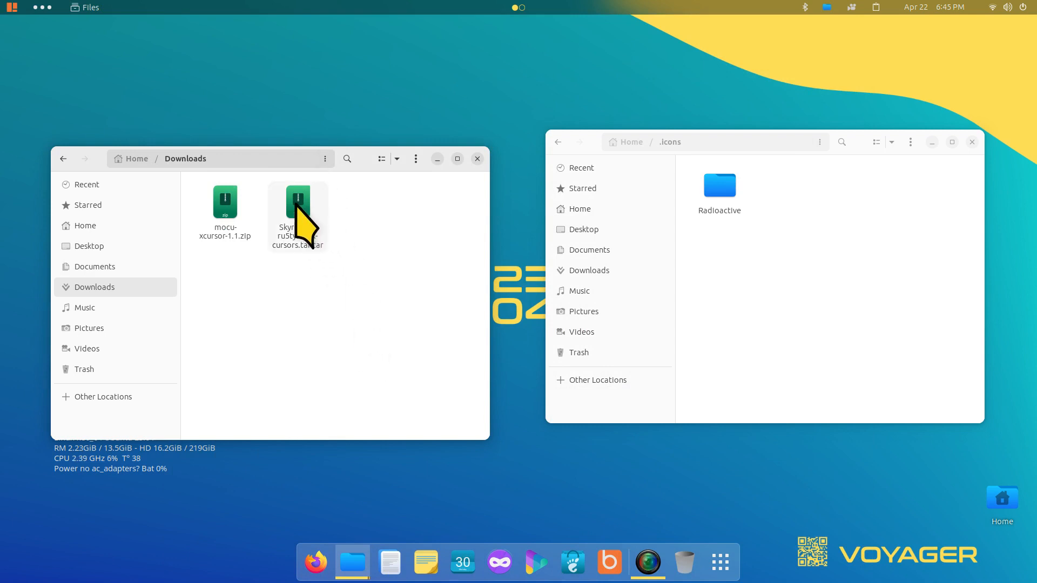
- Extract the Skyrim-by-ru5tyshark-cursors.tar.tar archive in the Downloads folder
{"action": "right_click", "coordinate": [297, 206]}
{"action": "left_click", "coordinate": [354, 232]}
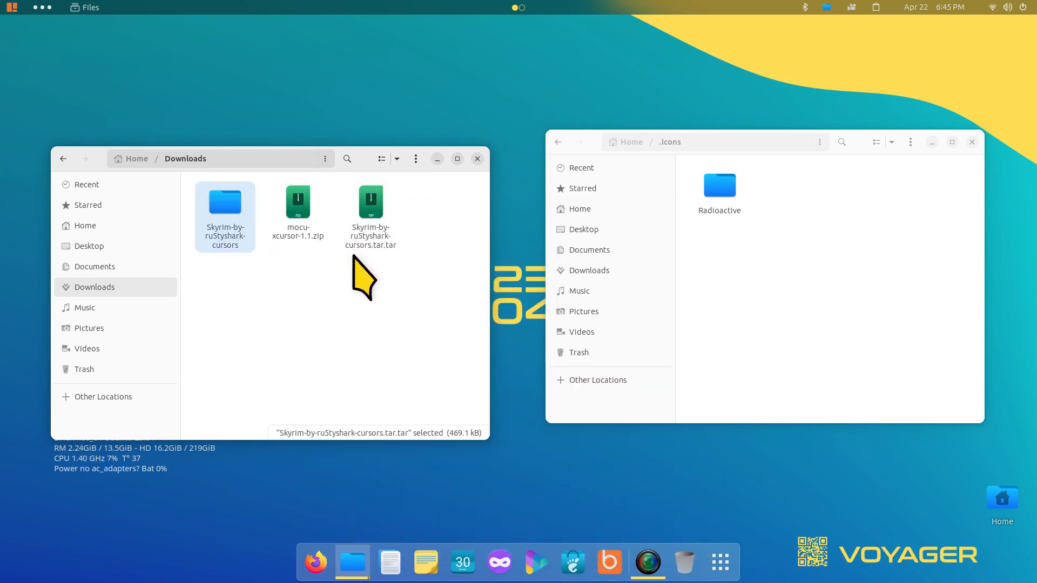
{"action": "left_click", "coordinate": [259, 296]}
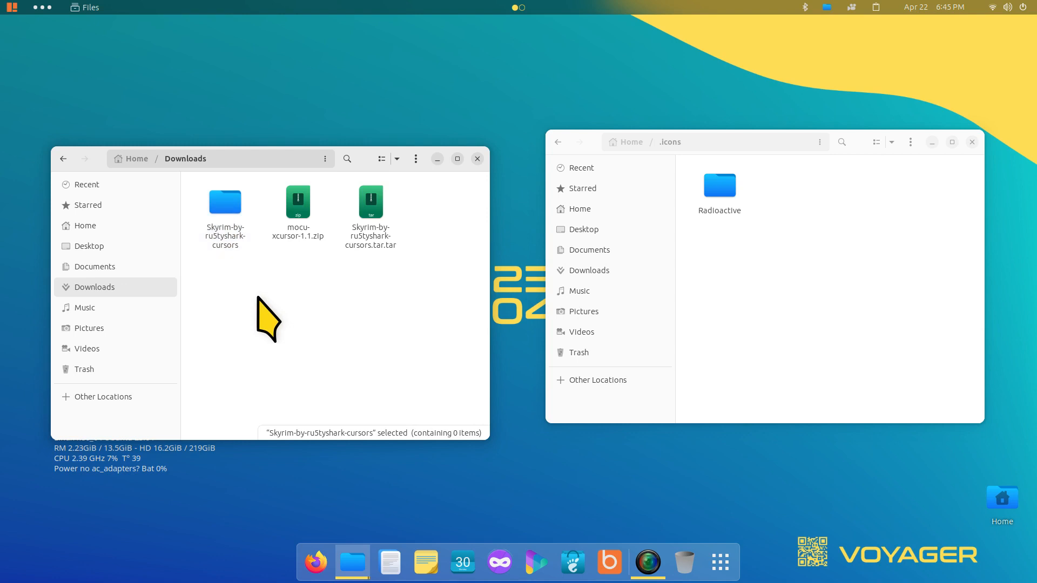
- Examine the contents of the extracted Skyrim-by-ru5tyshark-cursors folder, including its cursor.theme and index.theme files
{"action": "double_click", "coordinate": [224, 199]}
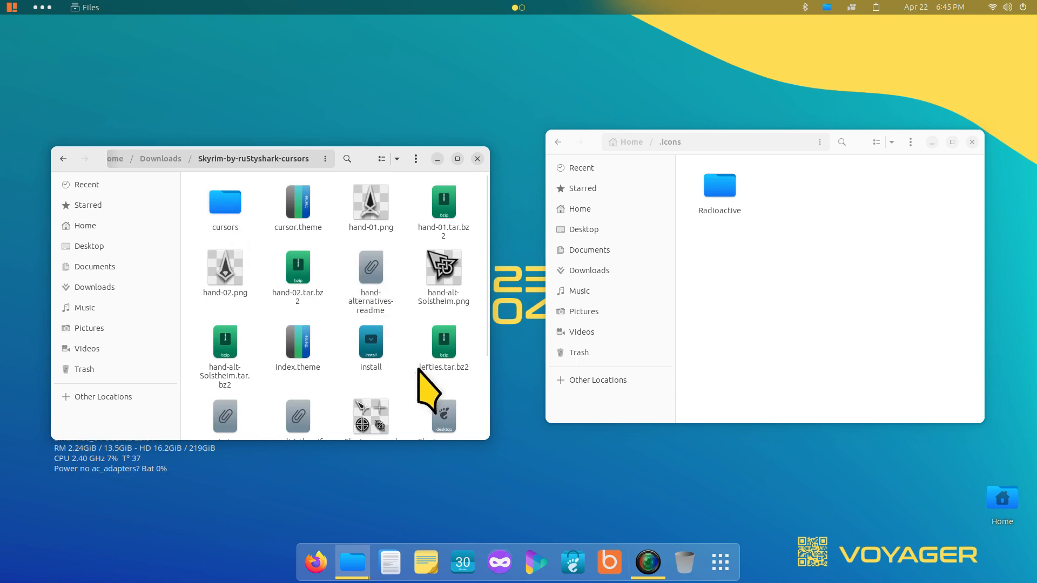
{"action": "left_click", "coordinate": [301, 346]}
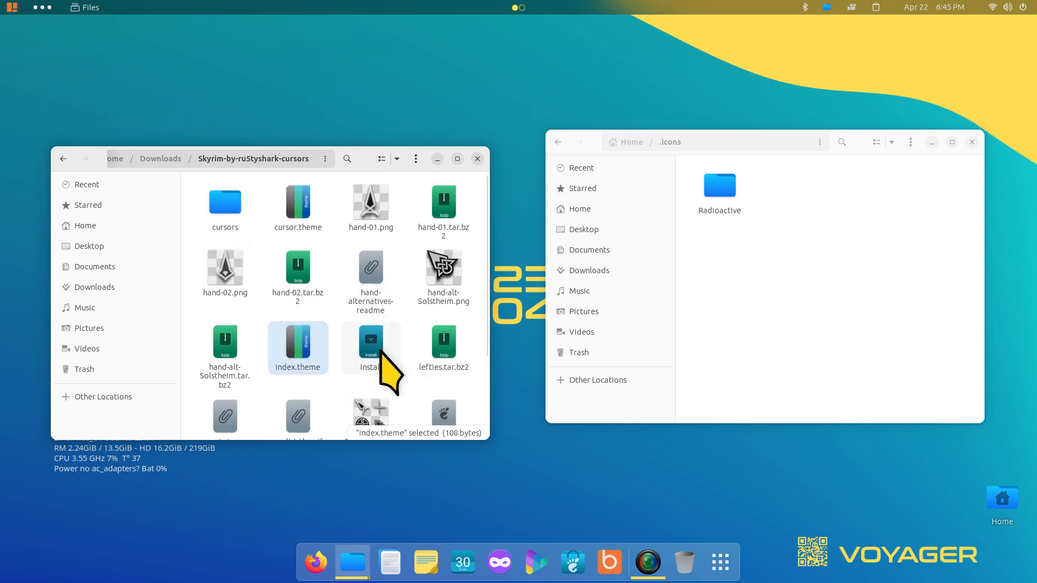
{"action": "left_click", "coordinate": [299, 213]}
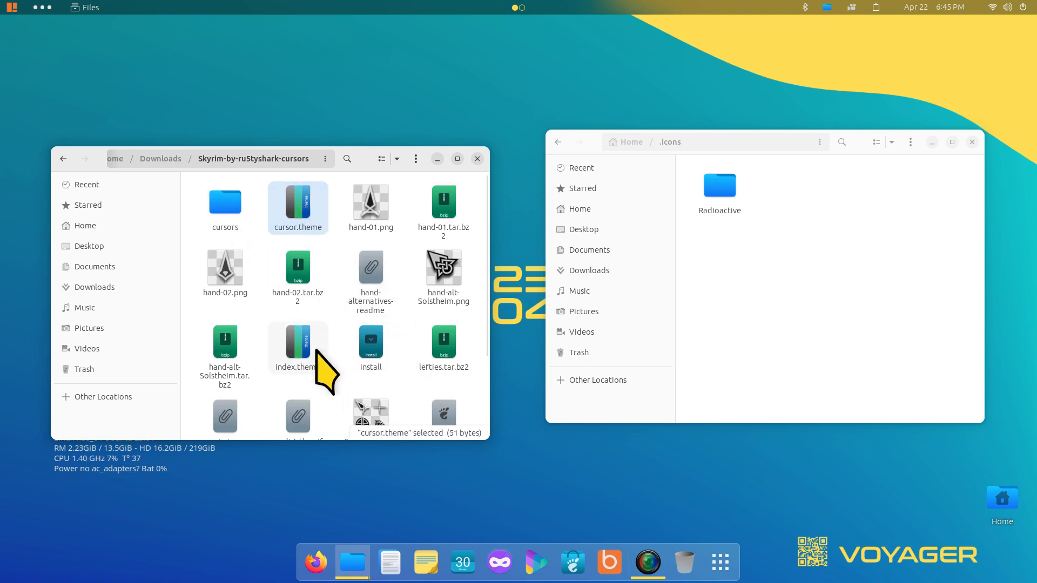
{"action": "left_click", "coordinate": [303, 348]}
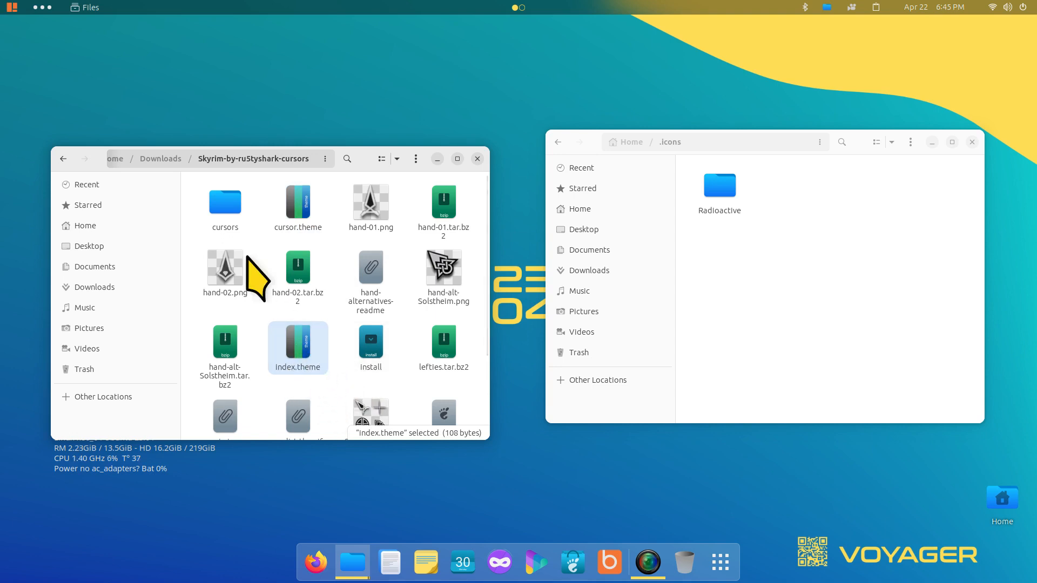
- Move the extracted Skyrim-by-ru5tyshark-cursors folder from Downloads into the .icons folder
{"action": "left_click", "coordinate": [63, 159]}
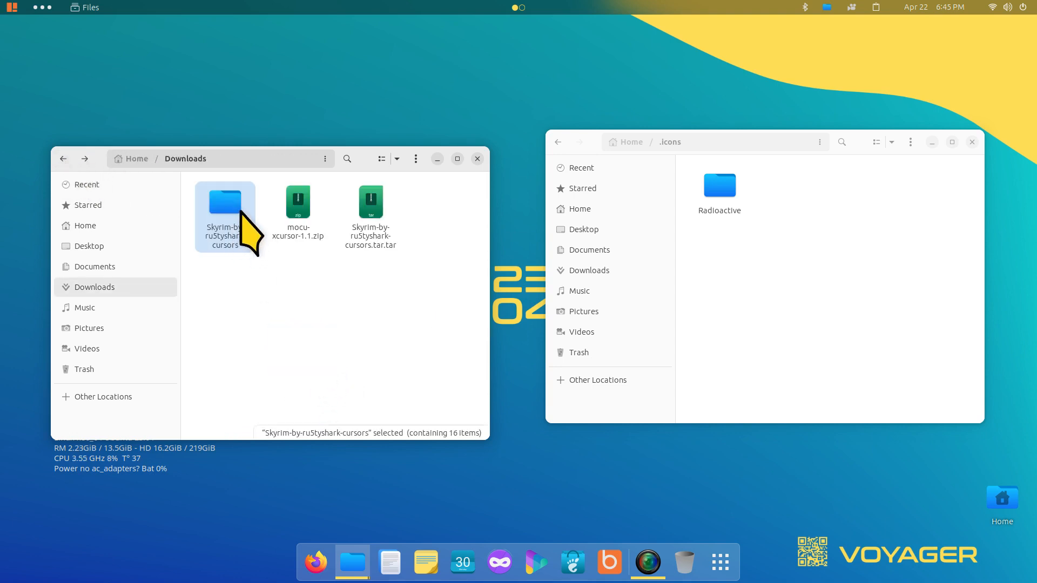
{"action": "left_click_drag", "start_coordinate": [240, 212], "coordinate": [797, 282]}
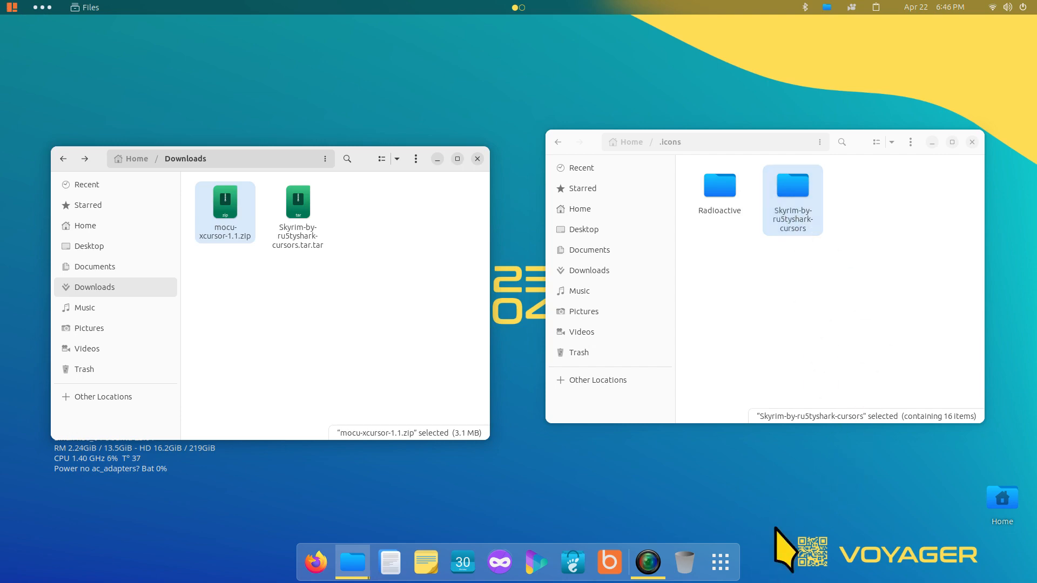
- Find and launch Tweaks, and set the cursor theme to Skyrim-by-ru5tyshark-cursors in the appearance settings
{"action": "left_click", "coordinate": [721, 562]}
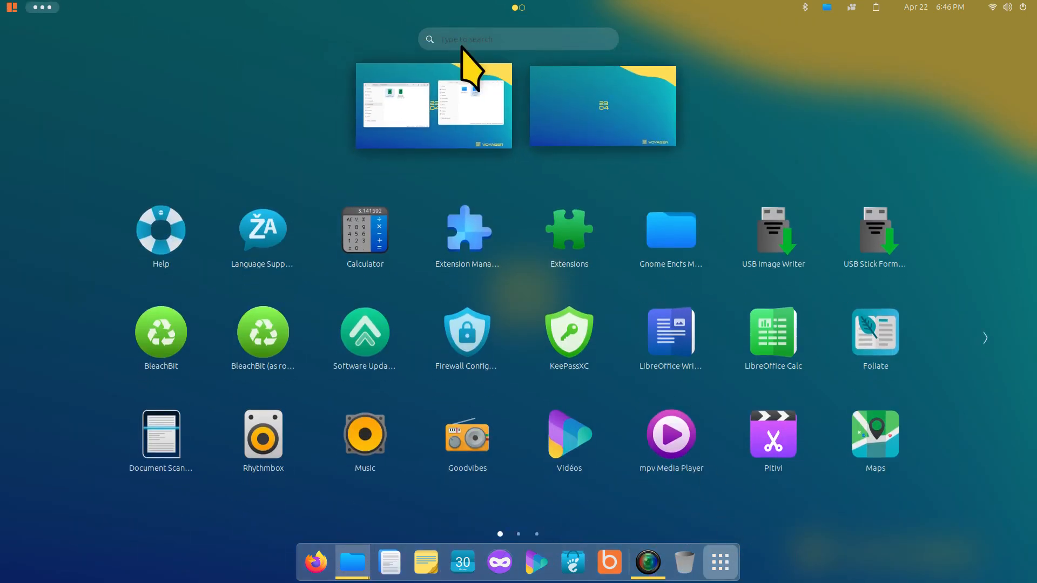
{"action": "type", "text": "tw"}
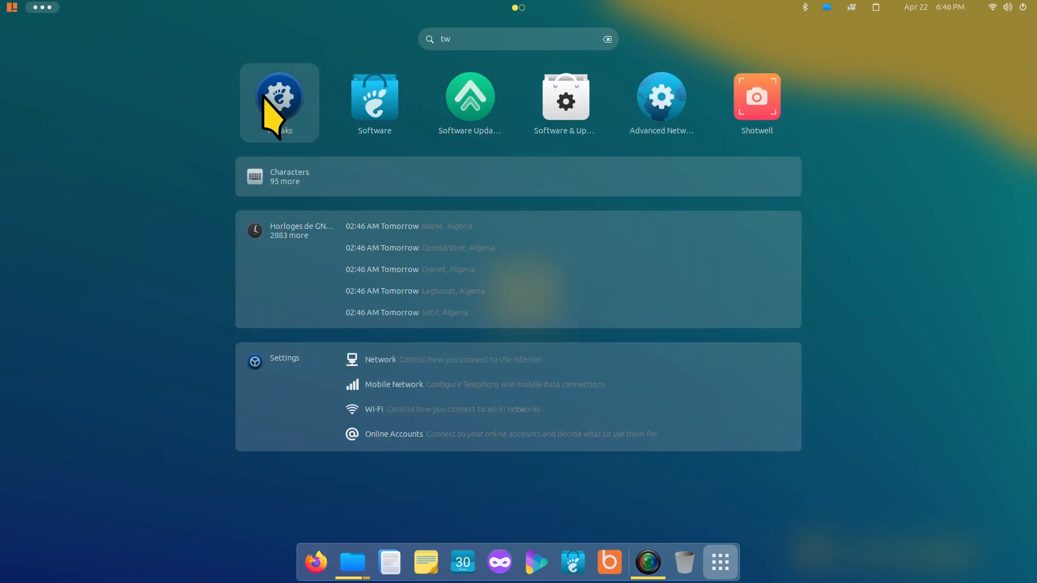
{"action": "left_click", "coordinate": [265, 100]}
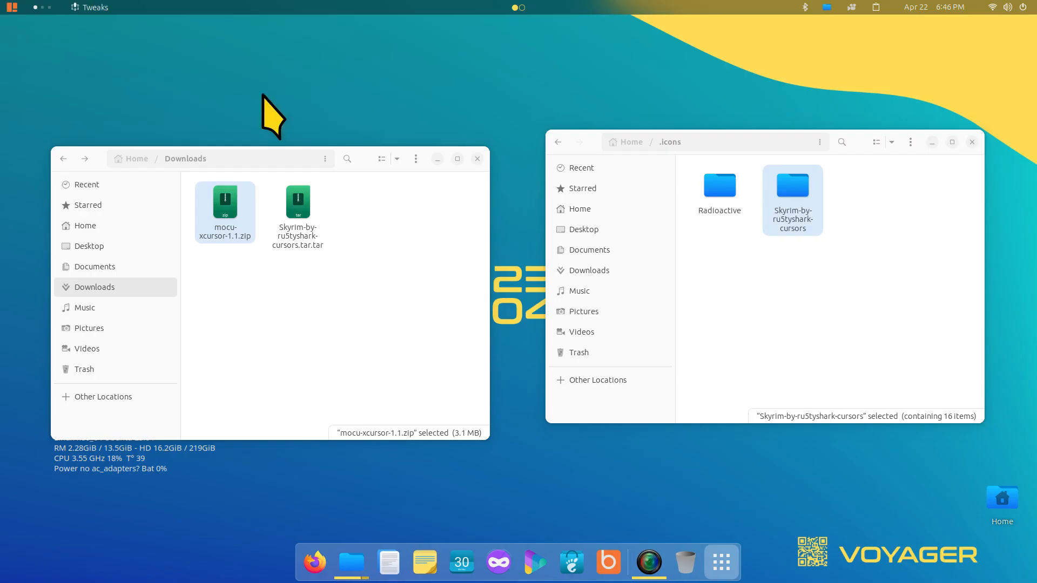
{"action": "left_click", "coordinate": [305, 170]}
{"action": "left_click", "coordinate": [725, 176]}
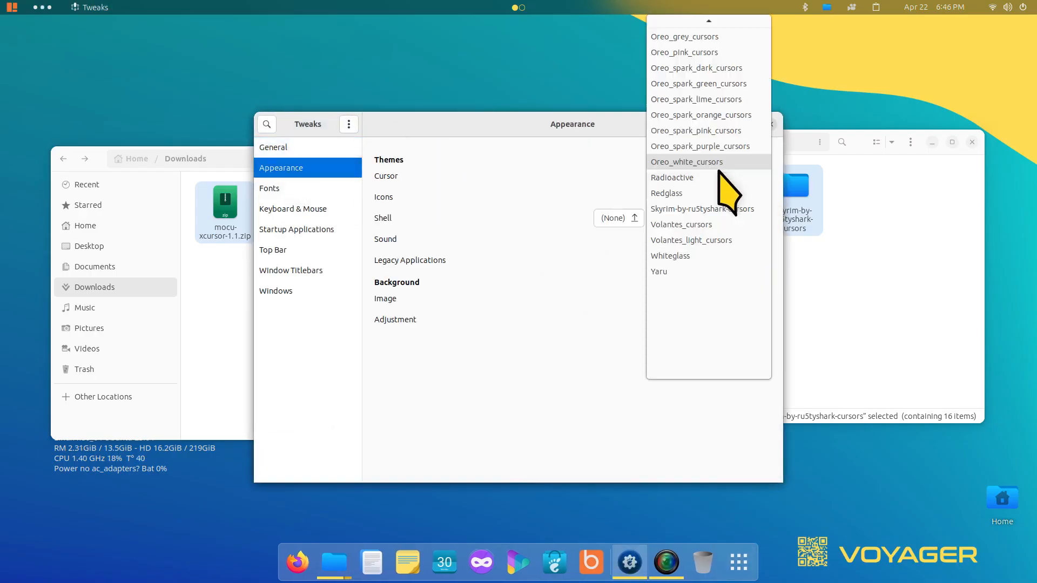
{"action": "left_click", "coordinate": [717, 209]}
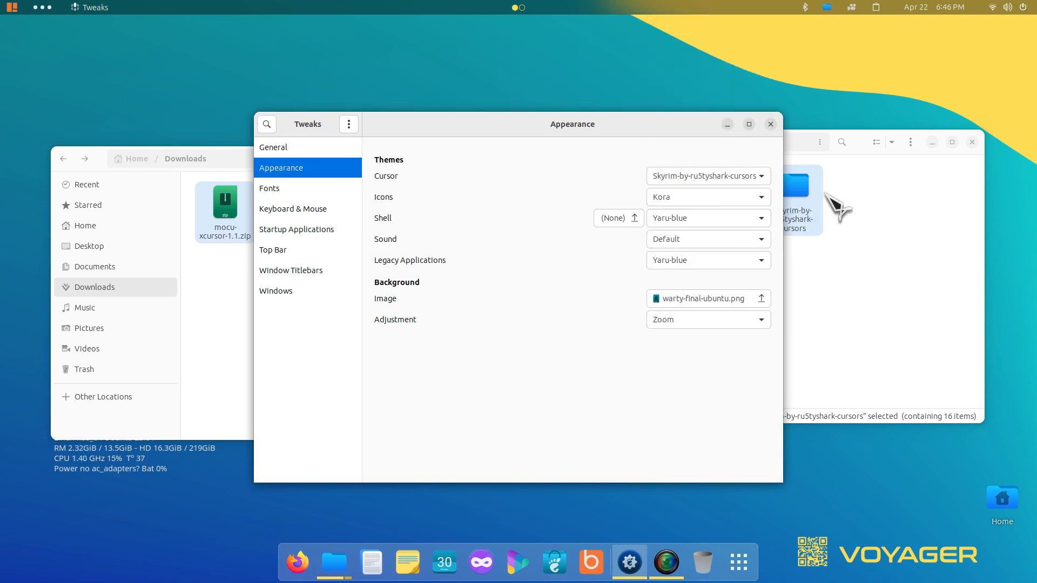
- Move the Tweaks window clear of the .icons folder, switch the cursor theme to Radioactive, and close Tweaks
{"action": "left_click_drag", "start_coordinate": [683, 125], "coordinate": [512, 143]}
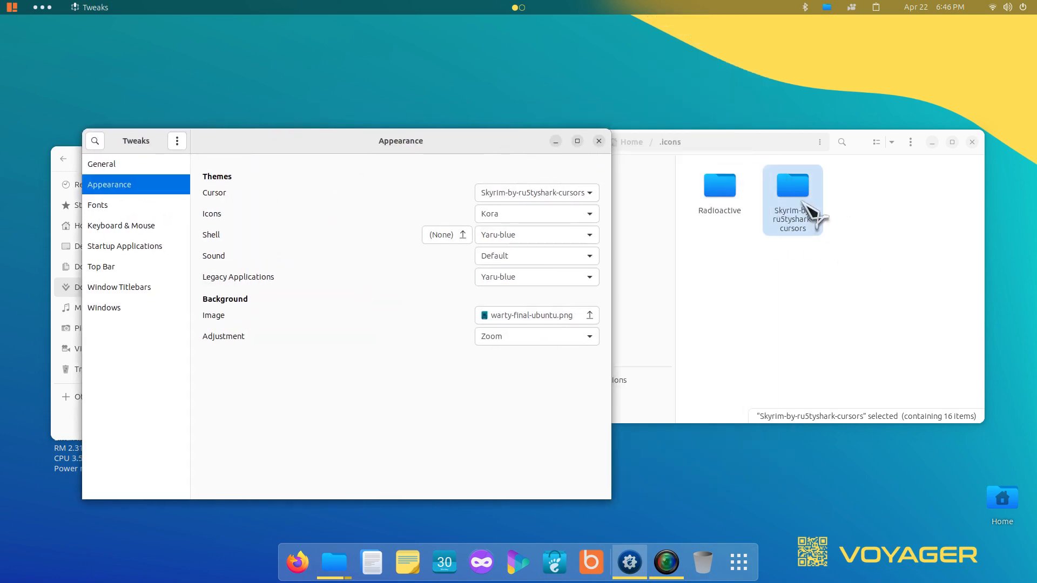
{"action": "left_click", "coordinate": [523, 193]}
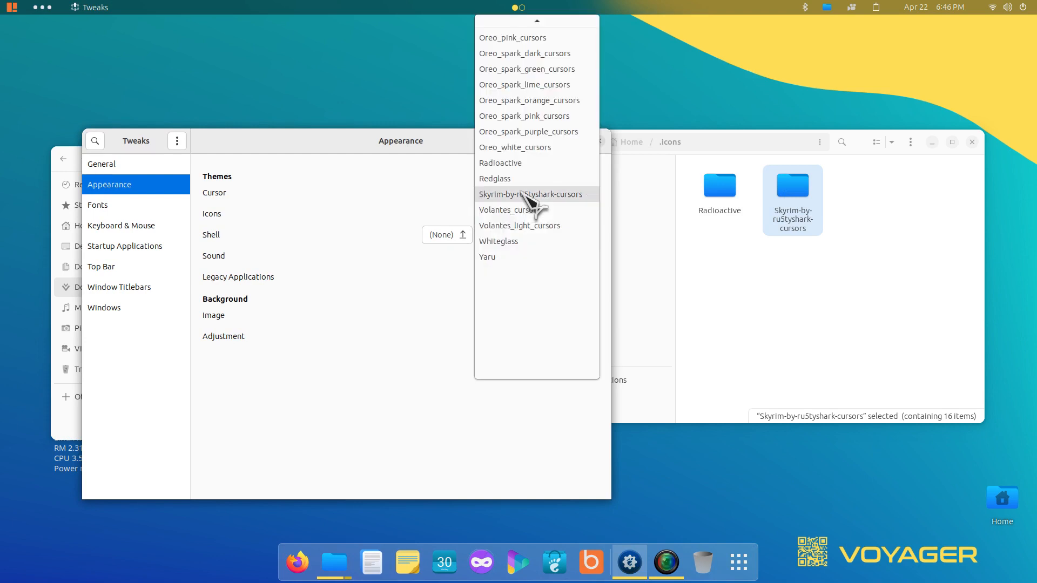
{"action": "left_click", "coordinate": [521, 163]}
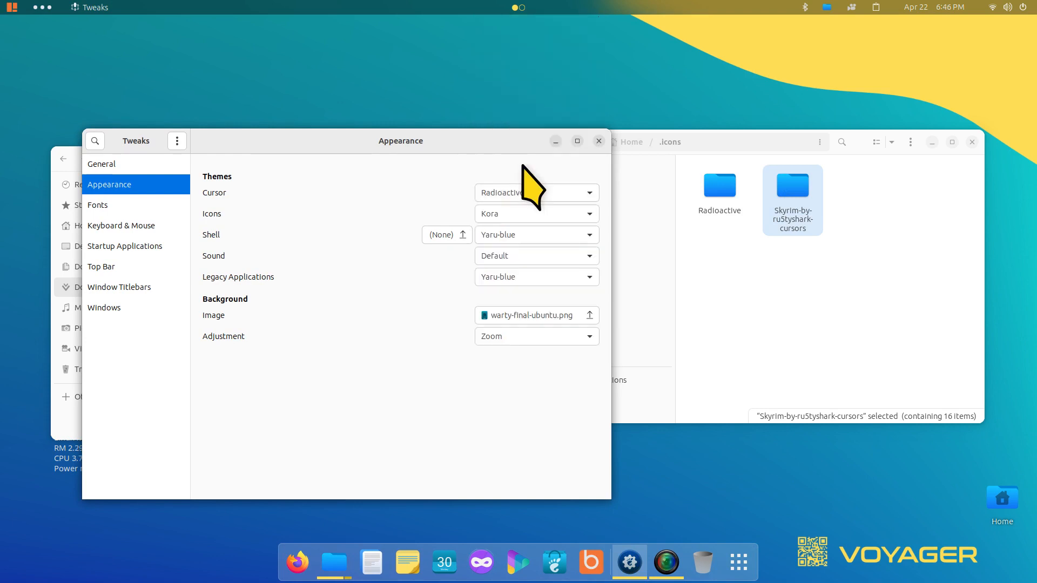
{"action": "left_click", "coordinate": [599, 141]}
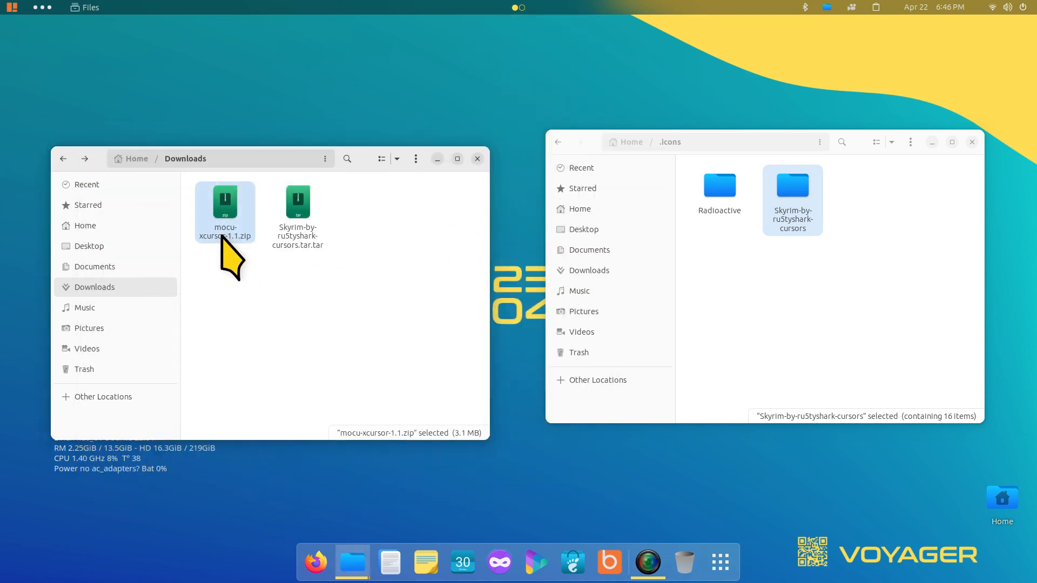
- Extract mocu-xcursor-1.1.zip in Downloads, look inside the extracted folder, and return to Downloads
{"action": "right_click", "coordinate": [218, 194]}
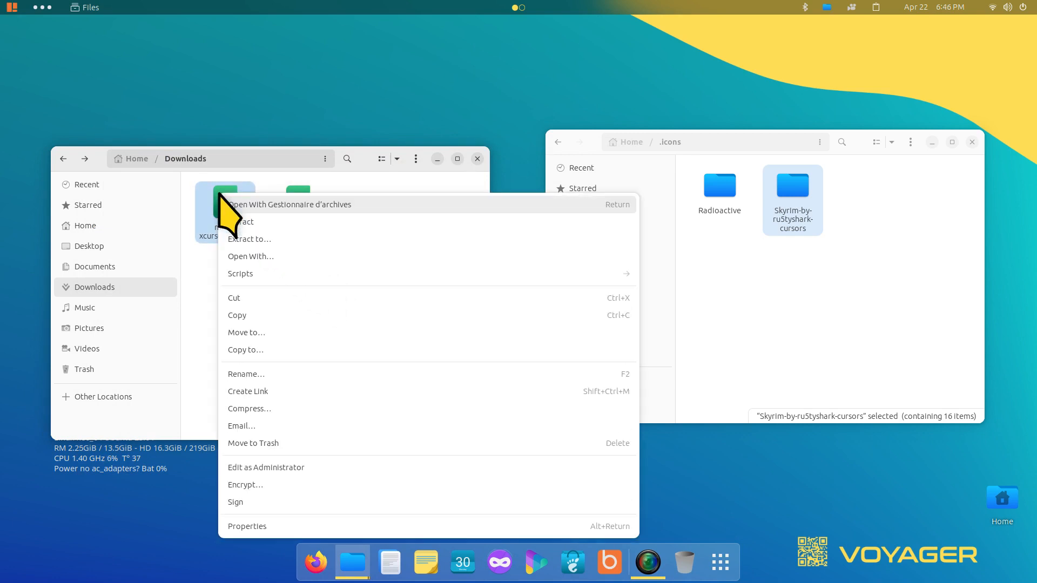
{"action": "left_click", "coordinate": [246, 222]}
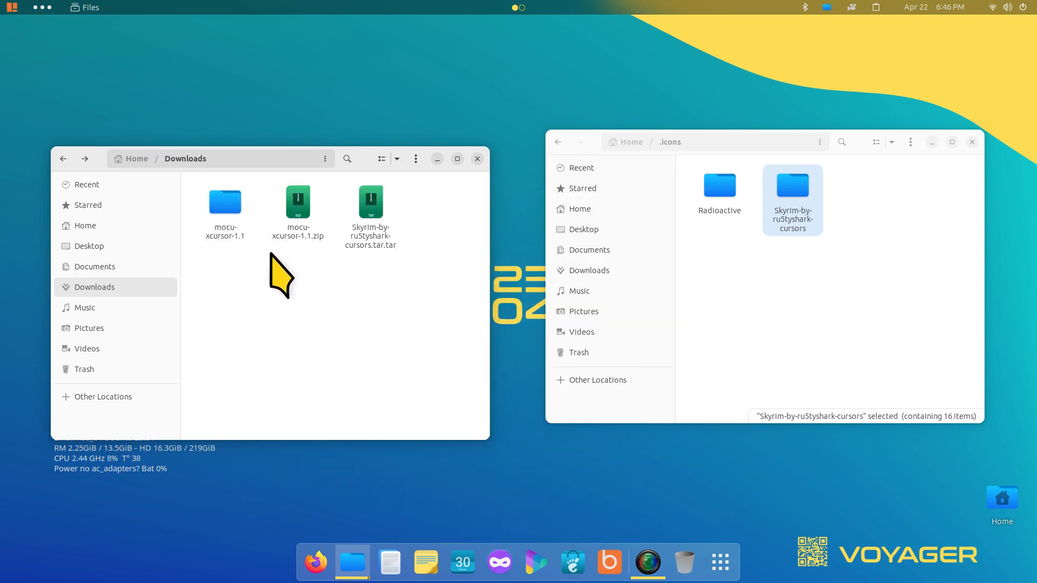
{"action": "double_click", "coordinate": [218, 211]}
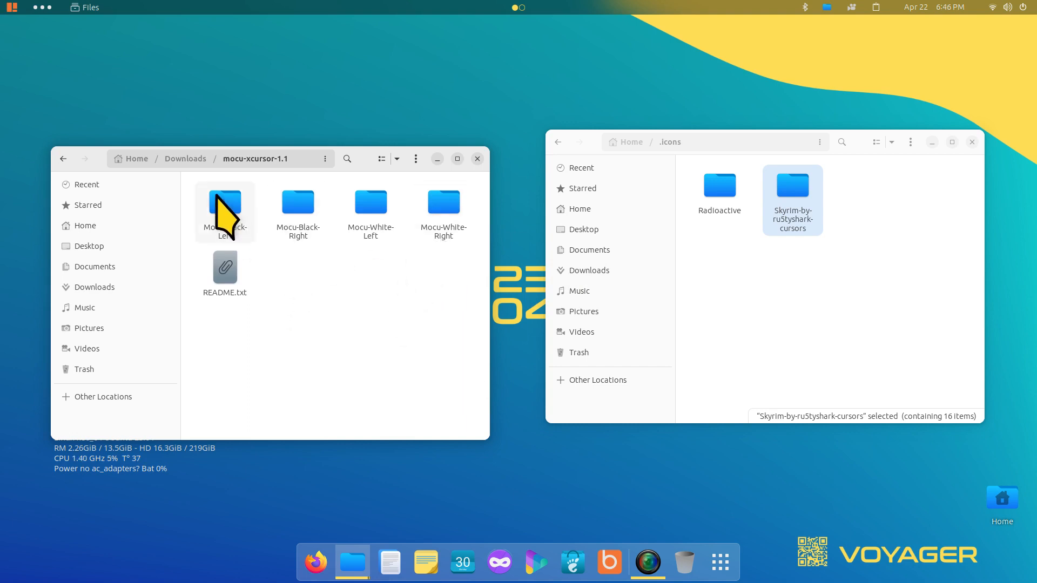
{"action": "left_click", "coordinate": [185, 158]}
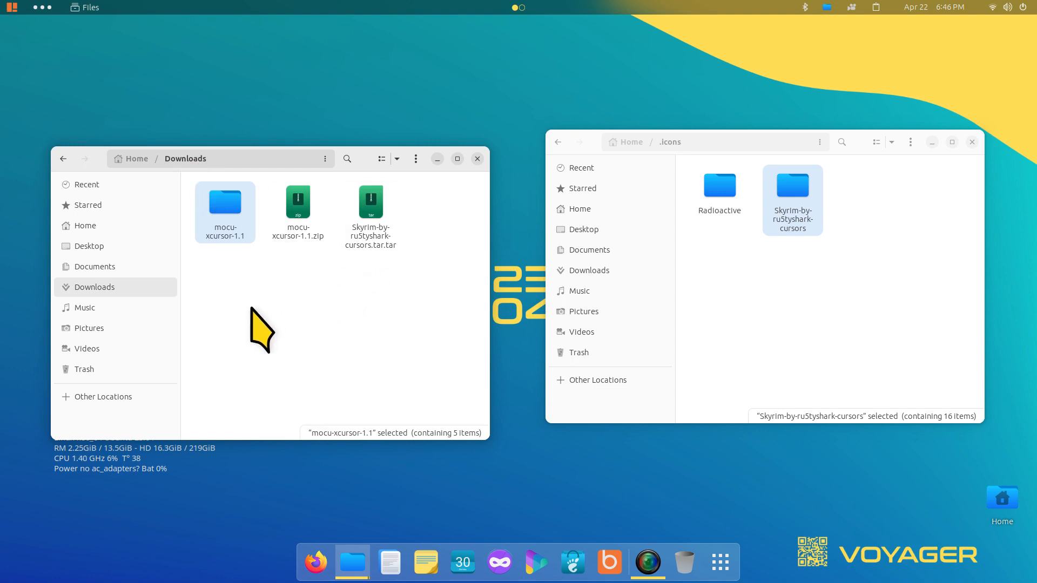
- Move the whole extracted mocu-xcursor-1.1 folder from Downloads into .icons and check its contents there
{"action": "left_click_drag", "start_coordinate": [227, 221], "coordinate": [786, 308]}
{"action": "left_click", "coordinate": [758, 281]}
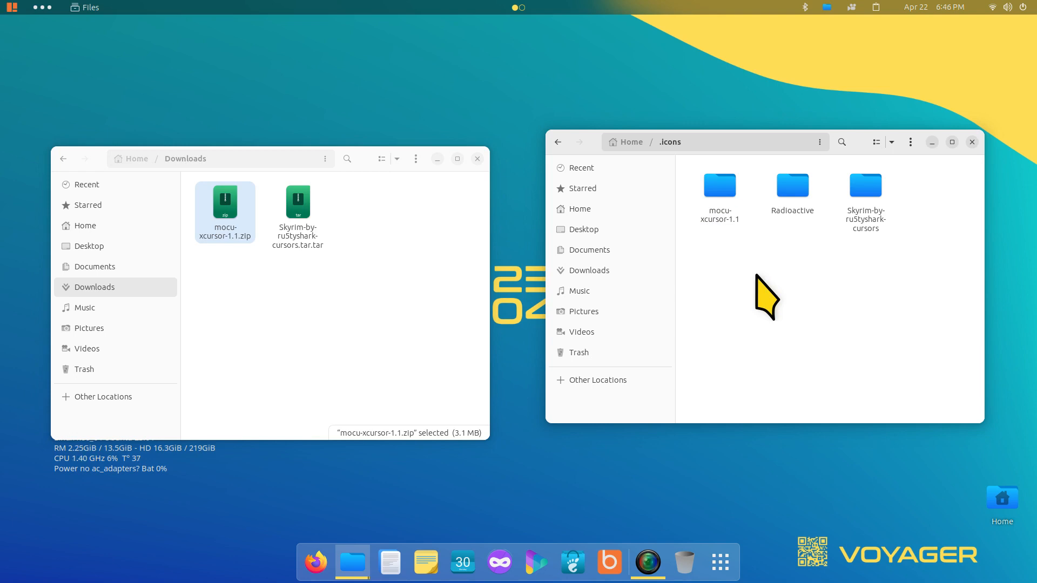
{"action": "double_click", "coordinate": [718, 194]}
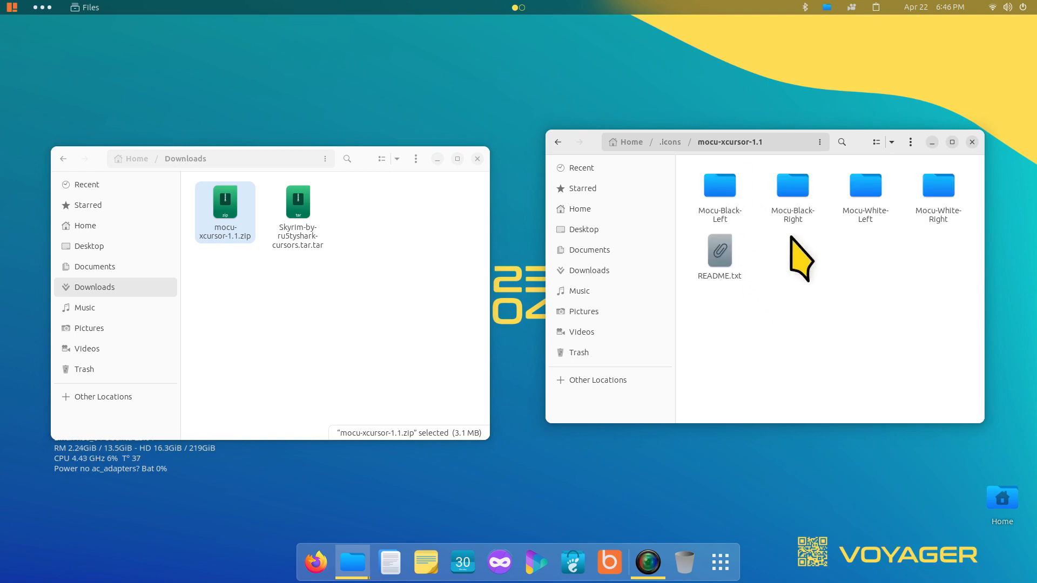
{"action": "left_click", "coordinate": [558, 142]}
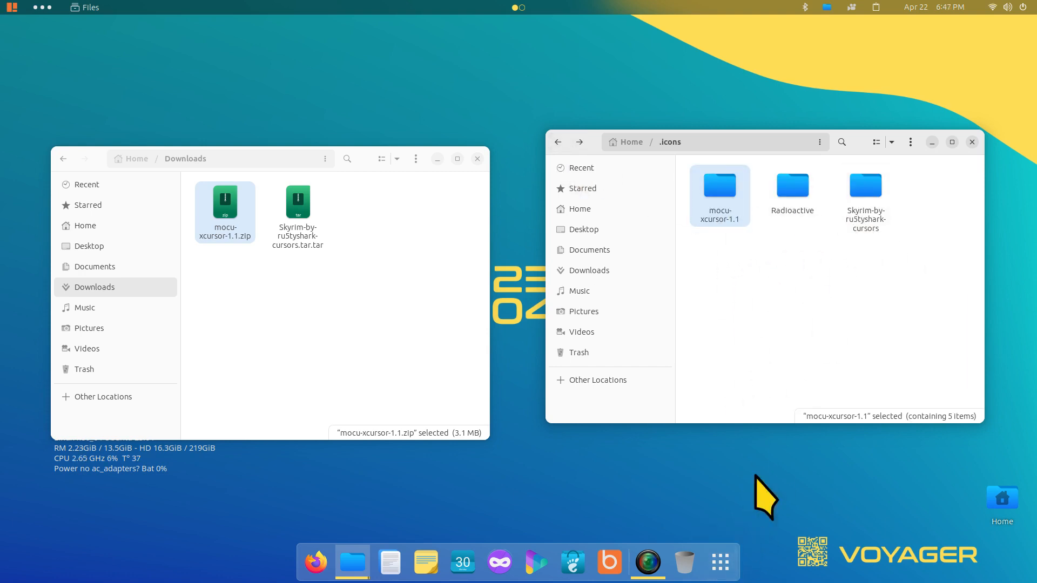
- Find and launch Tweaks, and arrange its window side by side with the .icons folder window
{"action": "left_click", "coordinate": [720, 560]}
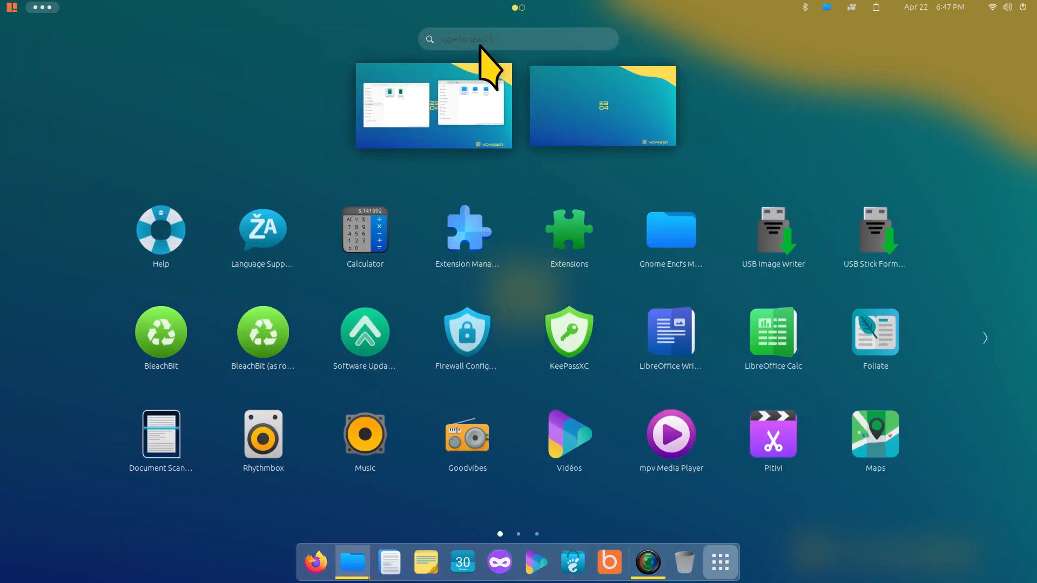
{"action": "type", "text": "tw"}
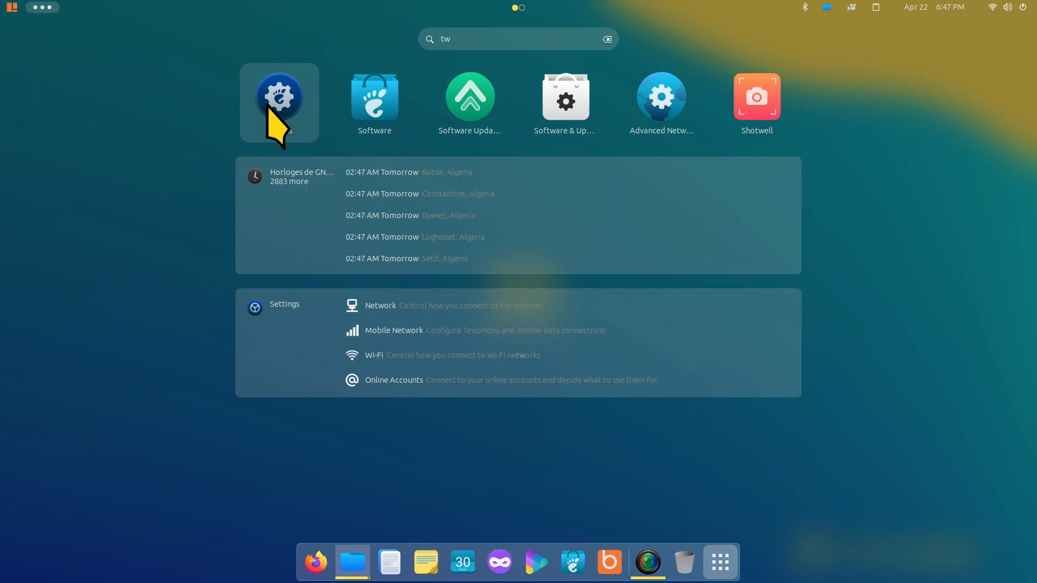
{"action": "left_click", "coordinate": [268, 107]}
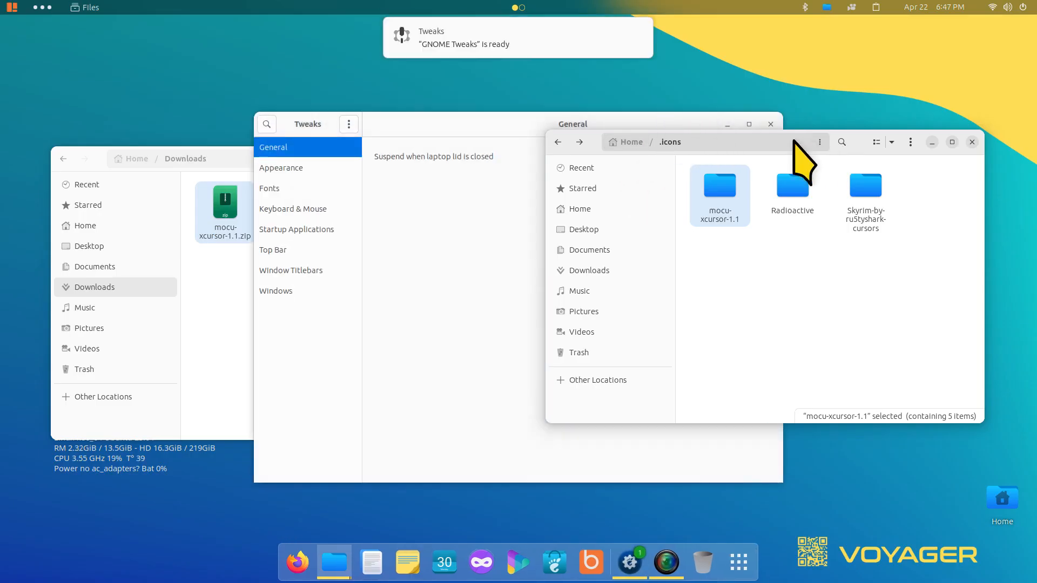
{"action": "left_click_drag", "start_coordinate": [441, 129], "coordinate": [227, 128]}
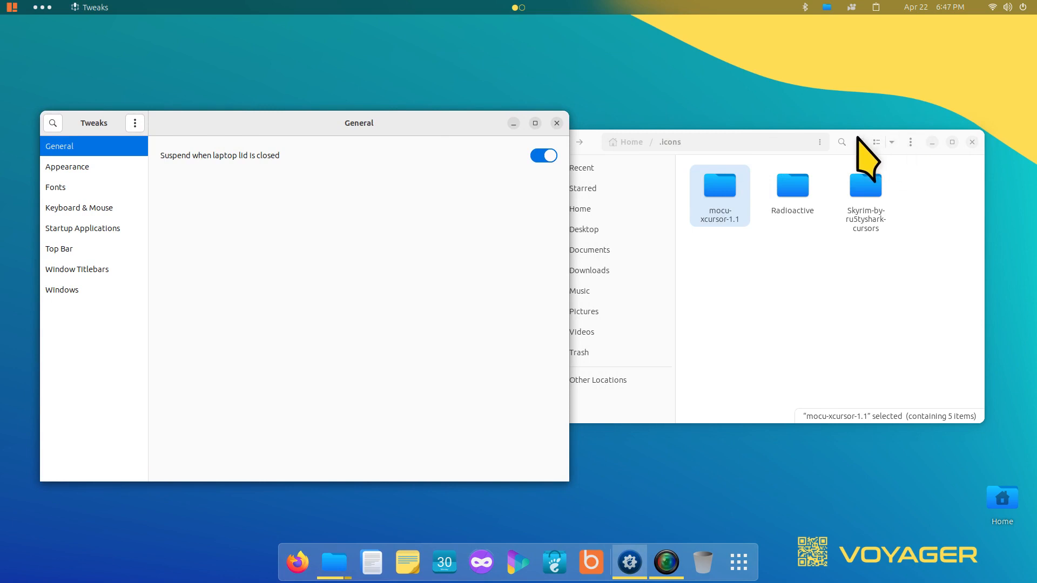
{"action": "left_click_drag", "start_coordinate": [857, 139], "coordinate": [884, 127]}
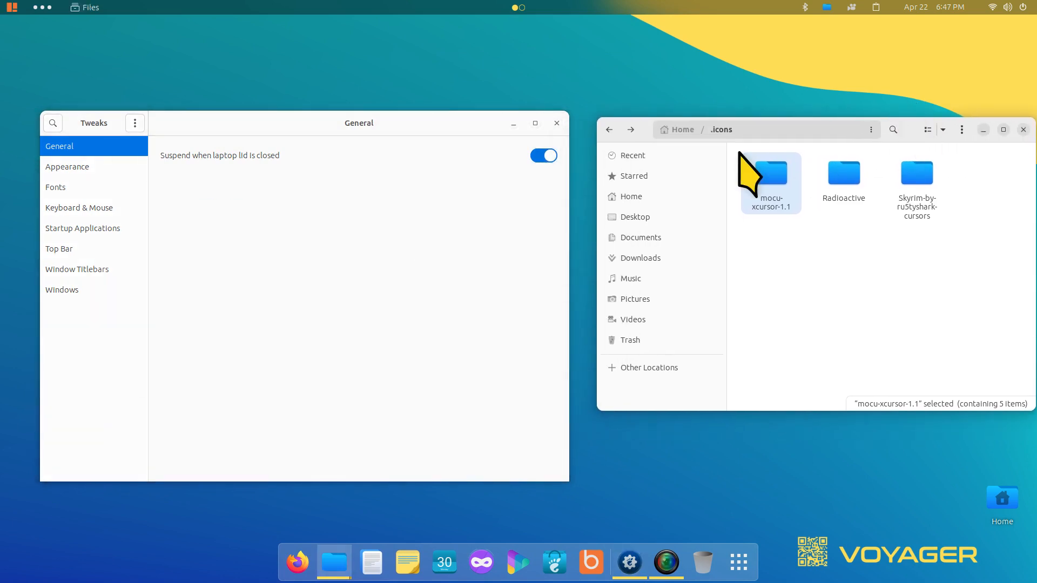
- Set the cursor theme to Skyrim-by-ru5tyshark-cursors in the appearance settings, and look through the available cursor themes for the Mocu ones
{"action": "left_click", "coordinate": [81, 166]}
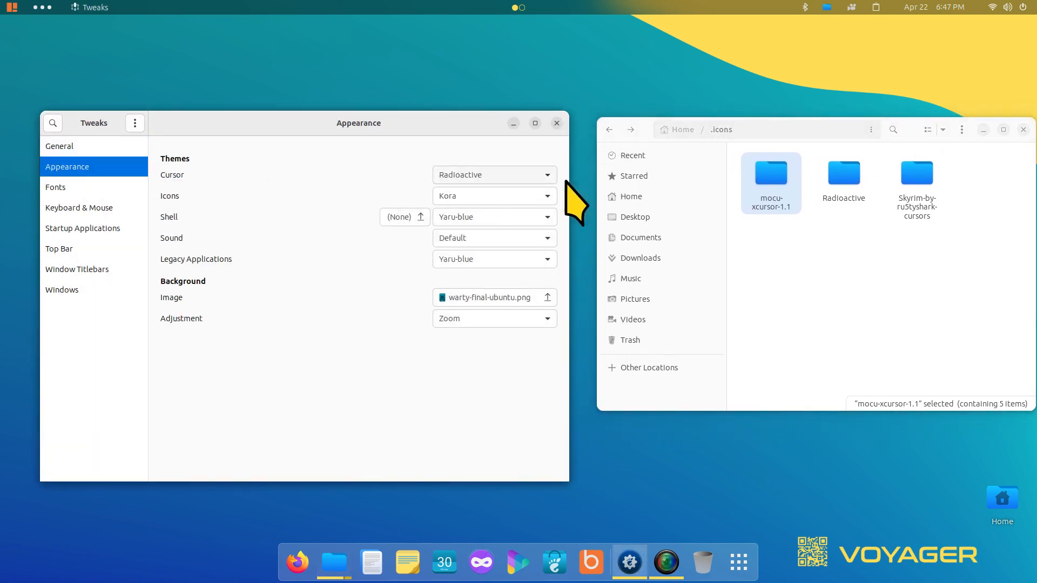
{"action": "left_click", "coordinate": [545, 176]}
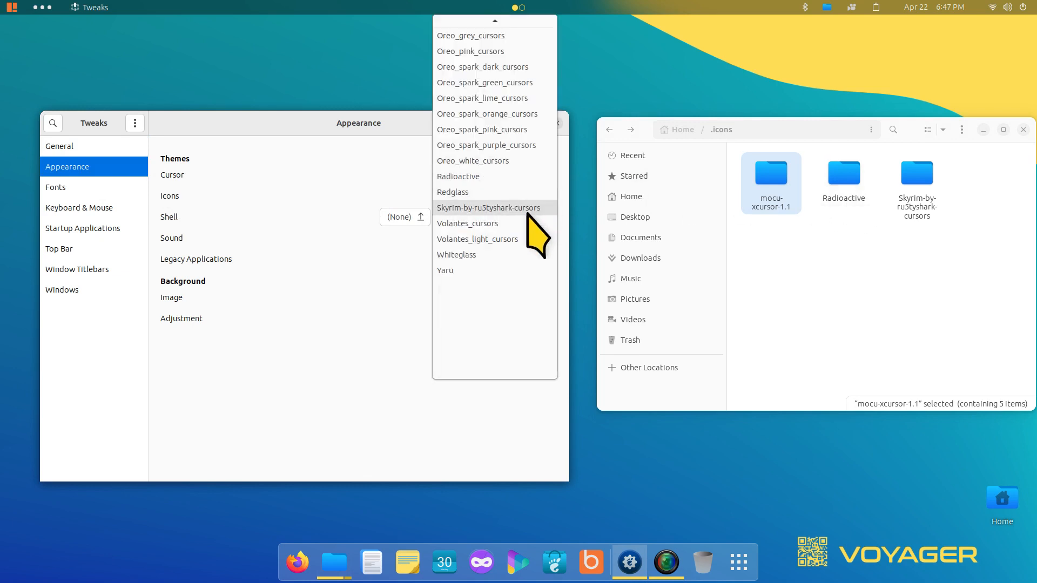
{"action": "left_click", "coordinate": [532, 206]}
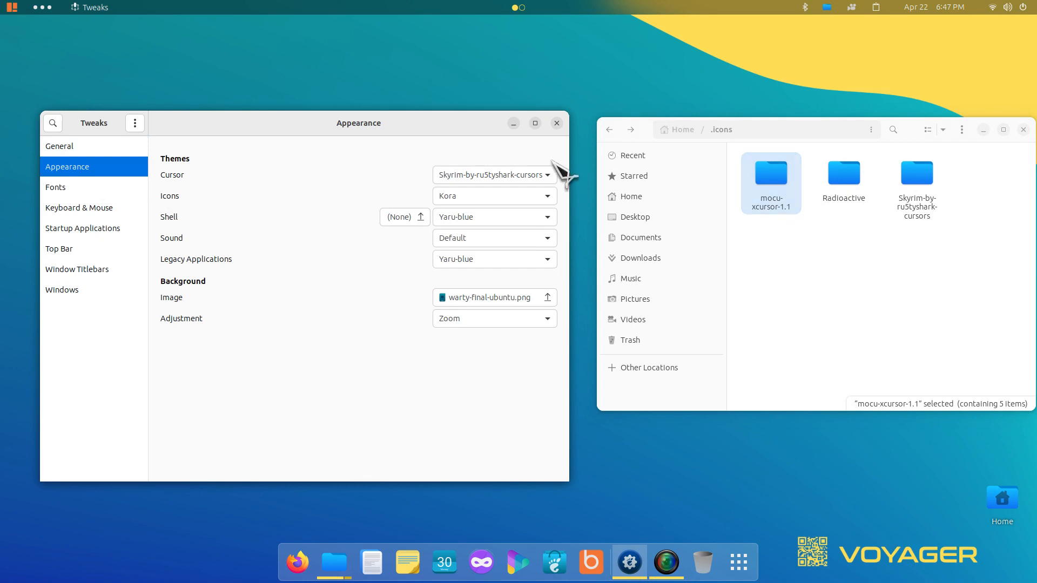
{"action": "left_click", "coordinate": [505, 179]}
{"action": "mouse_move", "coordinate": [495, 22]}
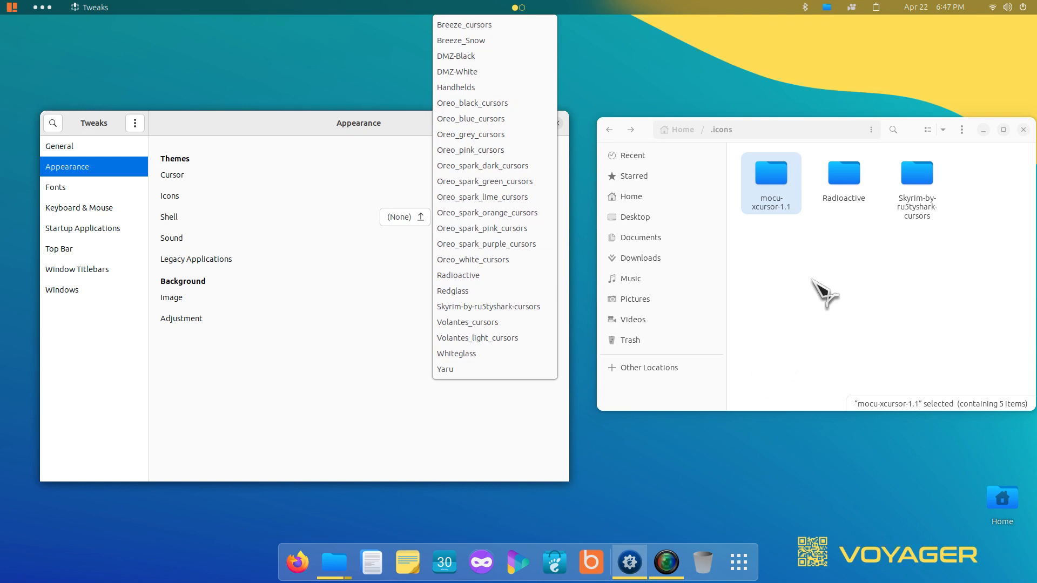
{"action": "left_click", "coordinate": [830, 302]}
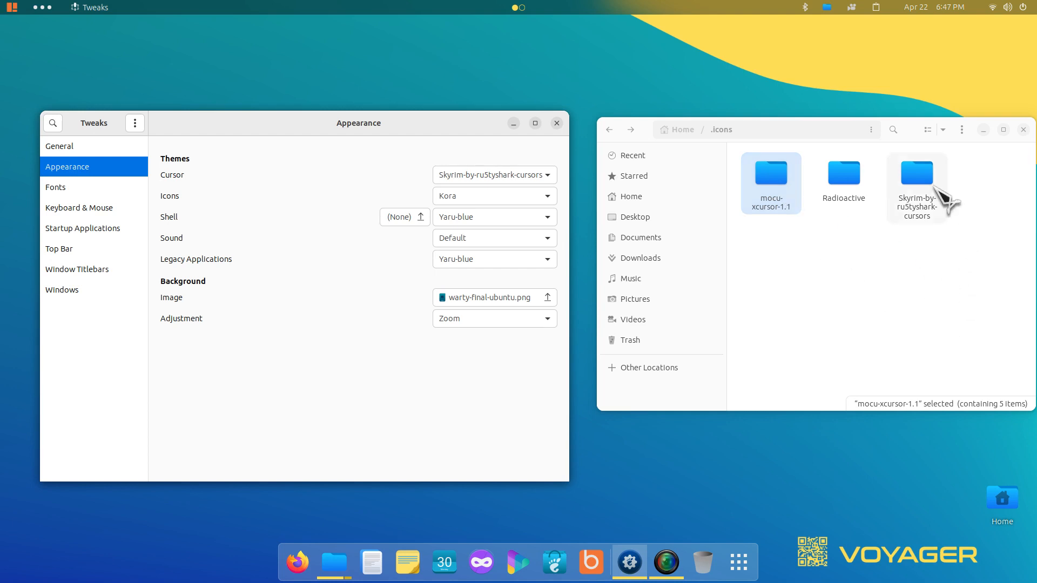
- Inspect the Radioactive and Skyrim-by-ru5tyshark-cursors folders in .icons, checking each for its index.theme file
{"action": "left_click", "coordinate": [845, 172]}
{"action": "double_click", "coordinate": [846, 173]}
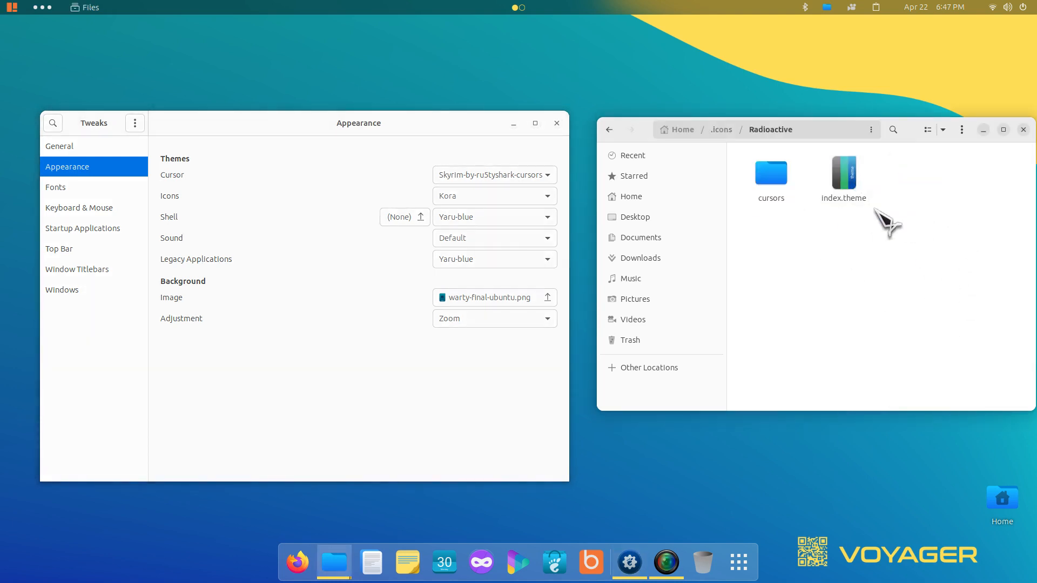
{"action": "left_click", "coordinate": [852, 184]}
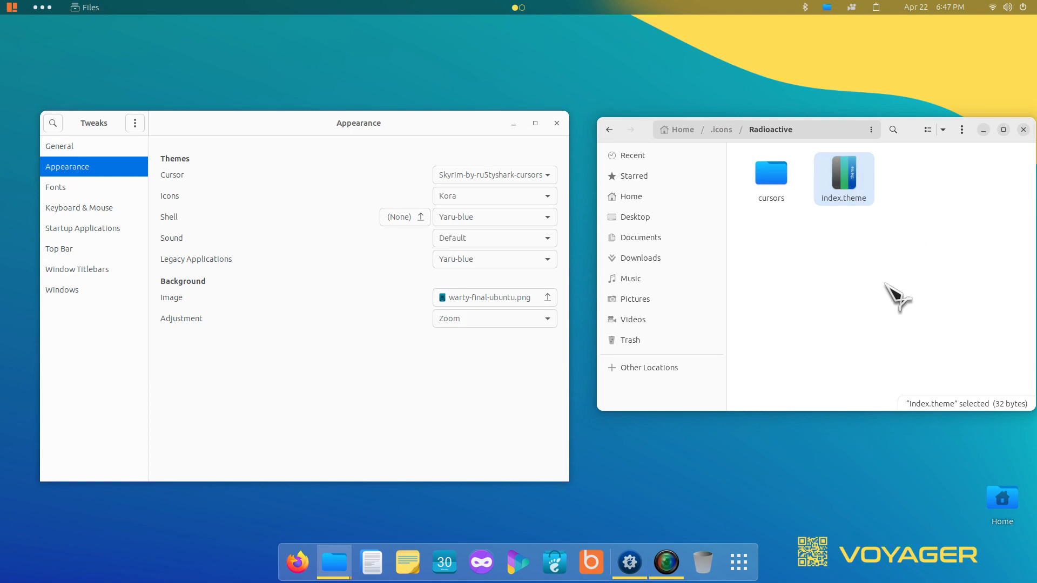
{"action": "left_click", "coordinate": [609, 130]}
{"action": "double_click", "coordinate": [932, 174]}
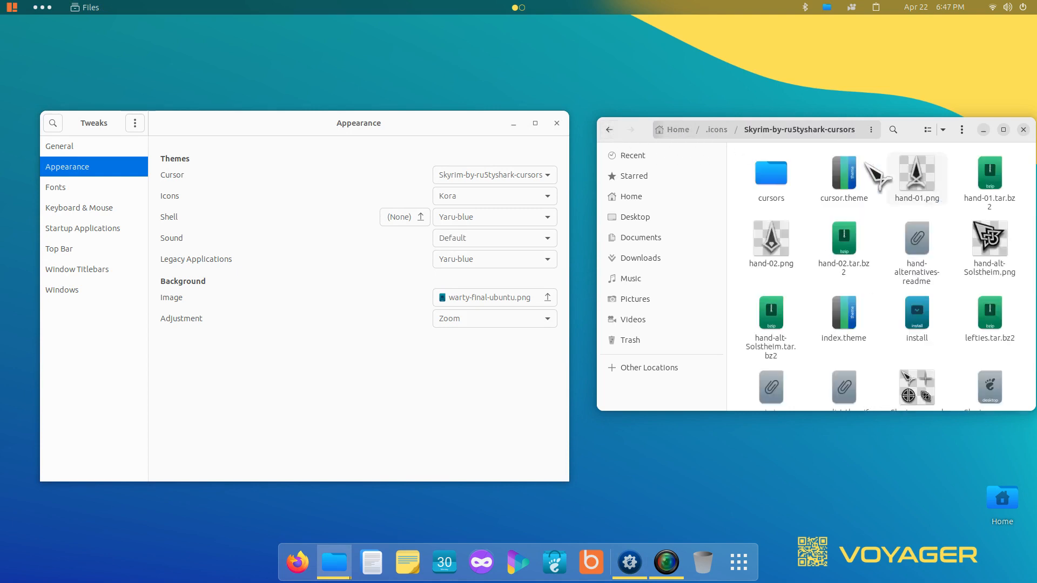
{"action": "left_click", "coordinate": [834, 319]}
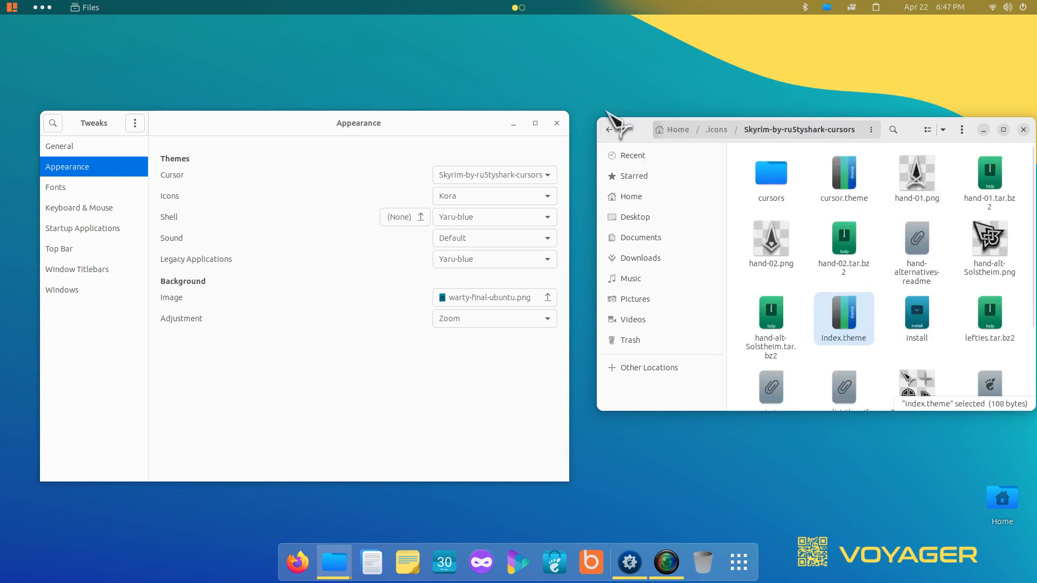
- Examine the mocu-xcursor-1.1 folder in .icons, including its Mocu-Black-Left and Mocu-Black-Right subfolders, for the cursors folder and index.theme
{"action": "left_click", "coordinate": [609, 129]}
{"action": "double_click", "coordinate": [758, 165]}
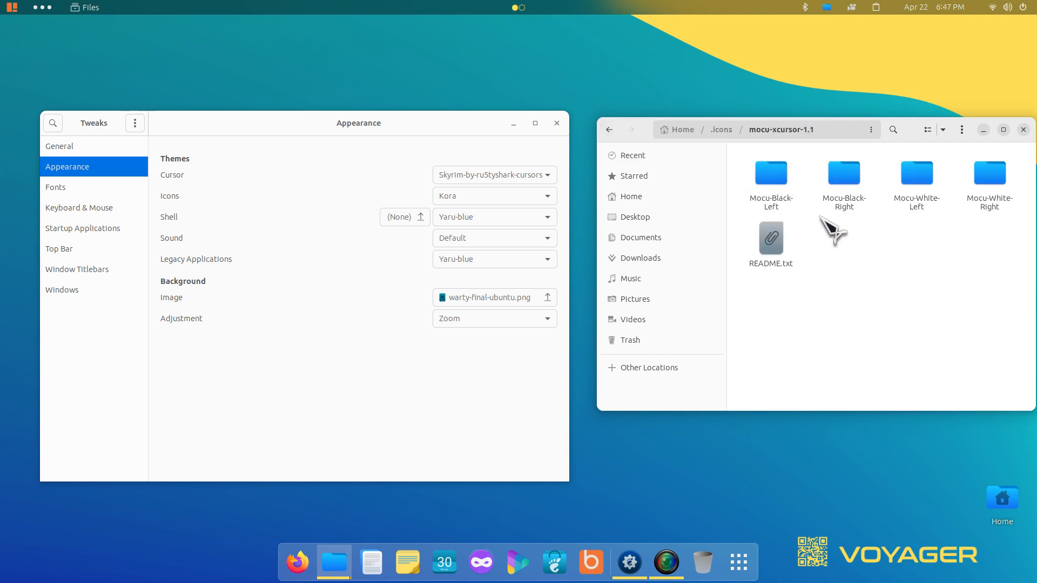
{"action": "double_click", "coordinate": [771, 174]}
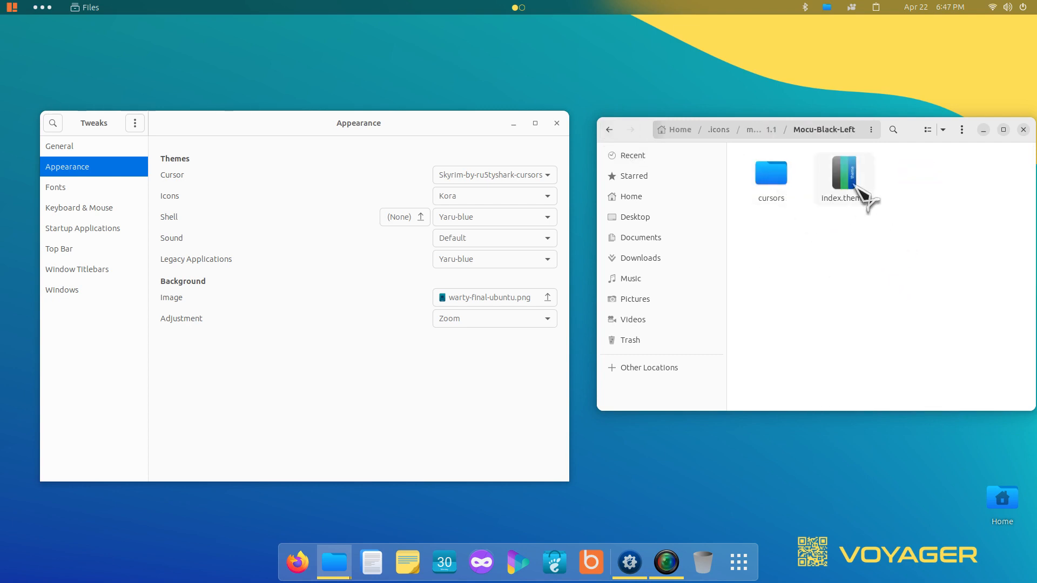
{"action": "left_click", "coordinate": [609, 129]}
{"action": "double_click", "coordinate": [859, 194]}
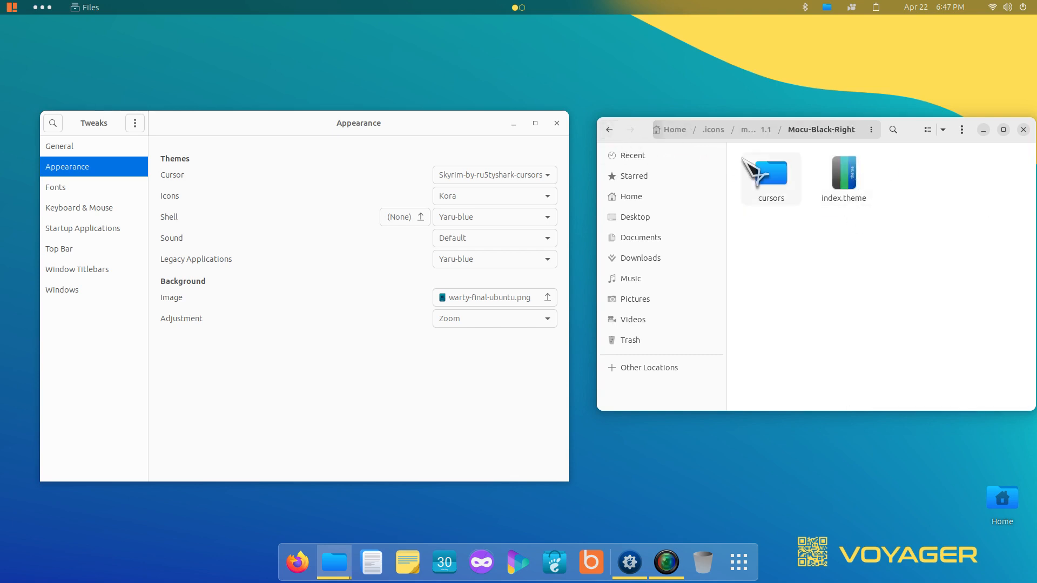
{"action": "left_click", "coordinate": [609, 129]}
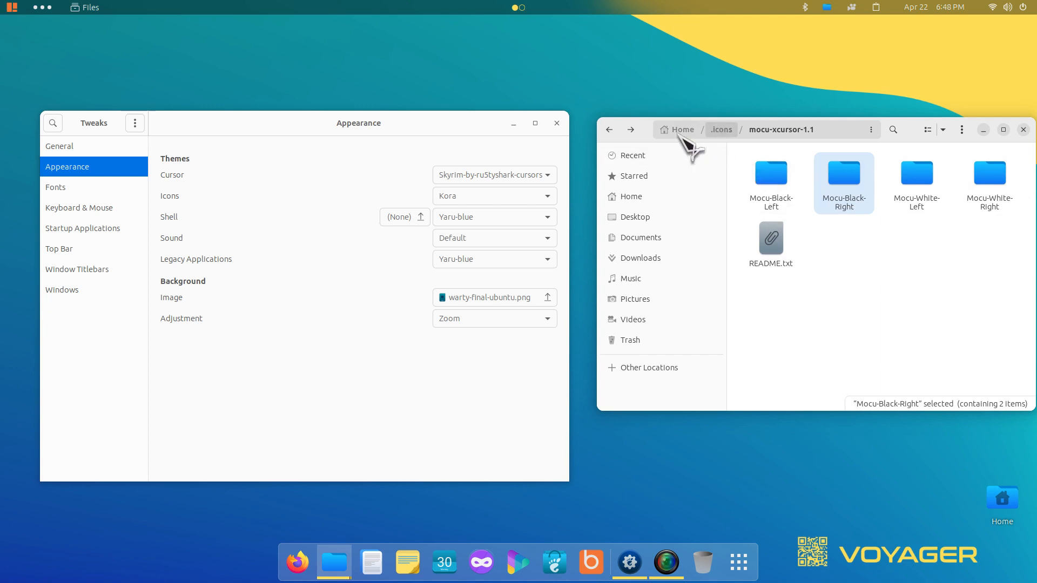
- Close Tweaks and delete the mocu-xcursor-1.1 folder from .icons
{"action": "left_click", "coordinate": [557, 124]}
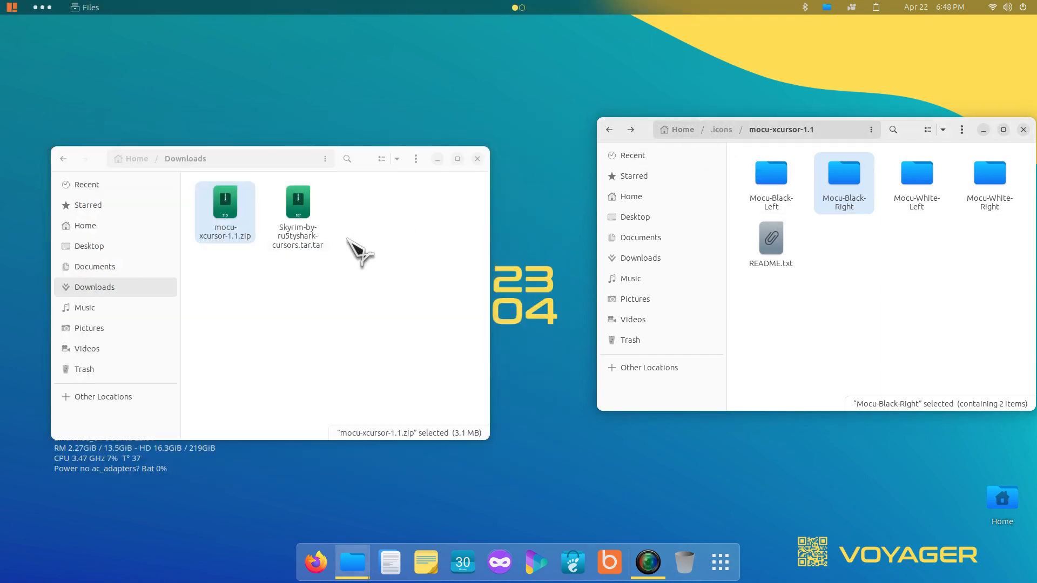
{"action": "left_click", "coordinate": [721, 130]}
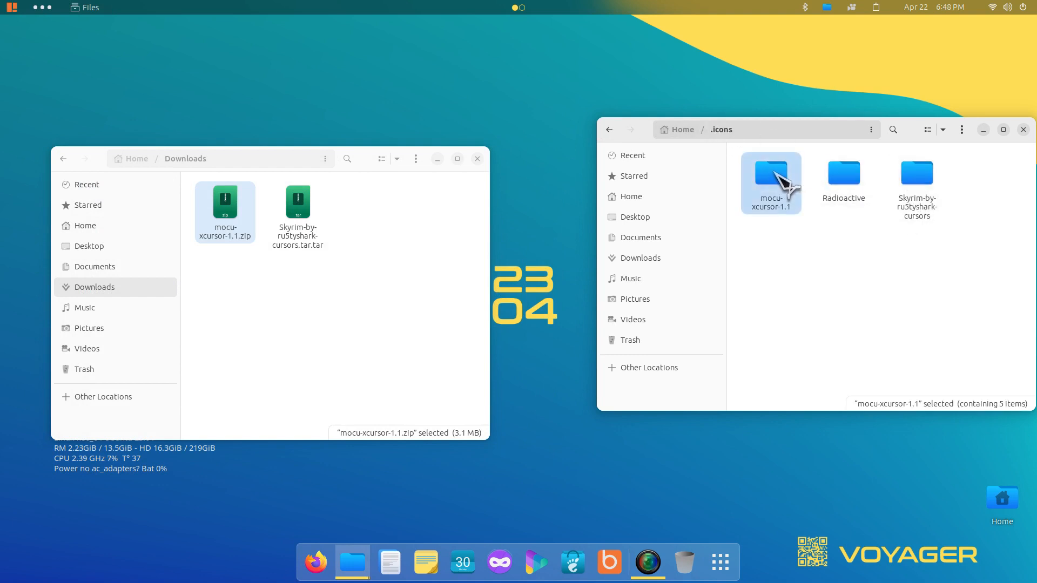
{"action": "key", "text": "Delete"}
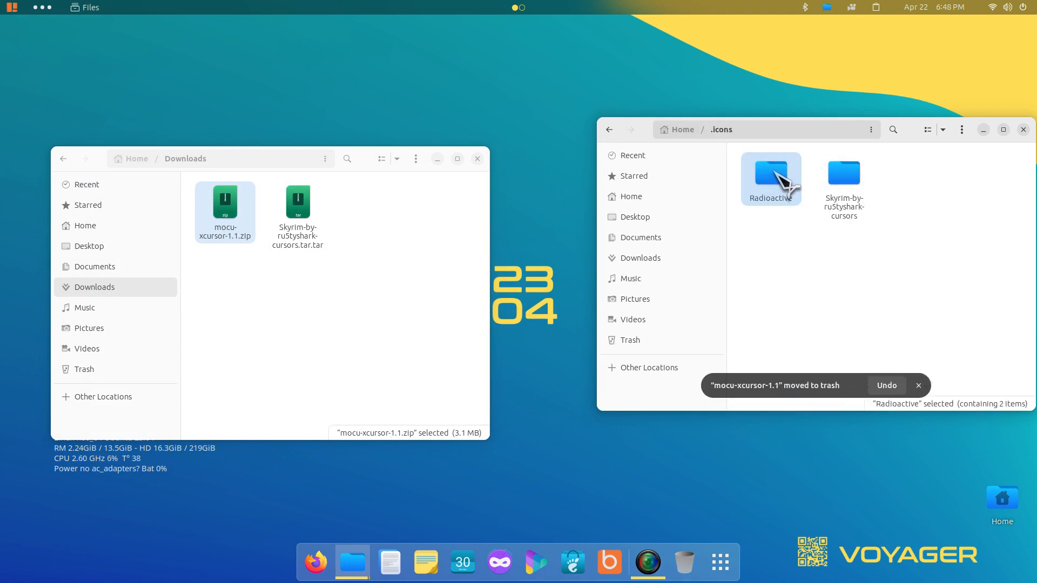
- Extract mocu-xcursor-1.1.zip in Downloads again, open the extracted folder, and check the contents of Mocu-Black-Left
{"action": "right_click", "coordinate": [227, 213]}
{"action": "left_click", "coordinate": [265, 238]}
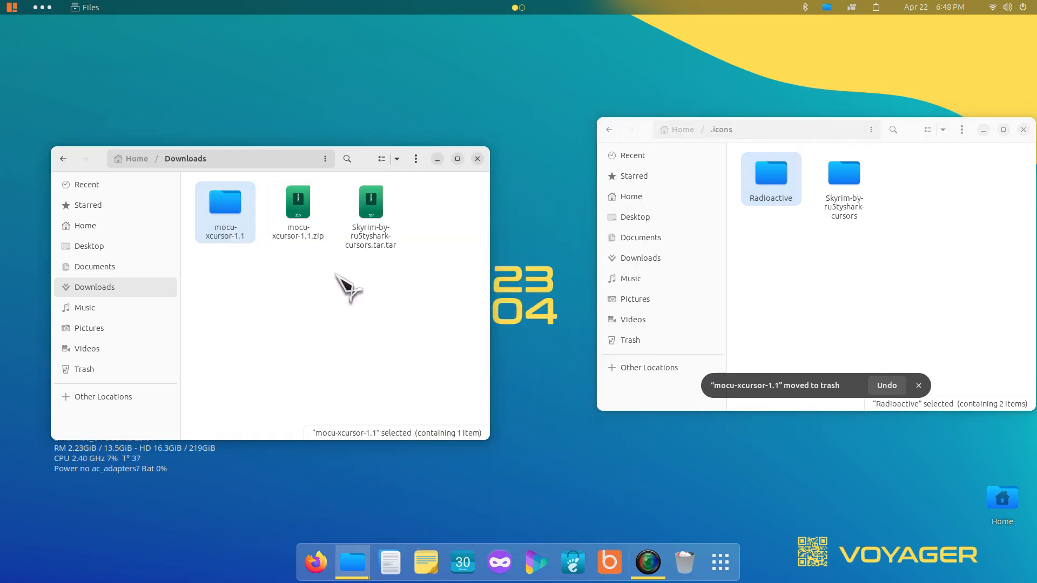
{"action": "double_click", "coordinate": [231, 200]}
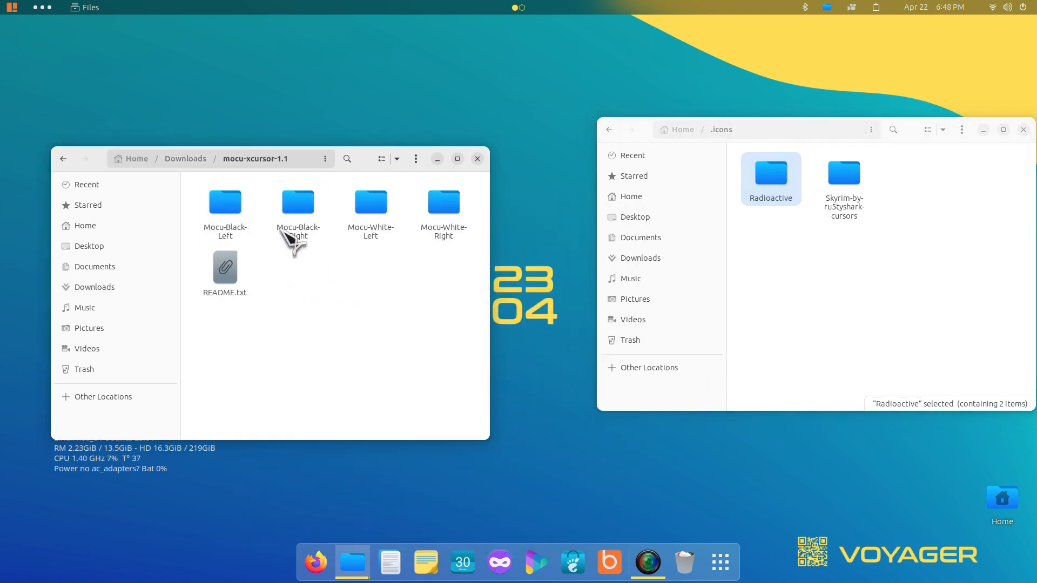
{"action": "double_click", "coordinate": [224, 213]}
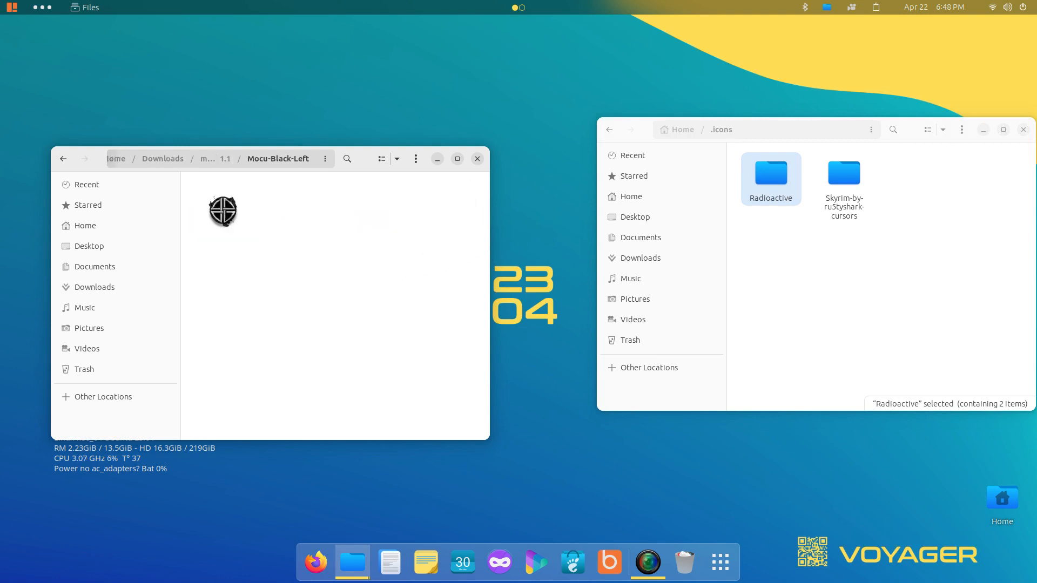
{"action": "left_click", "coordinate": [63, 158]}
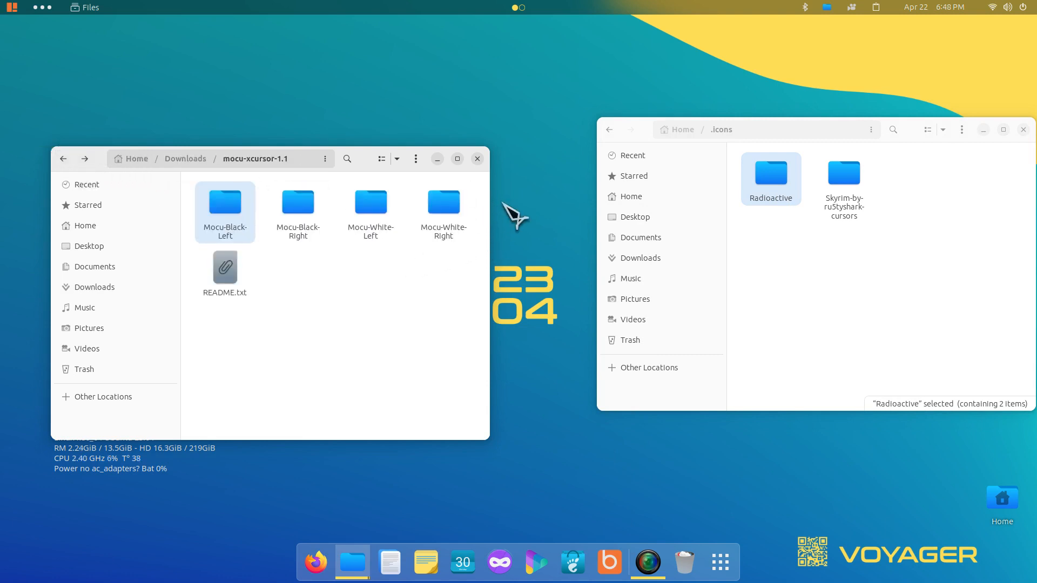
- Move the four Mocu-Black and Mocu-White cursor folders from mocu-xcursor-1.1 directly into .icons, leaving out README.txt
{"action": "left_click", "coordinate": [470, 186]}
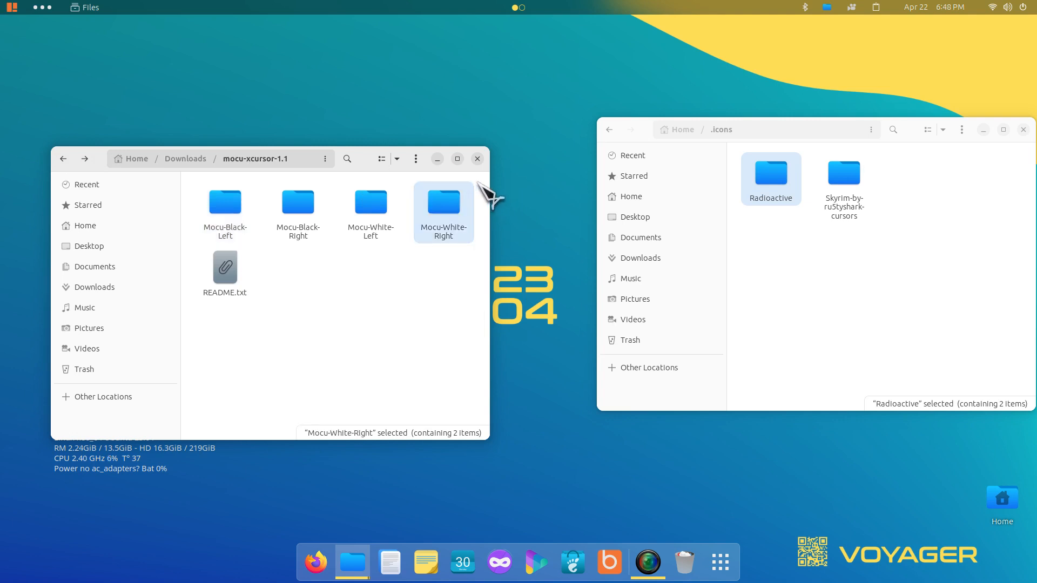
{"action": "left_click_drag", "start_coordinate": [485, 184], "coordinate": [240, 235]}
{"action": "left_click_drag", "start_coordinate": [298, 203], "coordinate": [864, 265]}
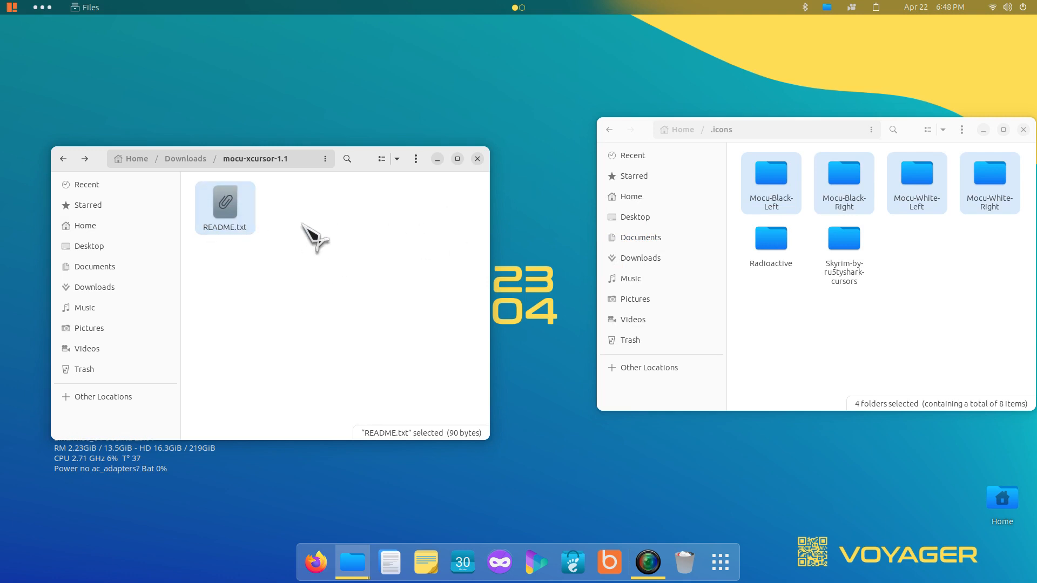
{"action": "left_click", "coordinate": [981, 305]}
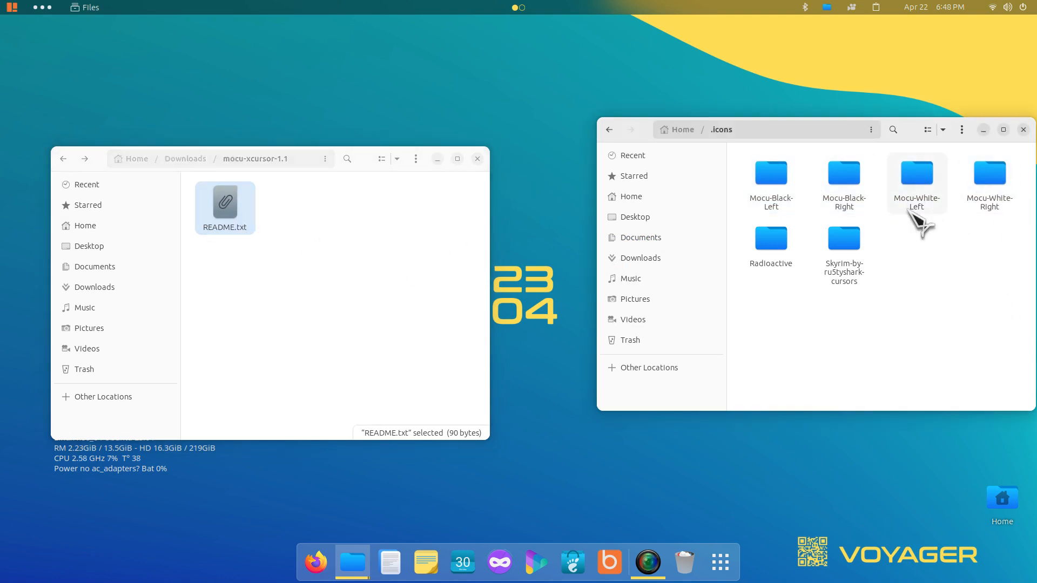
- Open Tweaks from the app launcher, move its window clear of the .icons folder, and set the cursor theme to Radioactive
{"action": "left_click", "coordinate": [722, 559]}
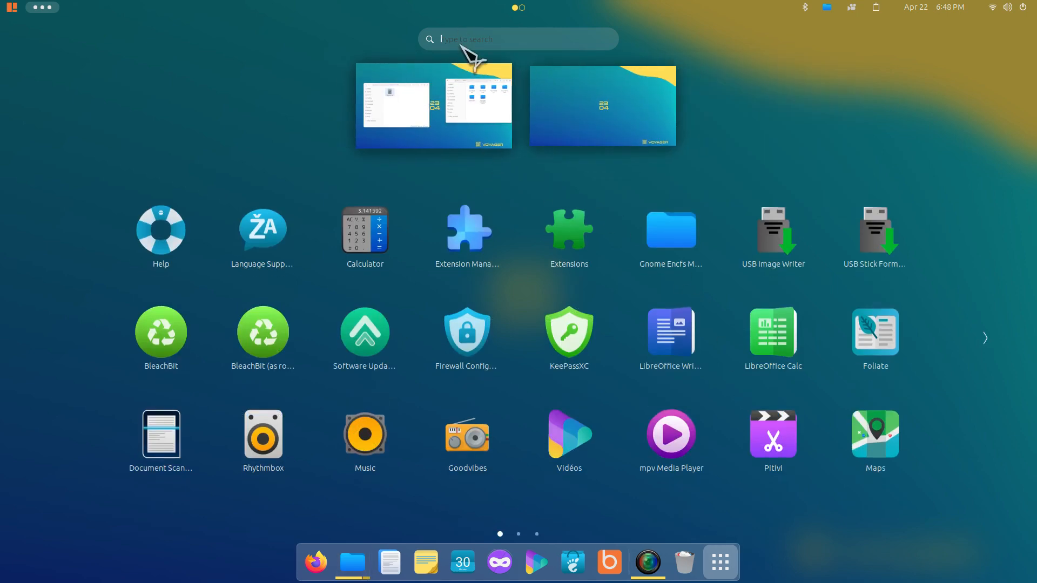
{"action": "type", "text": "tw"}
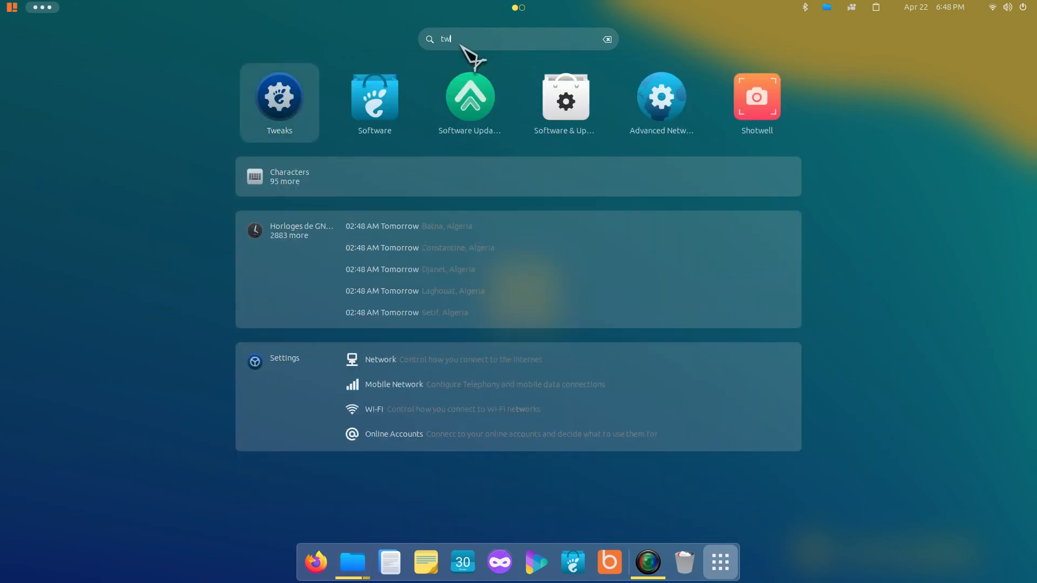
{"action": "left_click", "coordinate": [254, 108]}
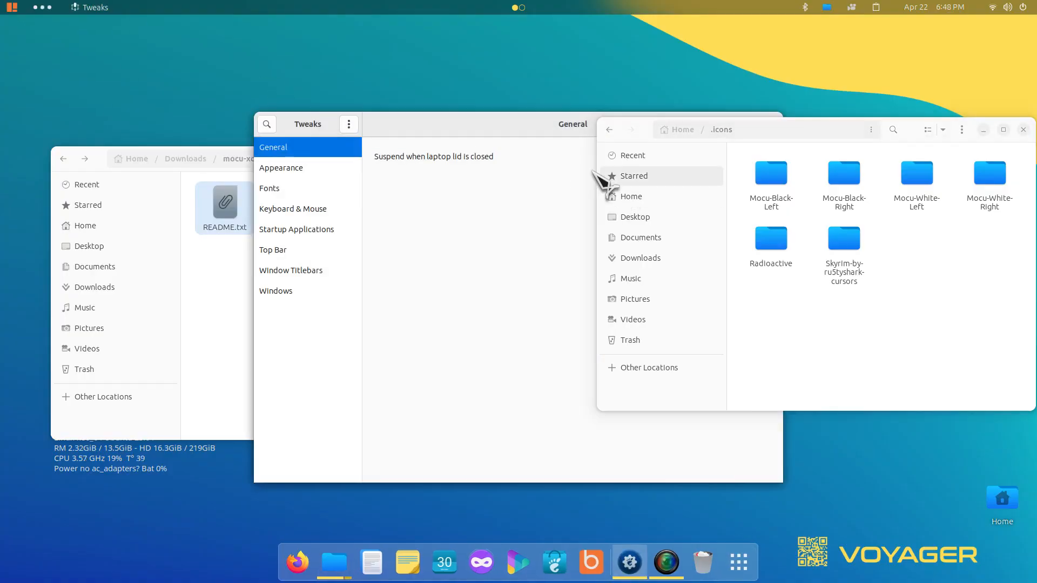
{"action": "left_click_drag", "start_coordinate": [541, 123], "coordinate": [368, 104]}
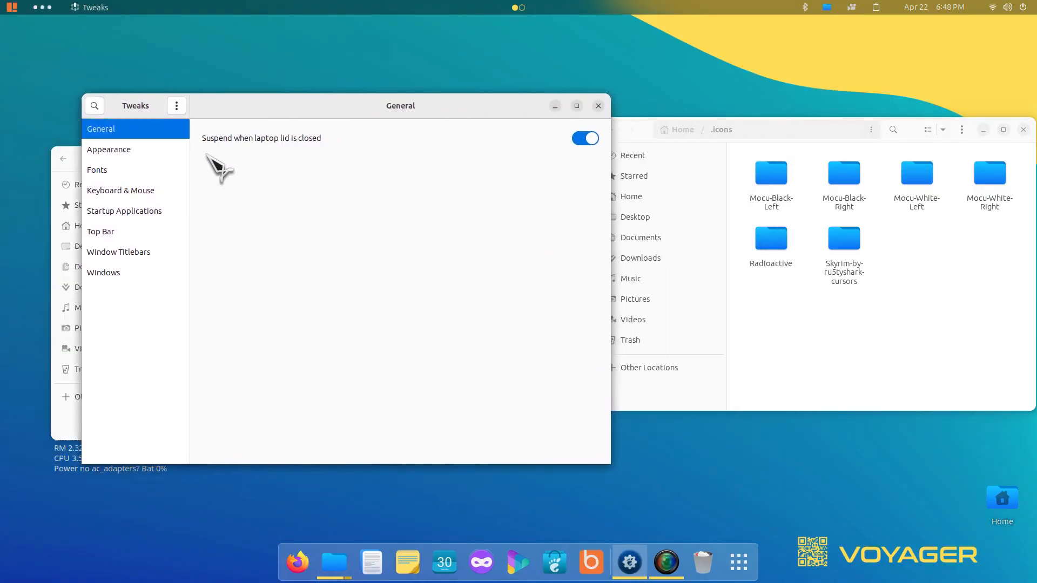
{"action": "left_click", "coordinate": [178, 150]}
{"action": "left_click", "coordinate": [537, 161]}
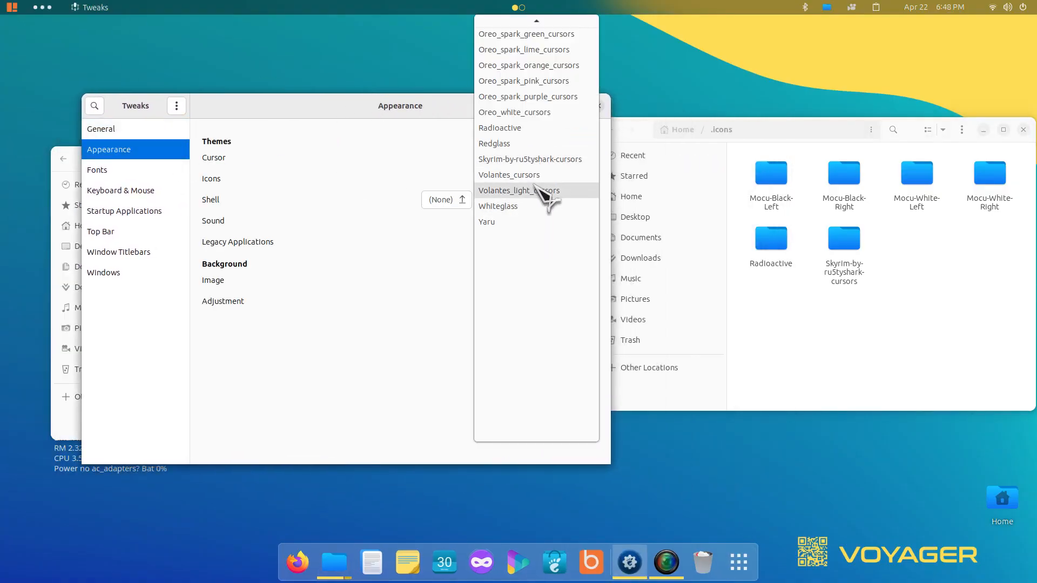
{"action": "left_click", "coordinate": [551, 131]}
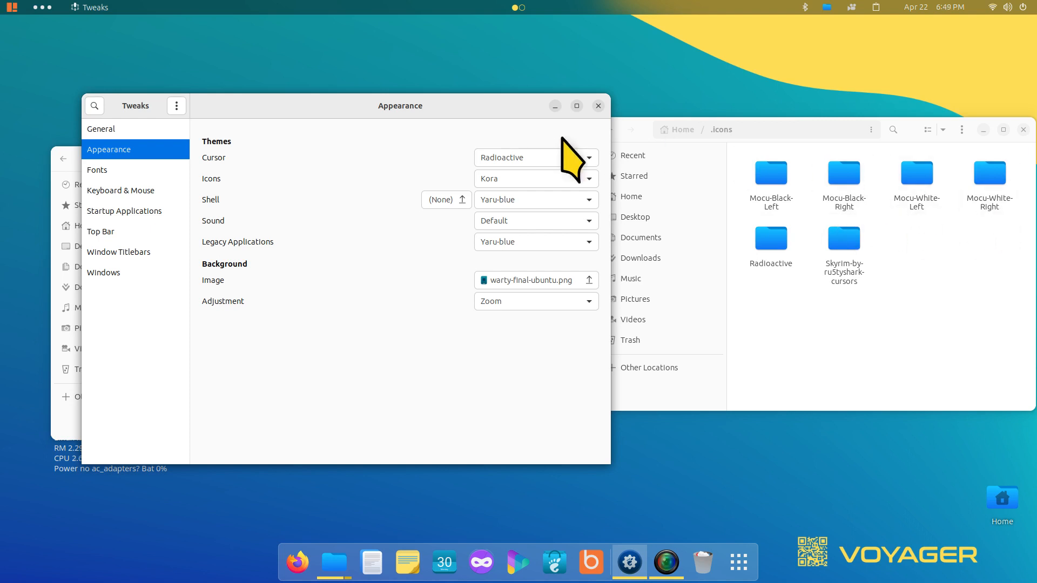
- Try the Mocu-Black-Left, Mocu-Black-Right, Mocu-White-Left and Mocu-White-Right cursor themes in turn, and switch back to Radioactive
{"action": "left_click", "coordinate": [531, 157]}
{"action": "mouse_move", "coordinate": [546, 22]}
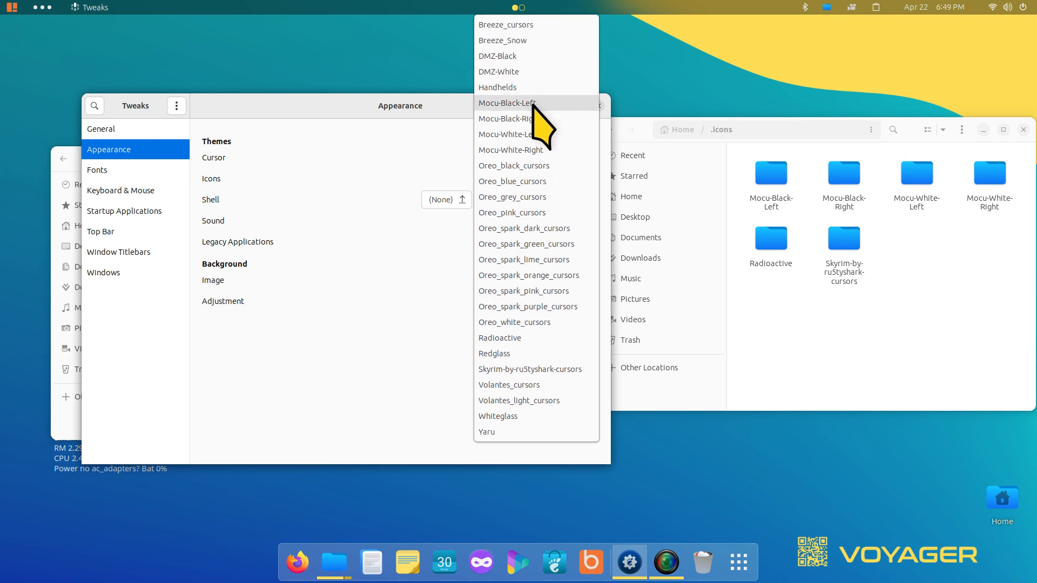
{"action": "left_click", "coordinate": [532, 103]}
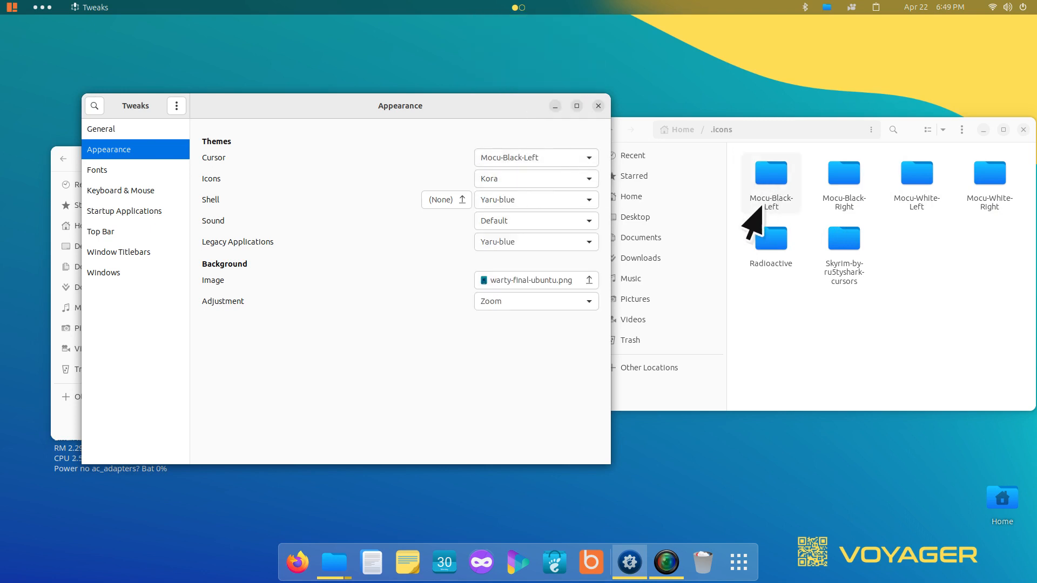
{"action": "left_click", "coordinate": [513, 158]}
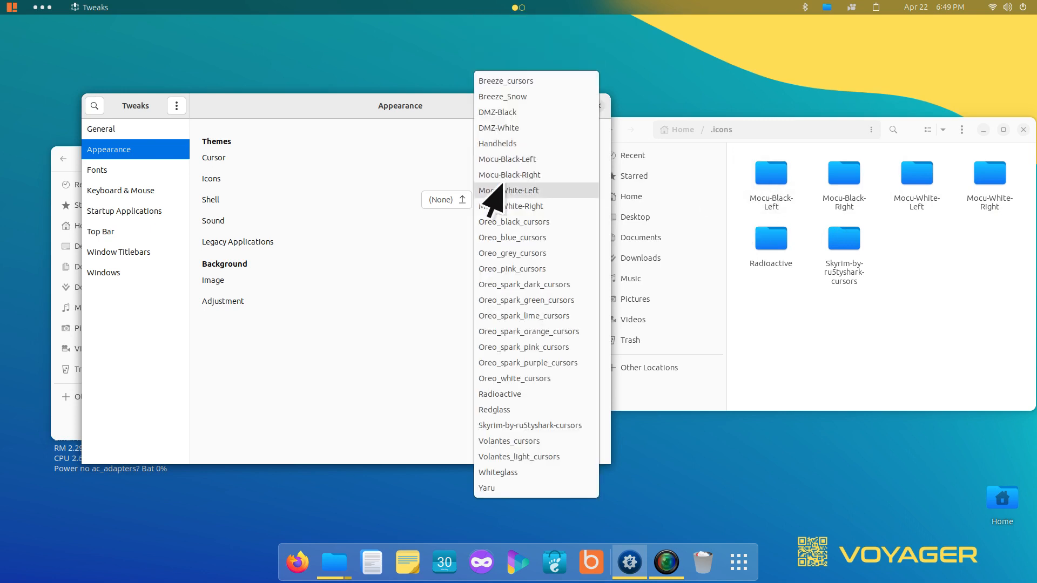
{"action": "left_click", "coordinate": [516, 172]}
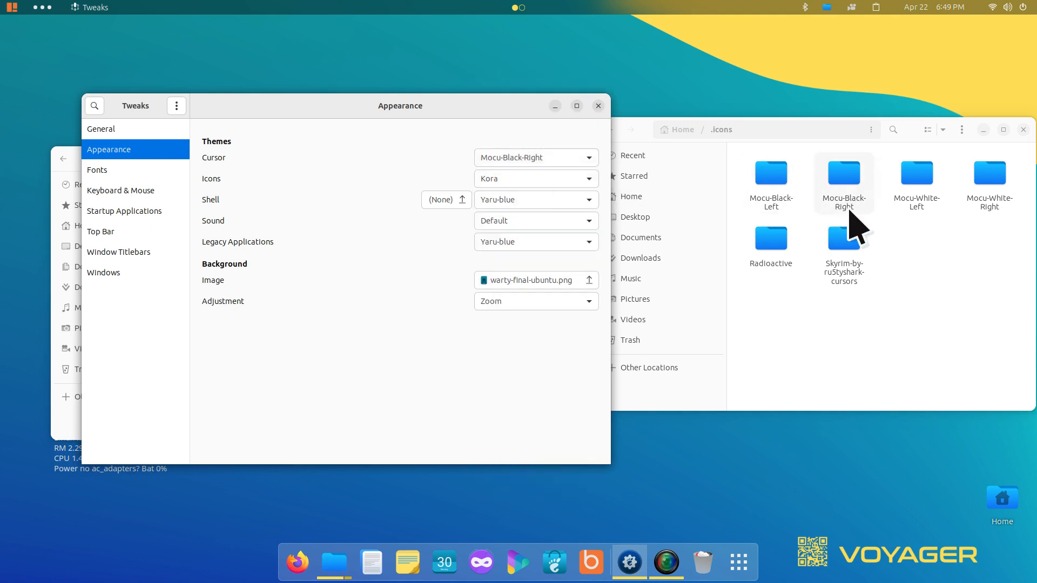
{"action": "left_click", "coordinate": [546, 157]}
{"action": "left_click", "coordinate": [484, 175]}
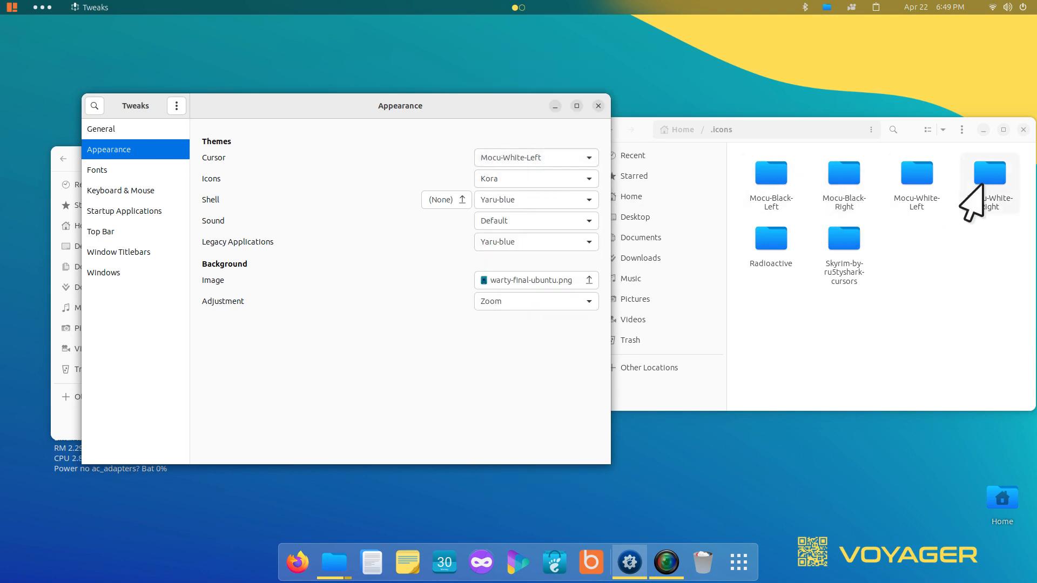
{"action": "left_click", "coordinate": [538, 157]}
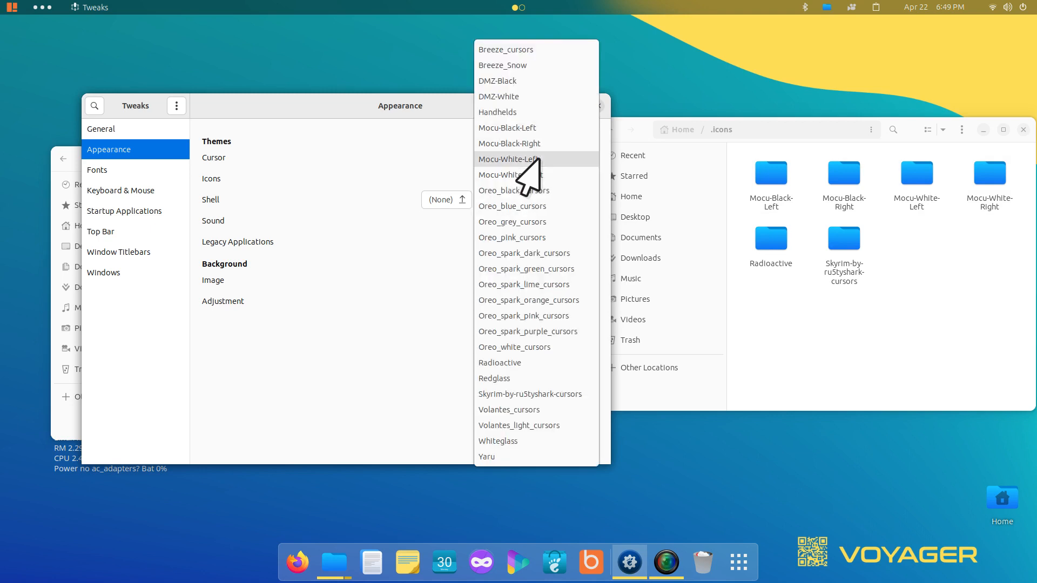
{"action": "left_click", "coordinate": [535, 176]}
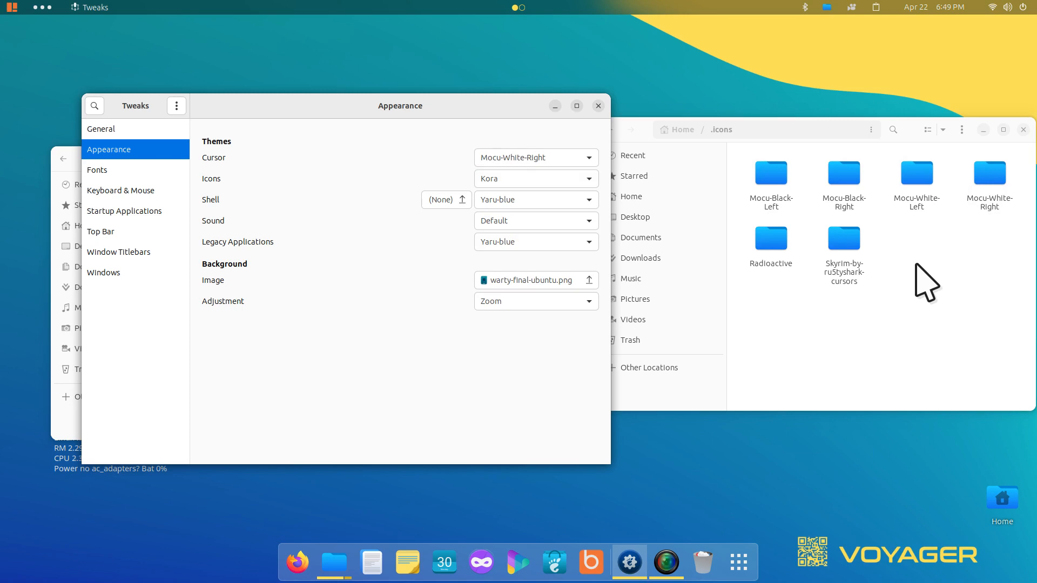
{"action": "left_click", "coordinate": [512, 158]}
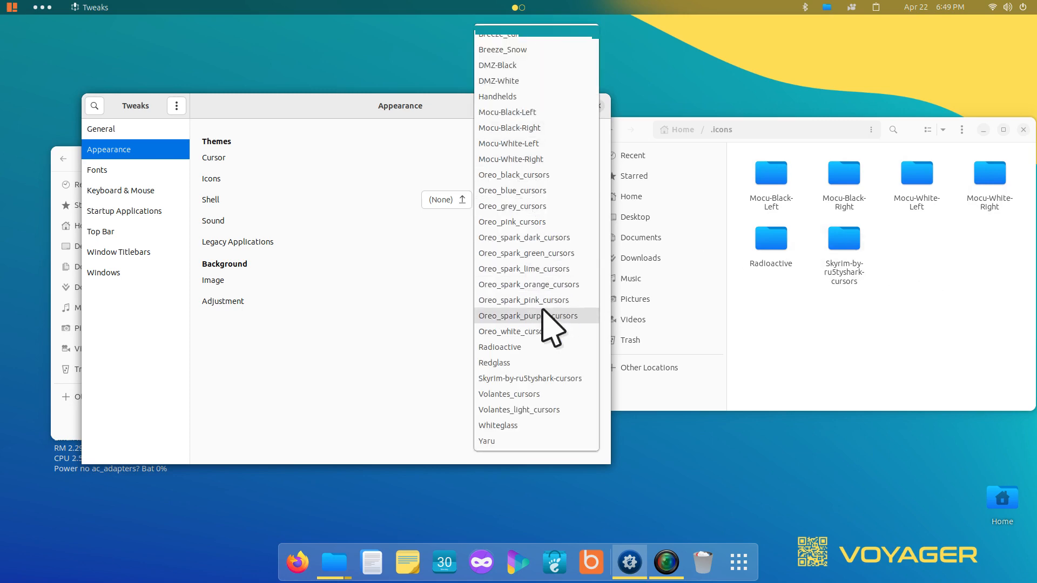
{"action": "left_click", "coordinate": [530, 347]}
- Empty the Trash permanently and return to the .icons folder
{"action": "left_click", "coordinate": [798, 332]}
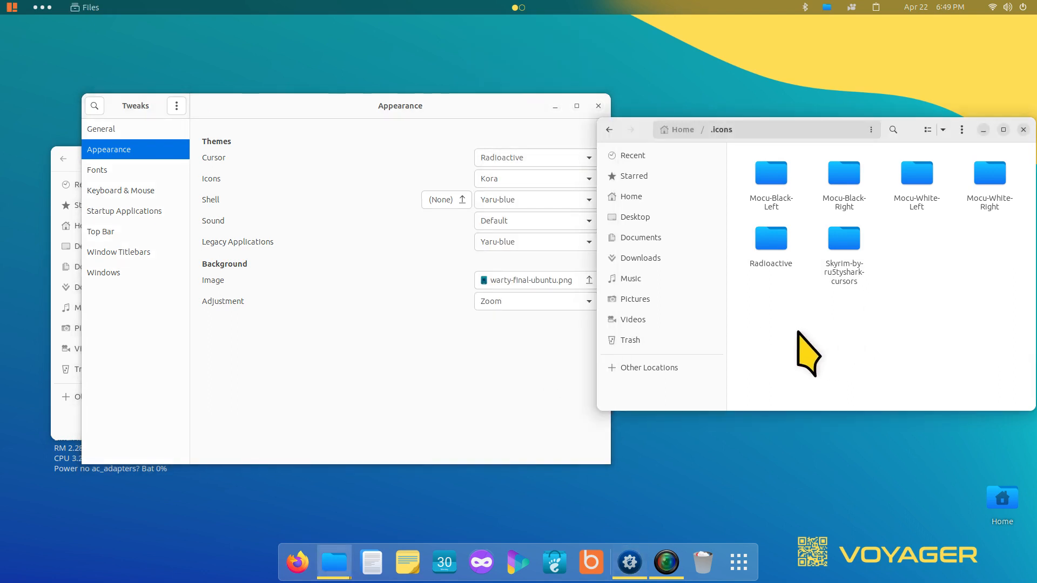
{"action": "left_click", "coordinate": [664, 341]}
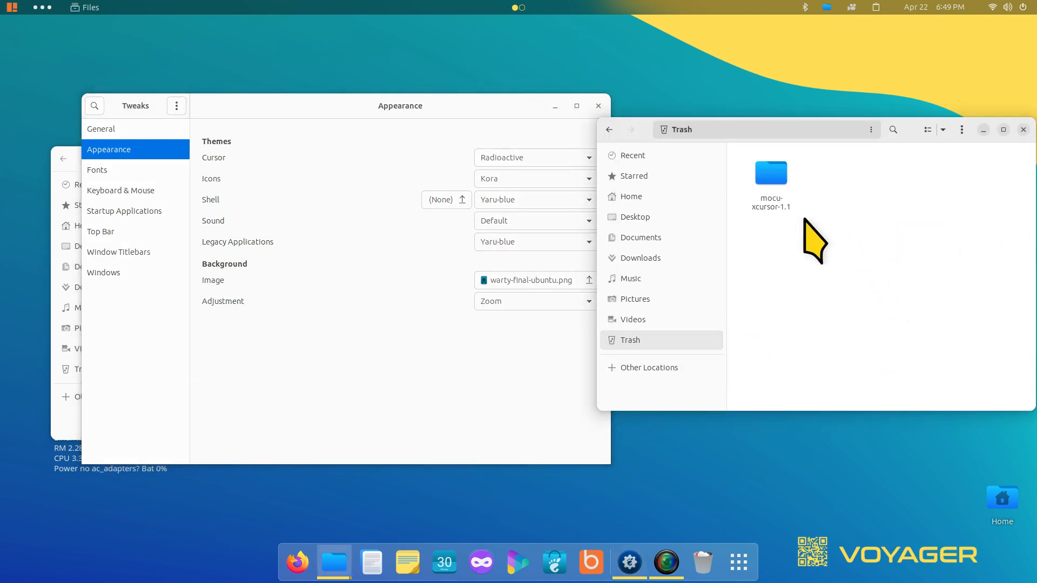
{"action": "right_click", "coordinate": [849, 218]}
{"action": "left_click", "coordinate": [914, 315]}
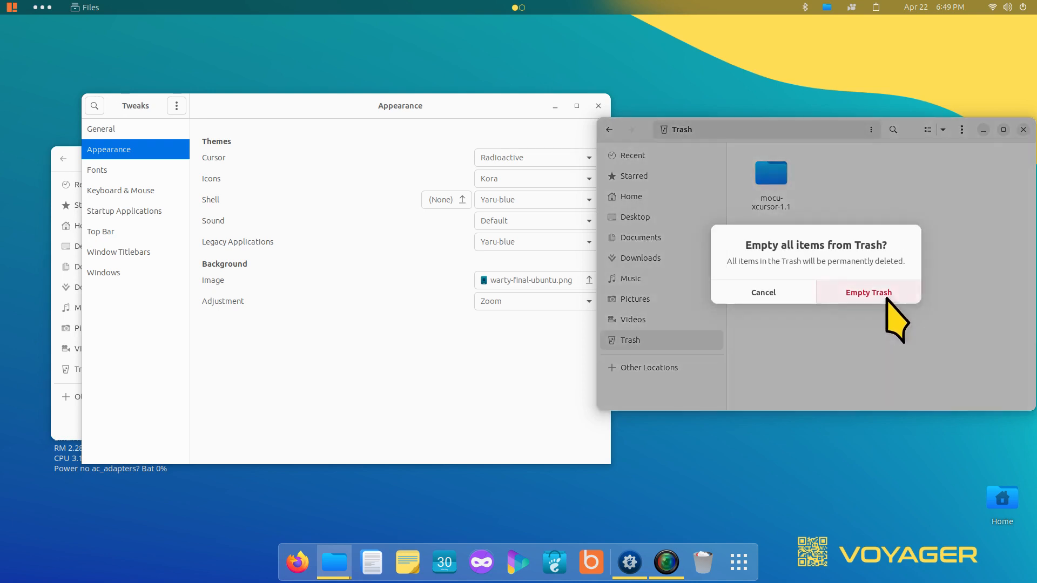
{"action": "left_click", "coordinate": [881, 296]}
{"action": "left_click", "coordinate": [610, 130]}
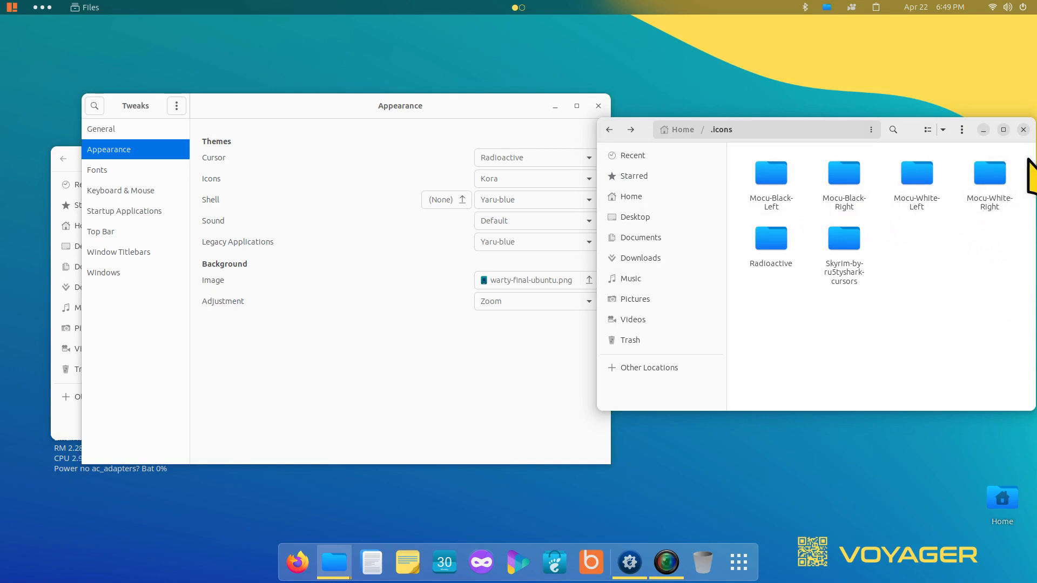
- Delete the four Mocu-Black and Mocu-White cursor folders from .icons and close Tweaks
{"action": "left_click_drag", "start_coordinate": [1029, 162], "coordinate": [786, 233]}
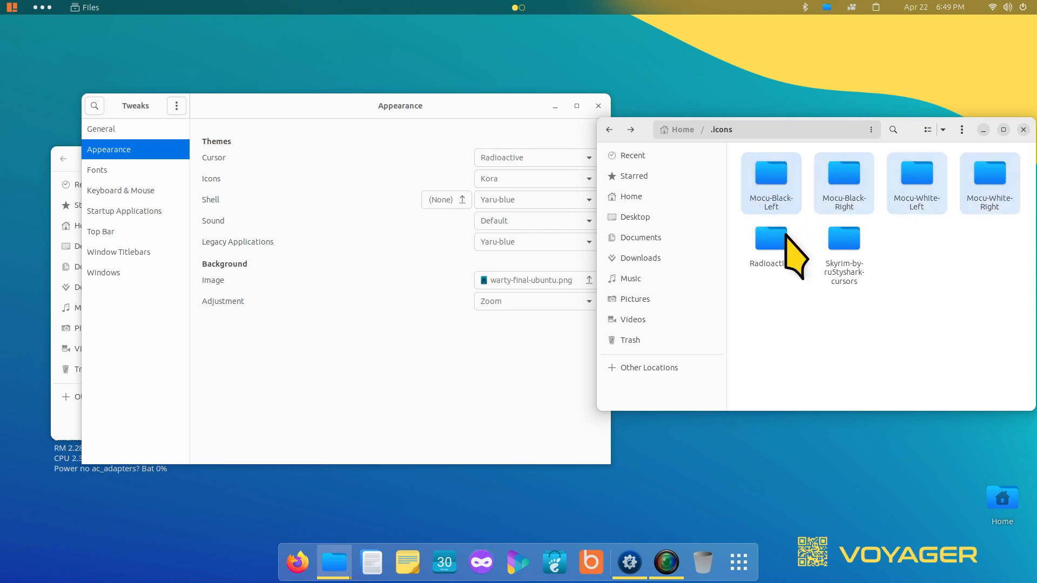
{"action": "key", "text": "Delete"}
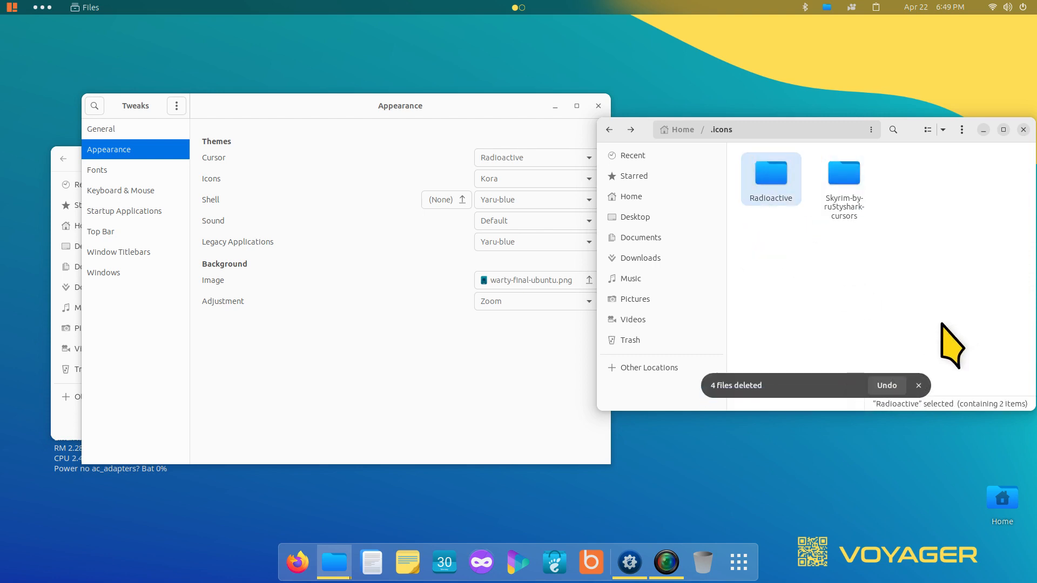
{"action": "left_click", "coordinate": [527, 398]}
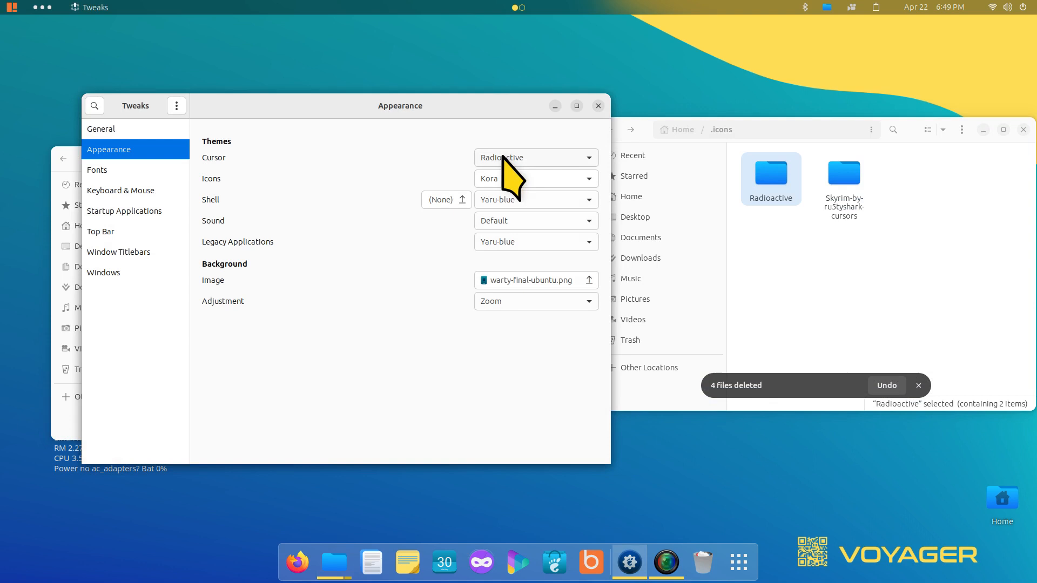
{"action": "left_click", "coordinate": [598, 105]}
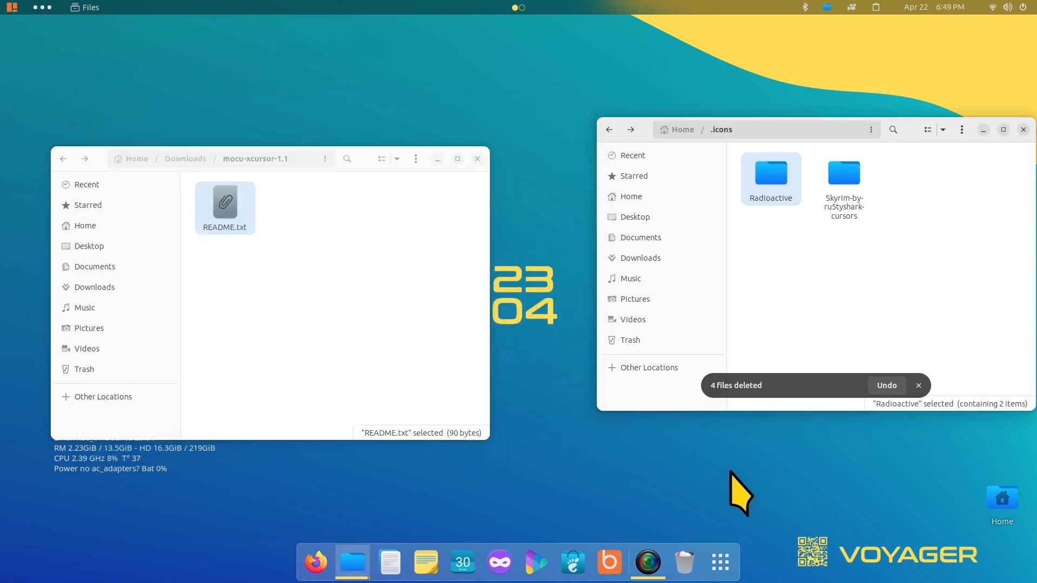
- Reopen Tweaks and check the list of cursor themes under Appearance for Mocu entries, keeping Radioactive selected
{"action": "left_click", "coordinate": [720, 561]}
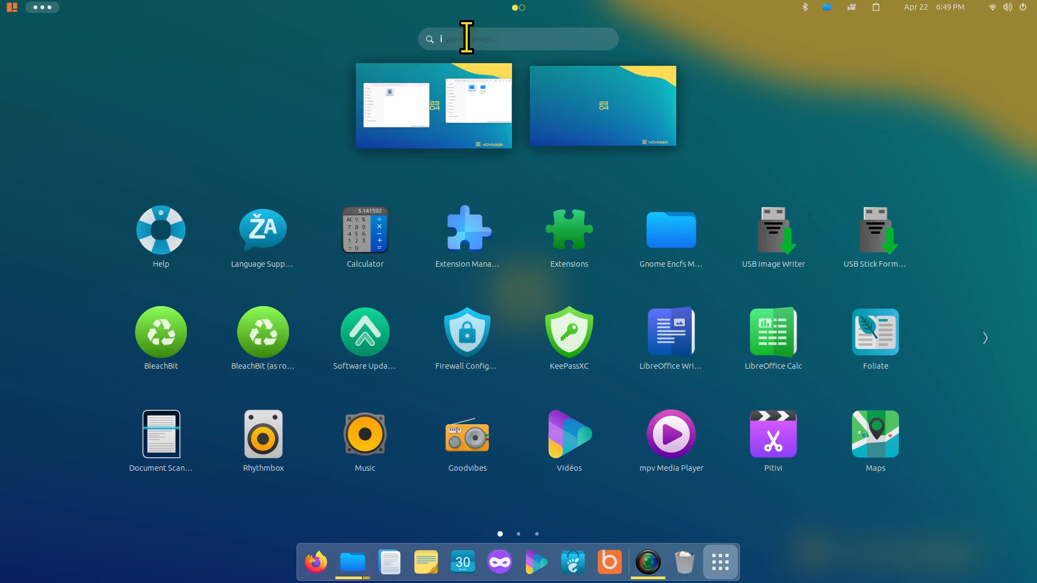
{"action": "type", "text": "tw"}
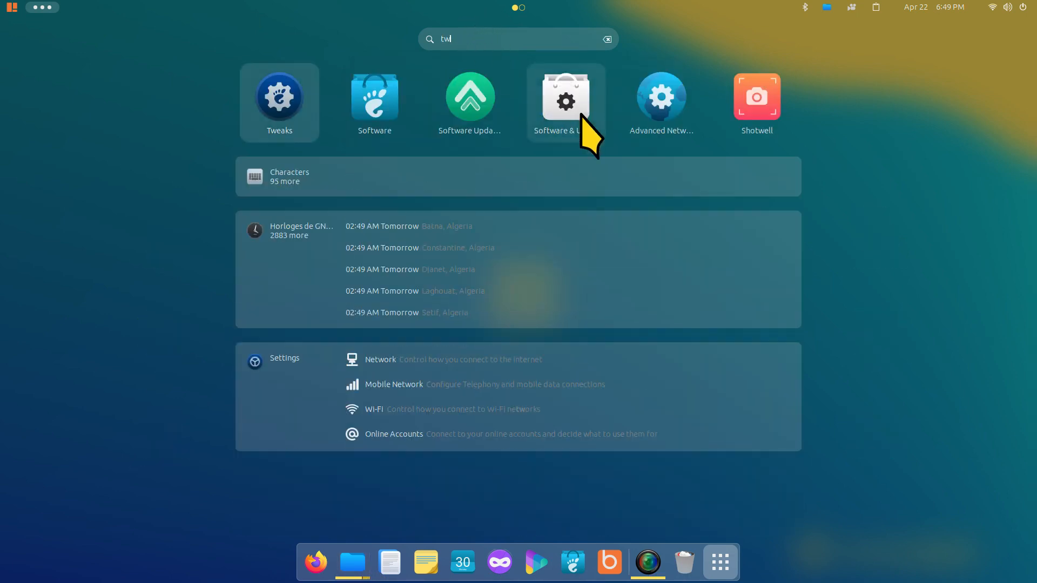
{"action": "left_click", "coordinate": [290, 104]}
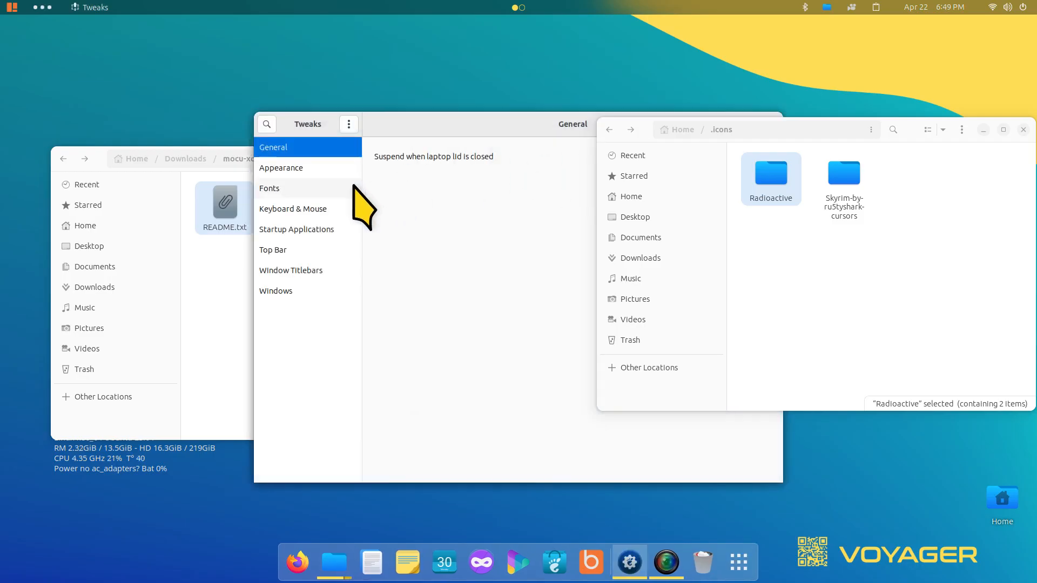
{"action": "left_click", "coordinate": [341, 167]}
{"action": "left_click_drag", "start_coordinate": [546, 130], "coordinate": [404, 133]}
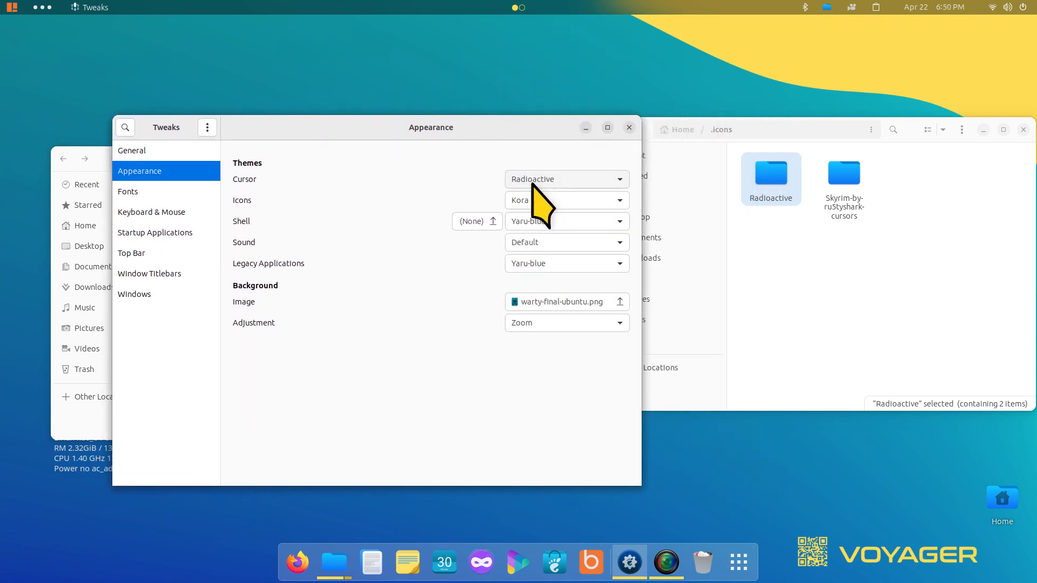
{"action": "left_click", "coordinate": [533, 184]}
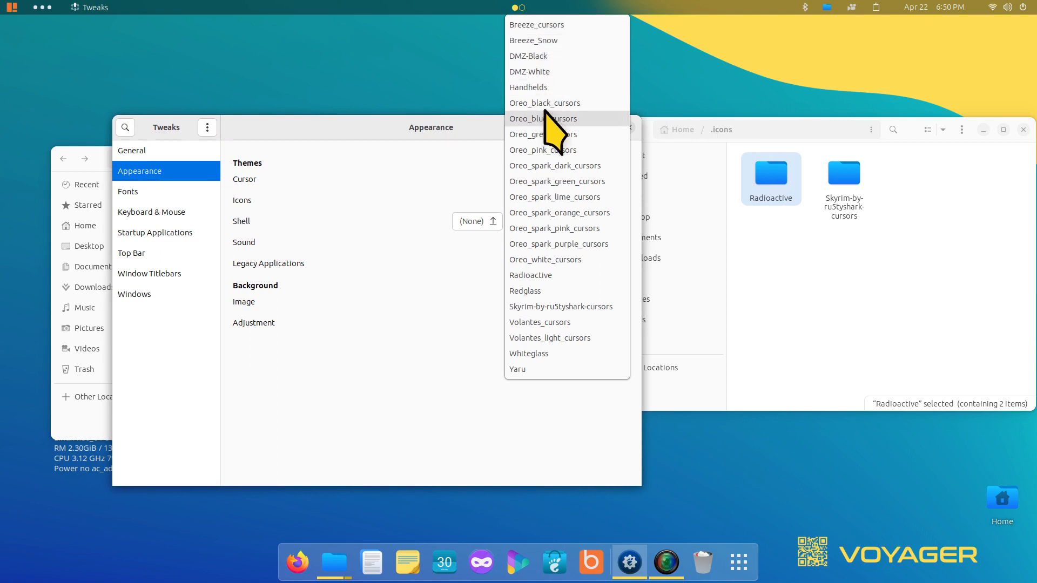
{"action": "left_click", "coordinate": [834, 313]}
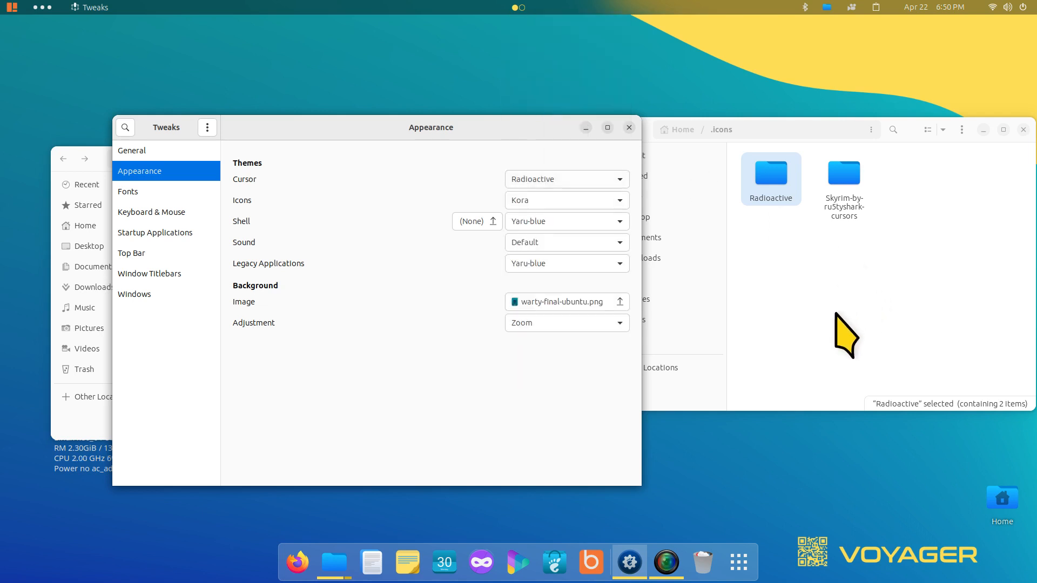
- Restore the four Mocu-Black and Mocu-White cursor folders from the Trash
{"action": "left_click", "coordinate": [857, 304]}
{"action": "left_click", "coordinate": [637, 340]}
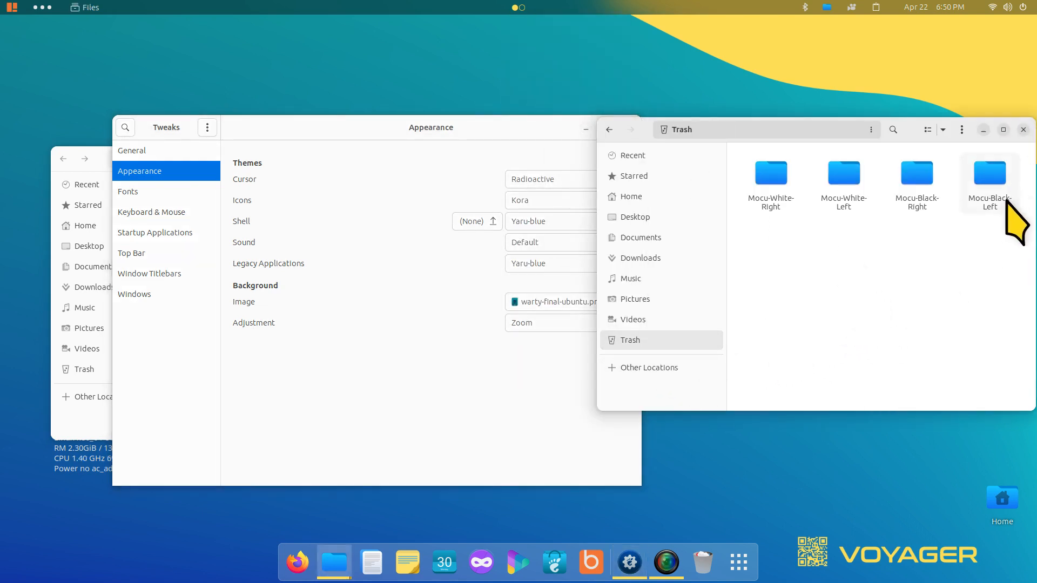
{"action": "left_click_drag", "start_coordinate": [1025, 156], "coordinate": [760, 250]}
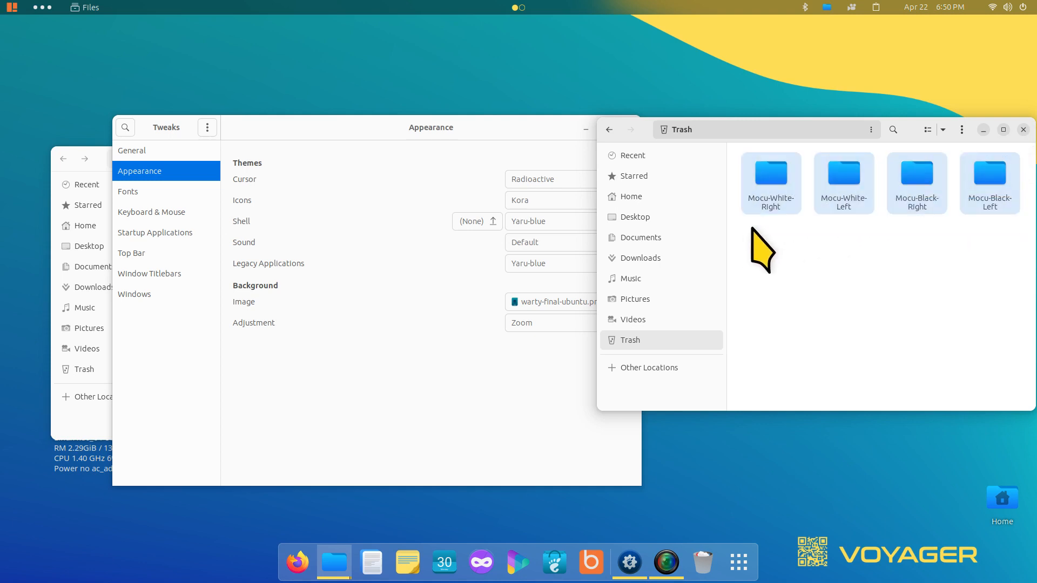
{"action": "right_click", "coordinate": [776, 196]}
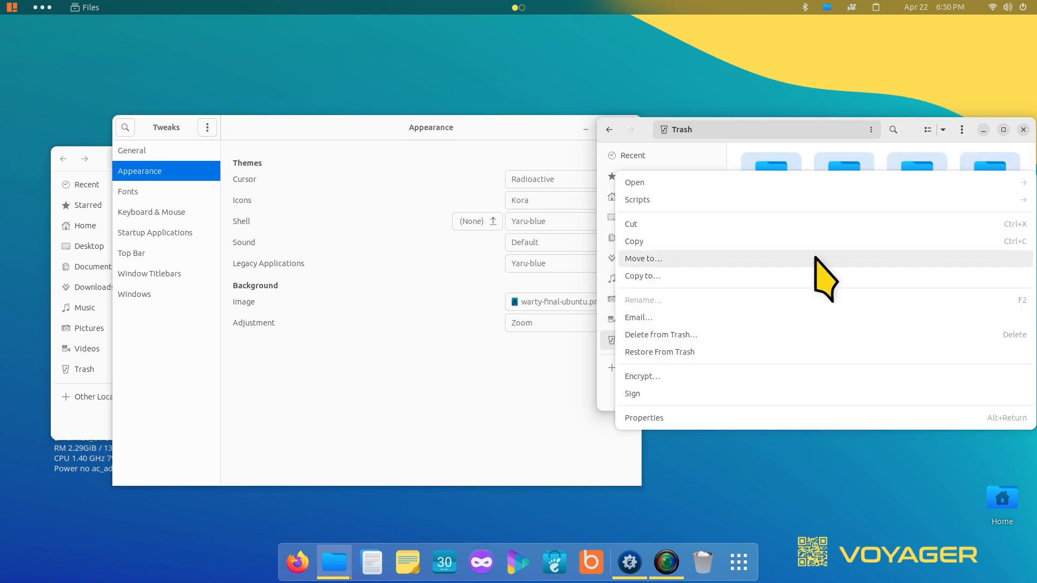
{"action": "left_click", "coordinate": [706, 351]}
- Restart Tweaks and show its Appearance settings to reload the list of cursor themes
{"action": "left_click", "coordinate": [473, 385]}
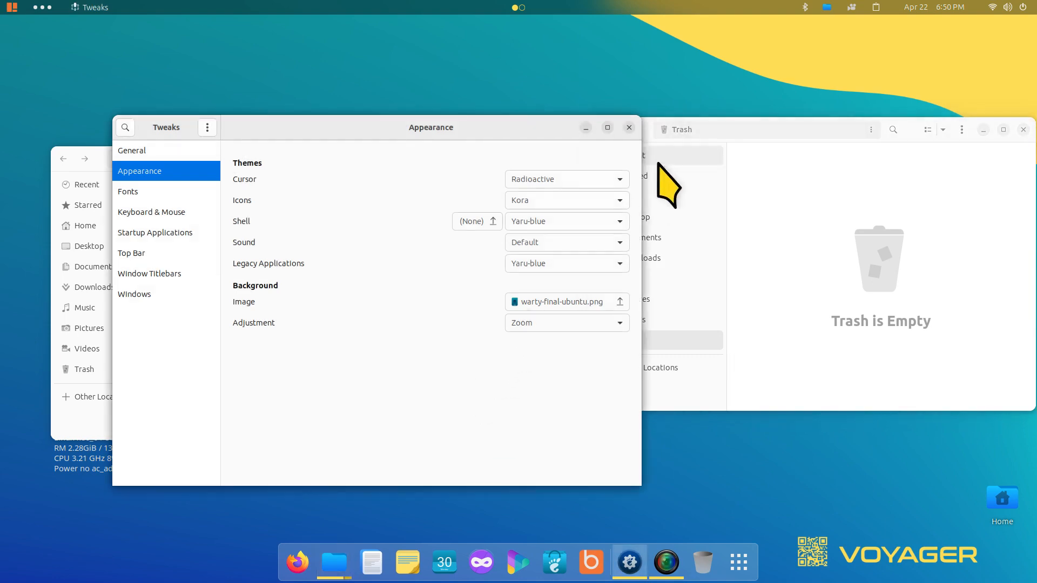
{"action": "left_click", "coordinate": [629, 127]}
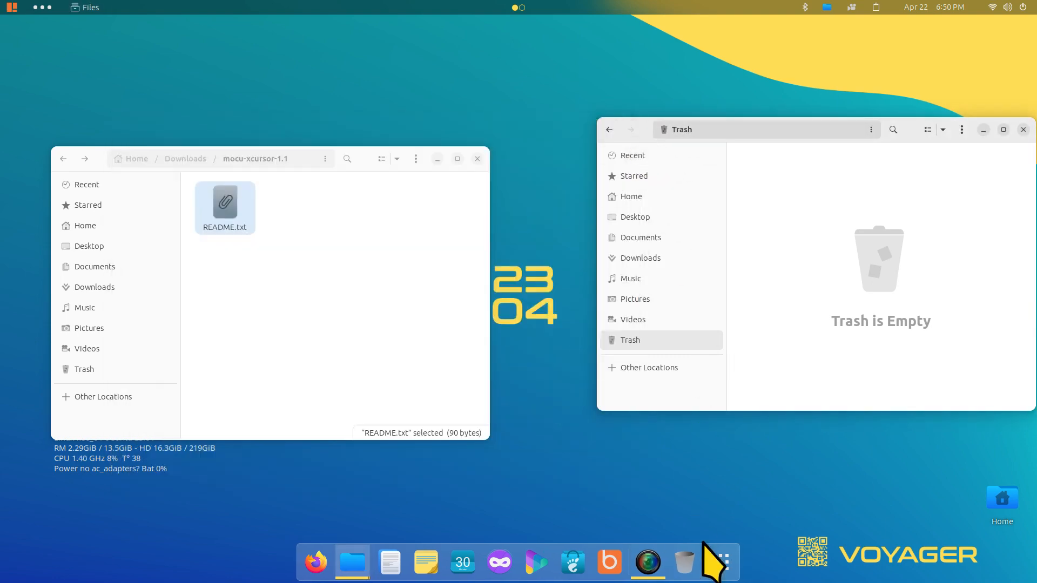
{"action": "left_click", "coordinate": [720, 563]}
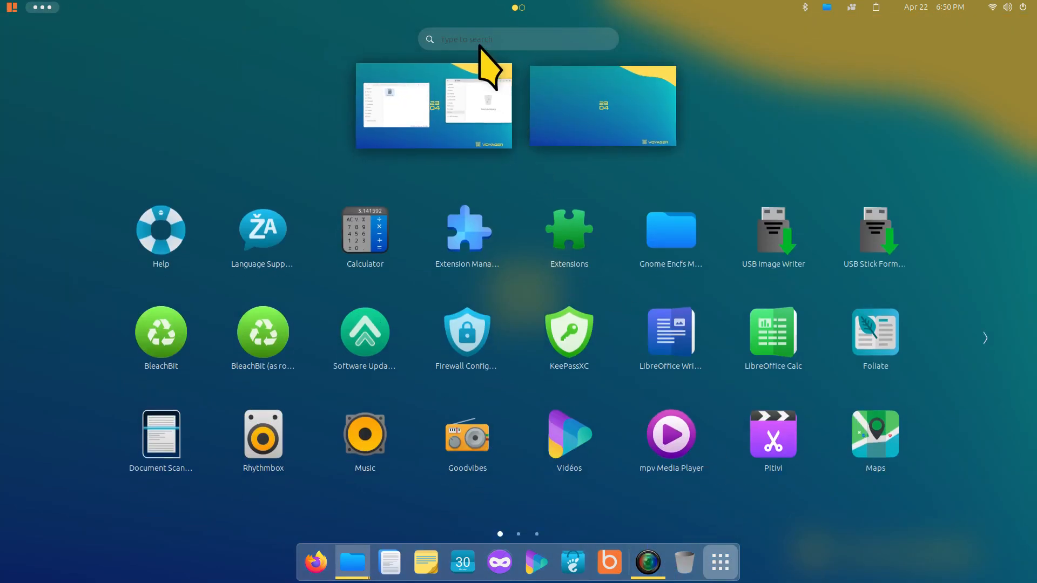
{"action": "type", "text": "tw"}
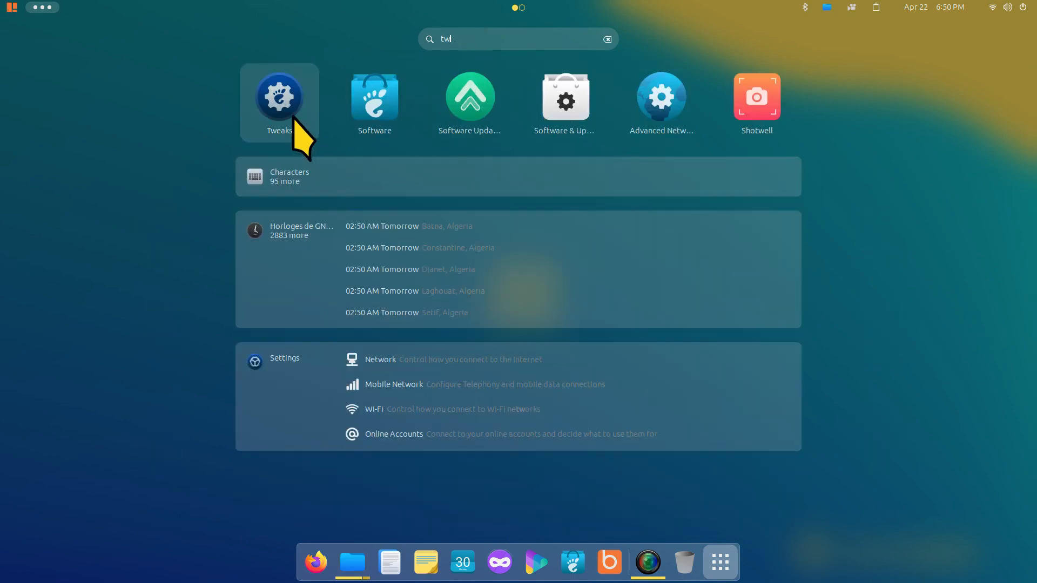
{"action": "left_click", "coordinate": [322, 117]}
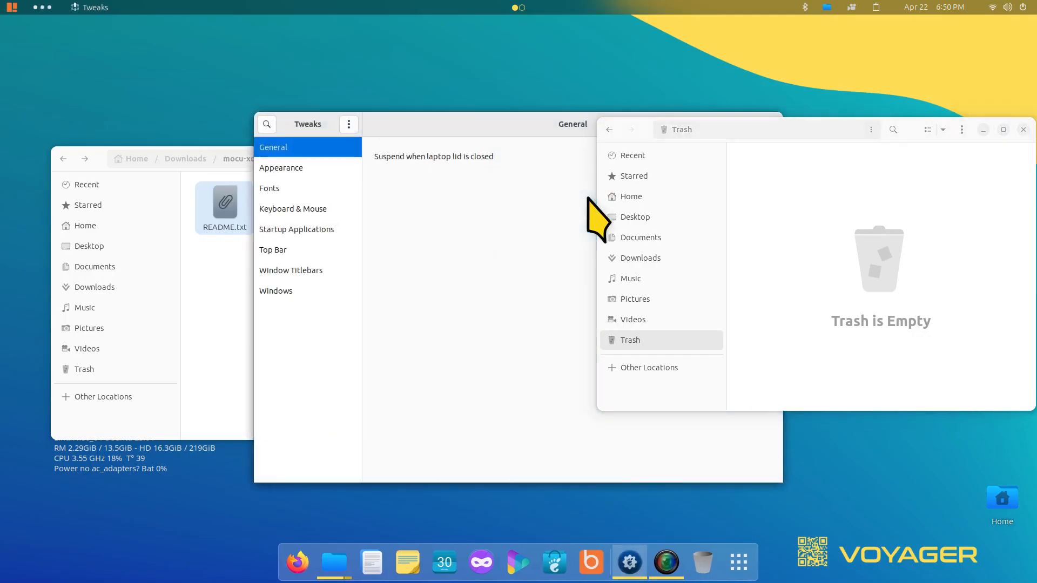
{"action": "left_click", "coordinate": [307, 168]}
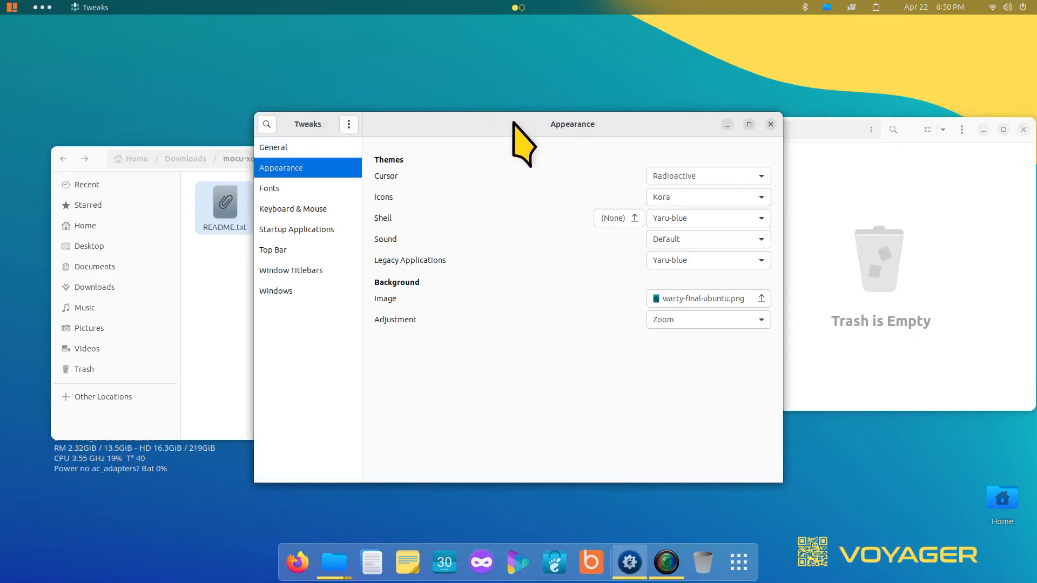
- Set the cursor theme to Mocu-Black-Left
{"action": "left_click_drag", "start_coordinate": [511, 123], "coordinate": [389, 116]}
{"action": "left_click", "coordinate": [573, 169]}
{"action": "mouse_move", "coordinate": [586, 22]}
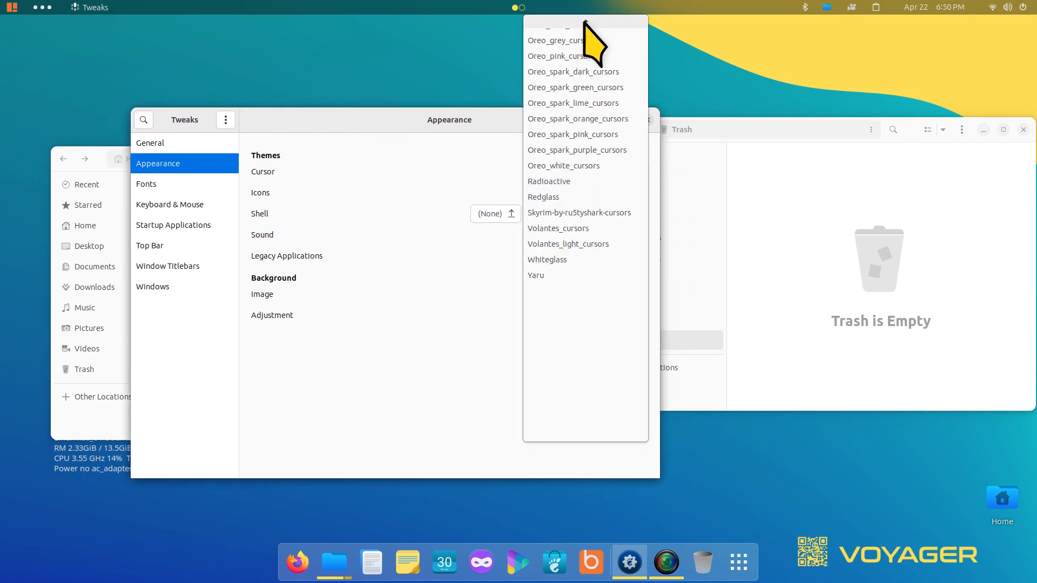
{"action": "left_click", "coordinate": [588, 107]}
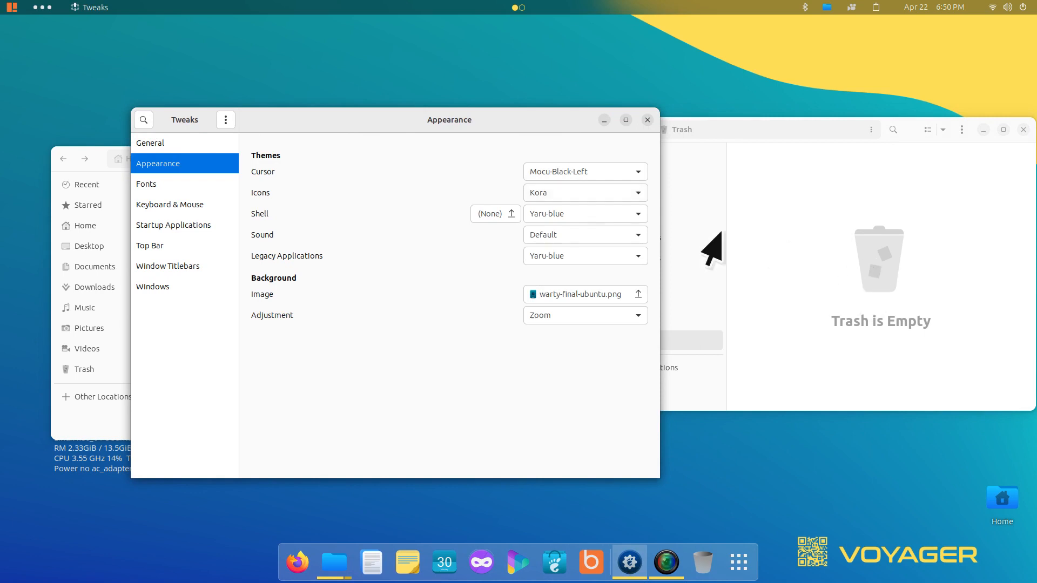
- Switch the cursor theme back to Radioactive and close Tweaks
{"action": "left_click", "coordinate": [595, 172]}
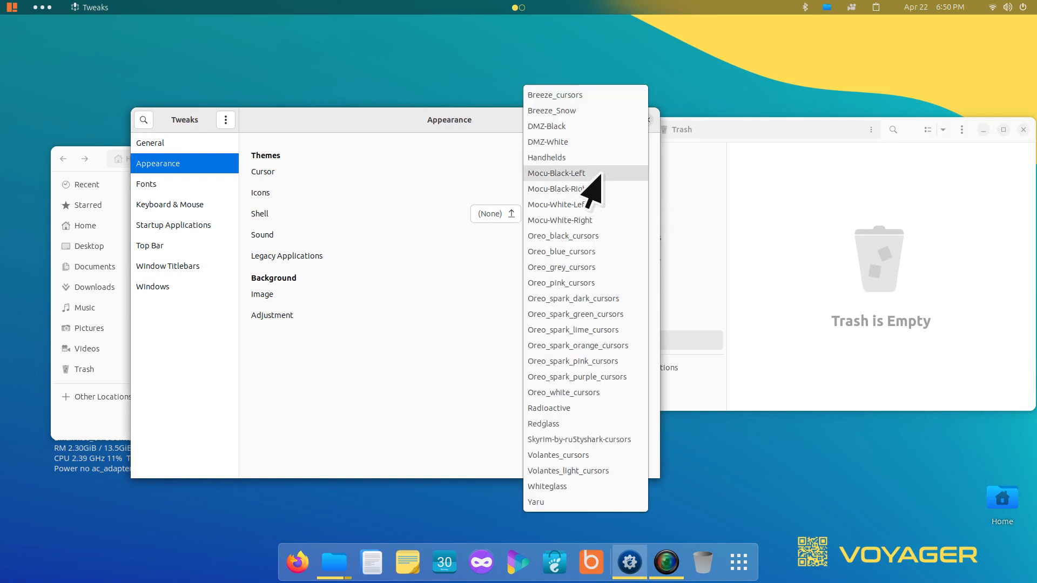
{"action": "left_click", "coordinate": [582, 414]}
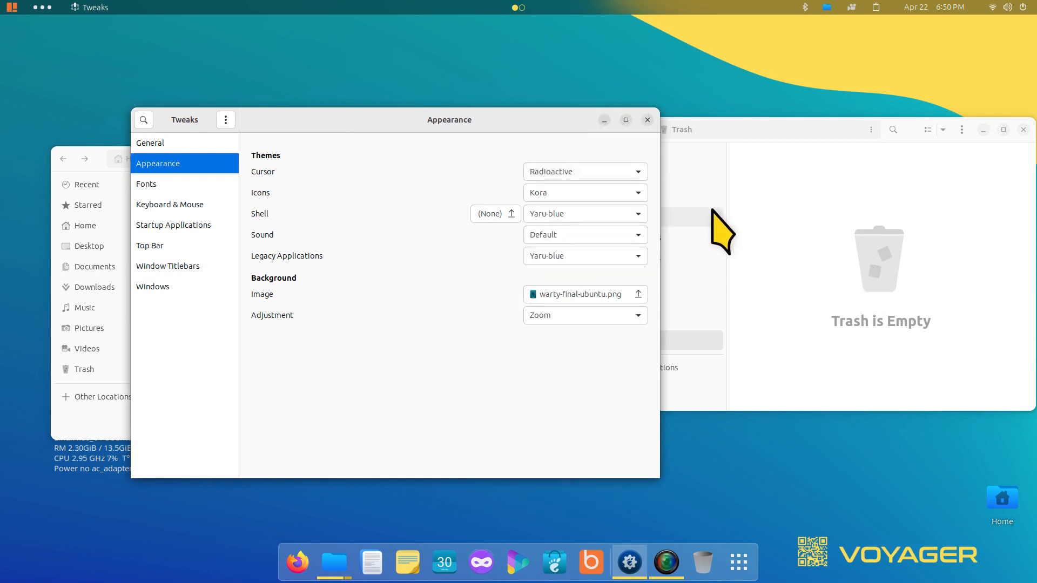
{"action": "left_click", "coordinate": [648, 119]}
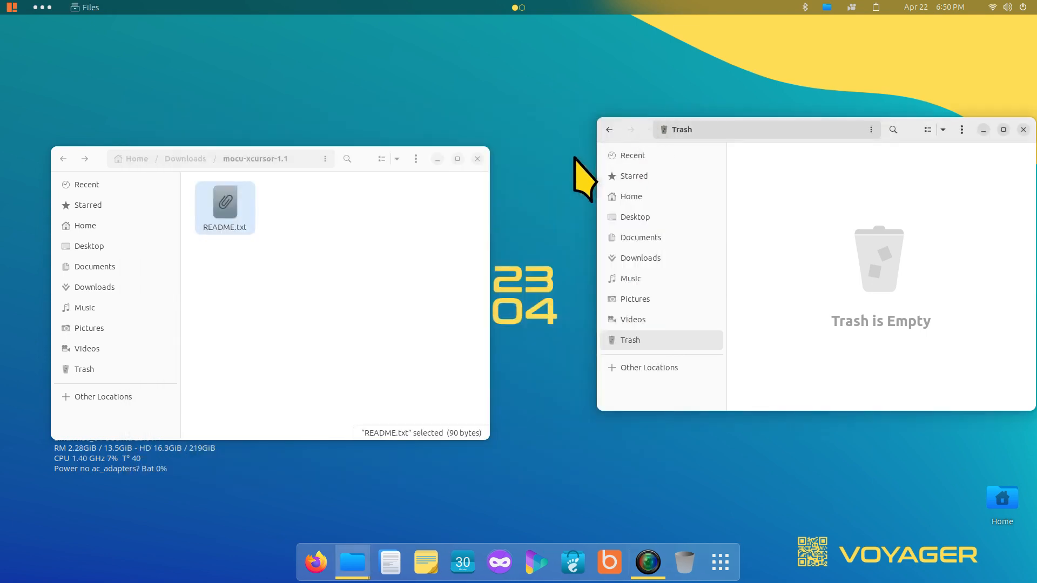
- Move the extracted mocu-xcursor-1.1 folder in Downloads to the Trash
{"action": "left_click", "coordinate": [327, 267]}
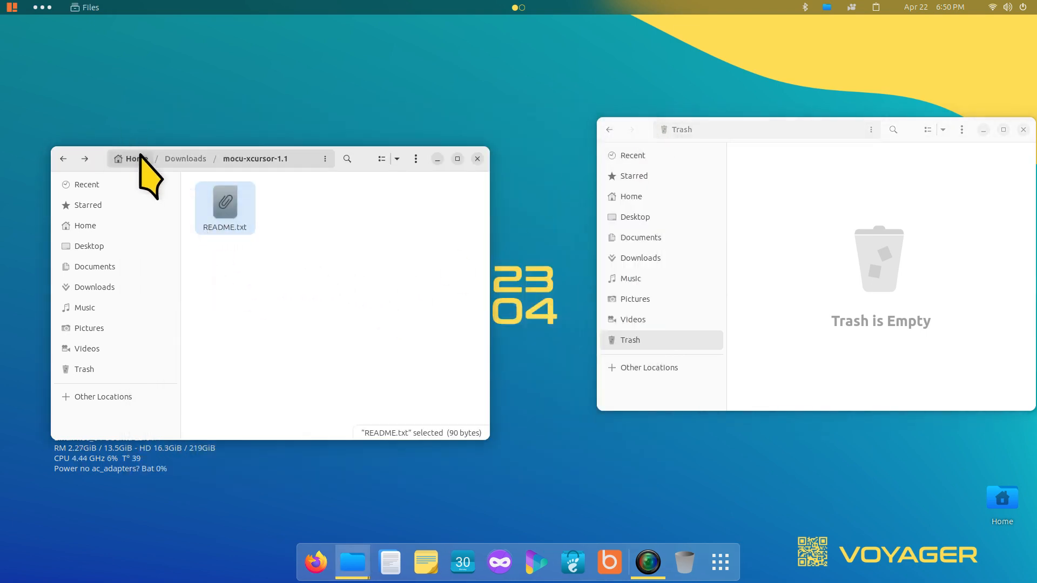
{"action": "left_click", "coordinate": [174, 158]}
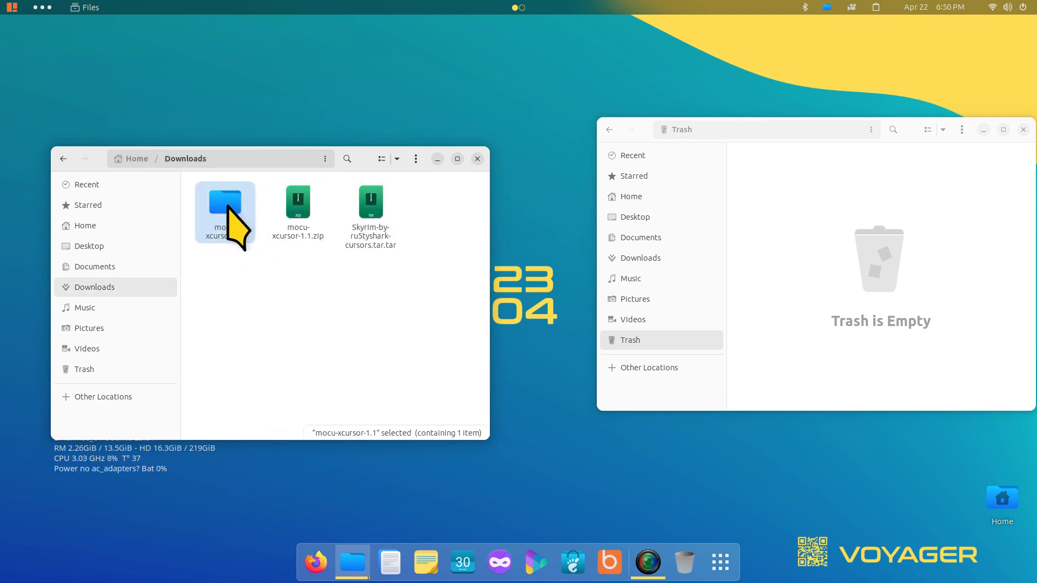
{"action": "key", "text": "Delete"}
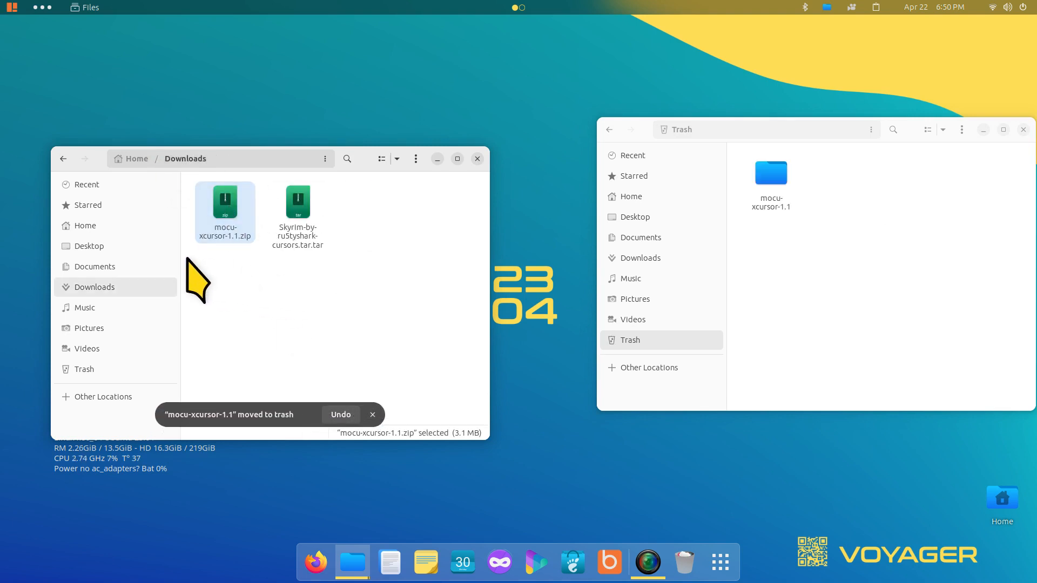
- Extract Night Diamond (Red).tar in the mouse pointers folder of Documents and look inside the extracted folder
{"action": "left_click", "coordinate": [105, 266]}
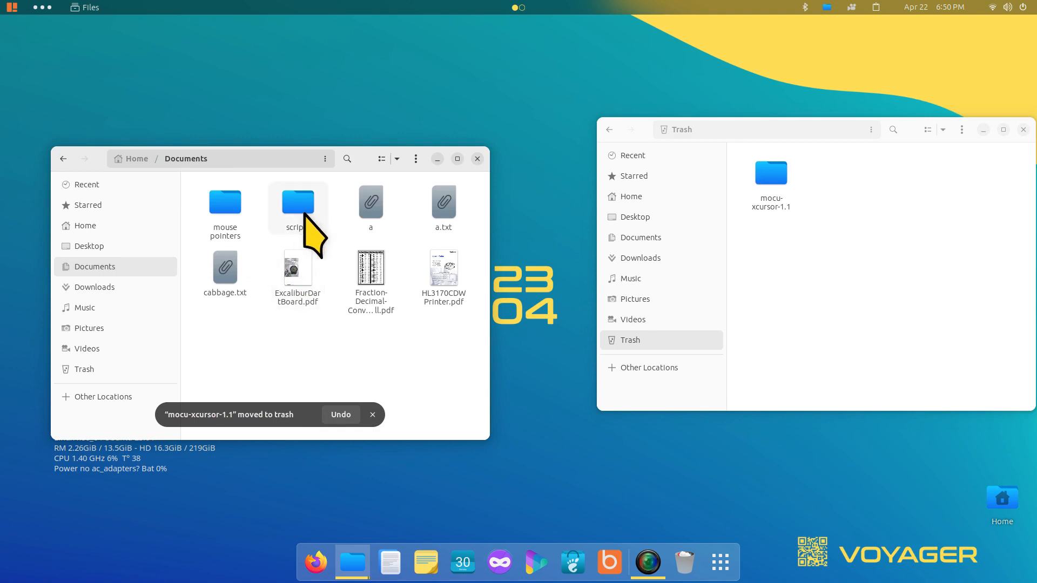
{"action": "double_click", "coordinate": [222, 205]}
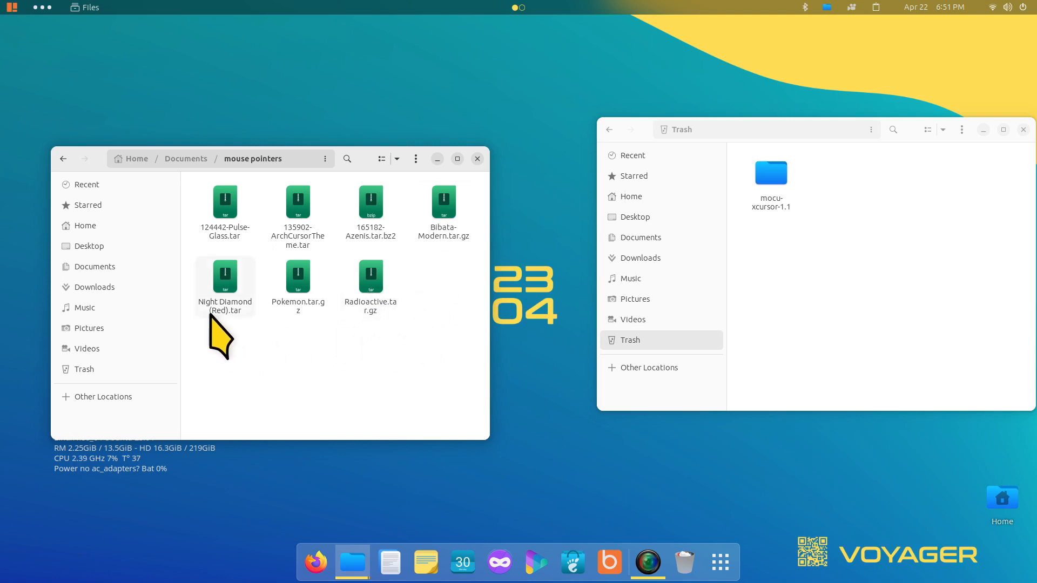
{"action": "left_click", "coordinate": [222, 273]}
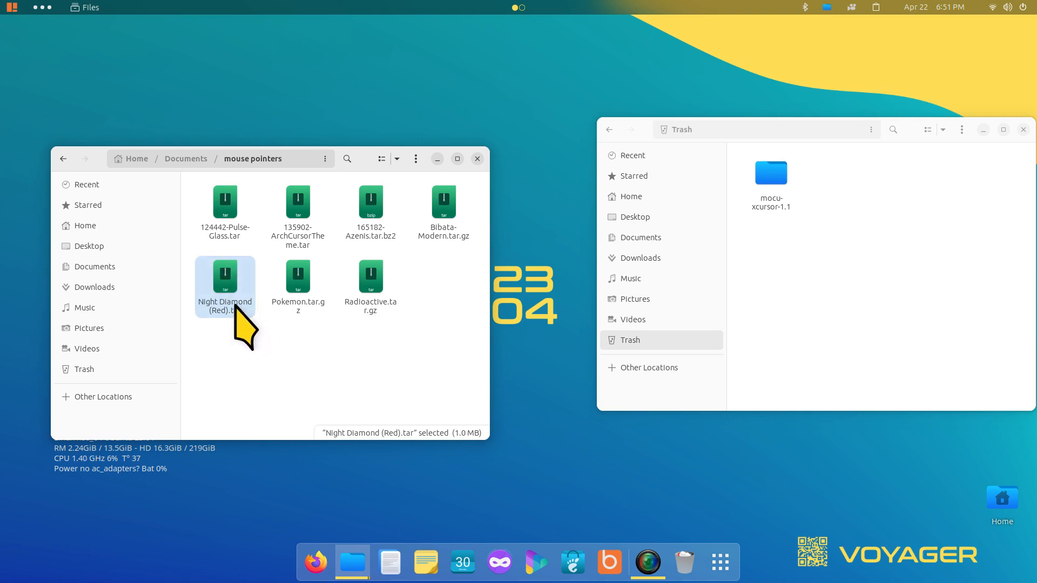
{"action": "right_click", "coordinate": [216, 269]}
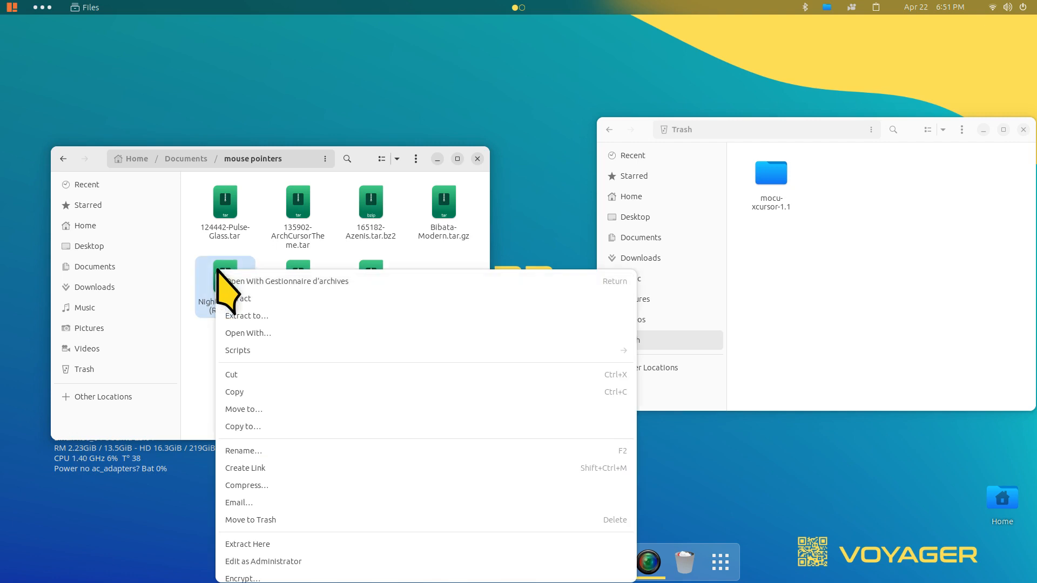
{"action": "left_click", "coordinate": [263, 299]}
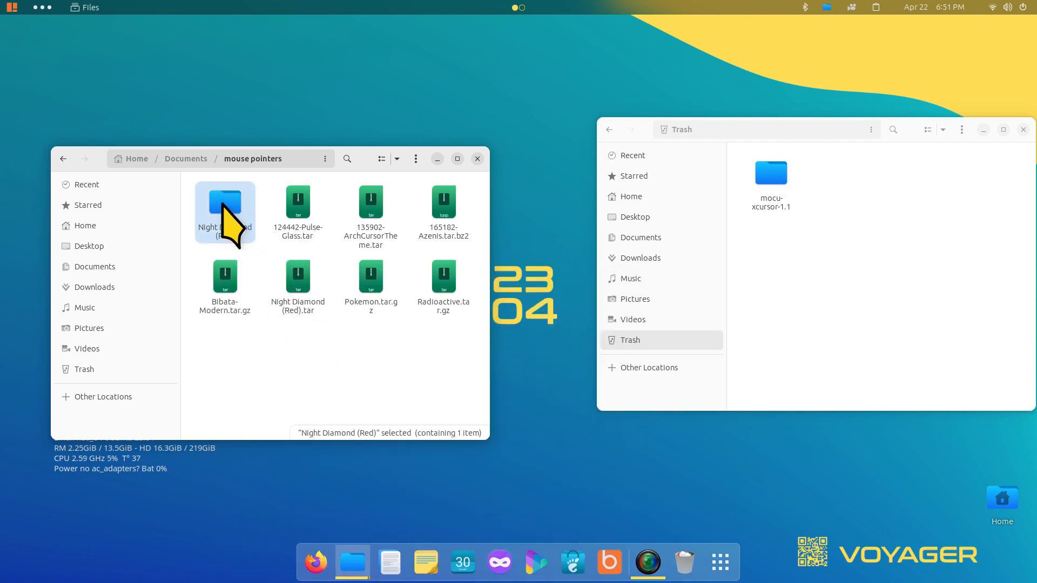
{"action": "double_click", "coordinate": [221, 199]}
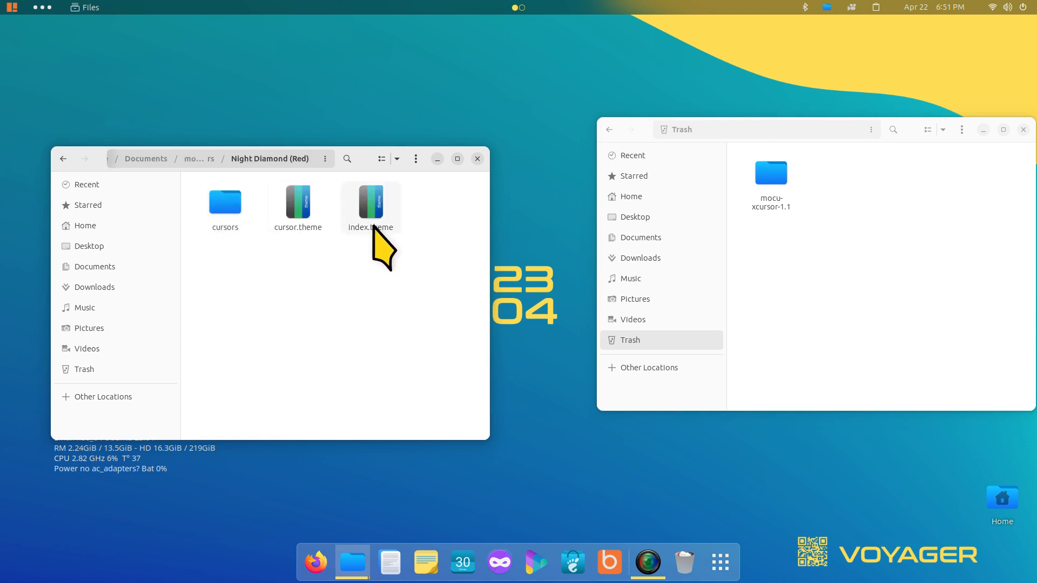
{"action": "left_click", "coordinate": [63, 158]}
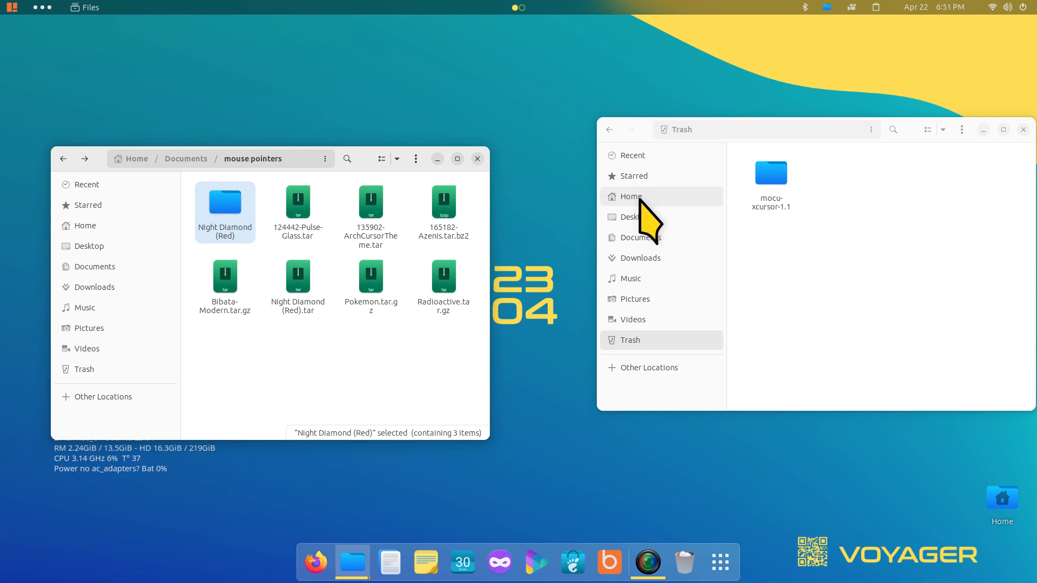
- Move the extracted Night Diamond (Red) folder into the .icons folder in Home
{"action": "left_click", "coordinate": [631, 196]}
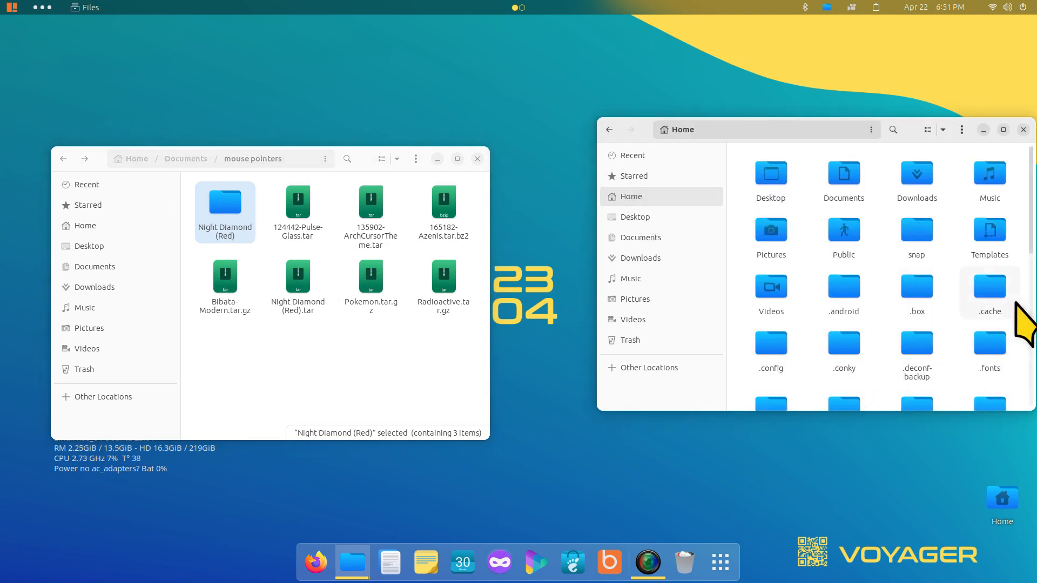
{"action": "scroll", "coordinate": [1000, 355], "scroll_direction": "down", "scroll_amount": 3}
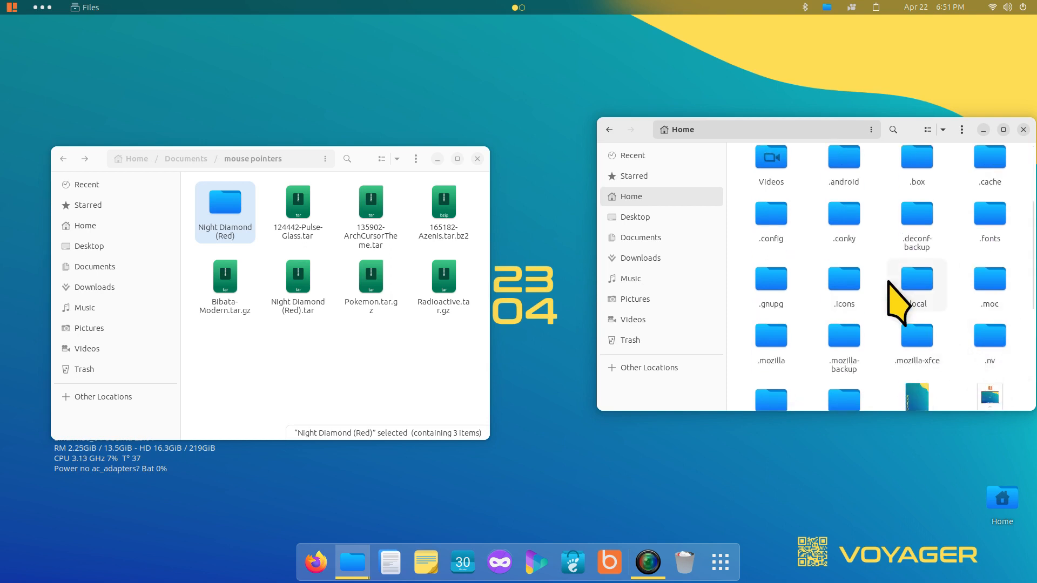
{"action": "double_click", "coordinate": [839, 278]}
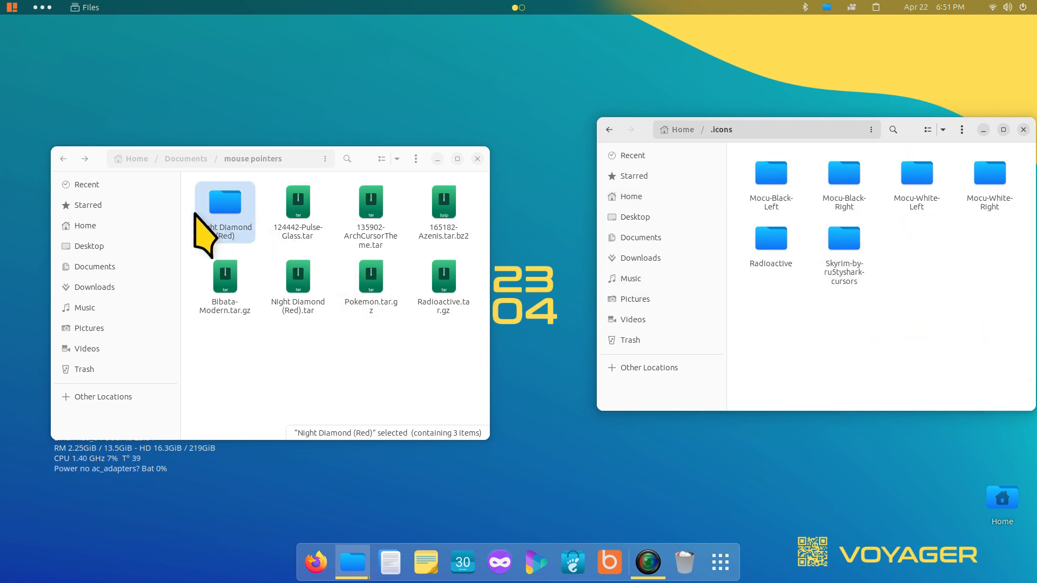
{"action": "left_click_drag", "start_coordinate": [223, 209], "coordinate": [940, 308]}
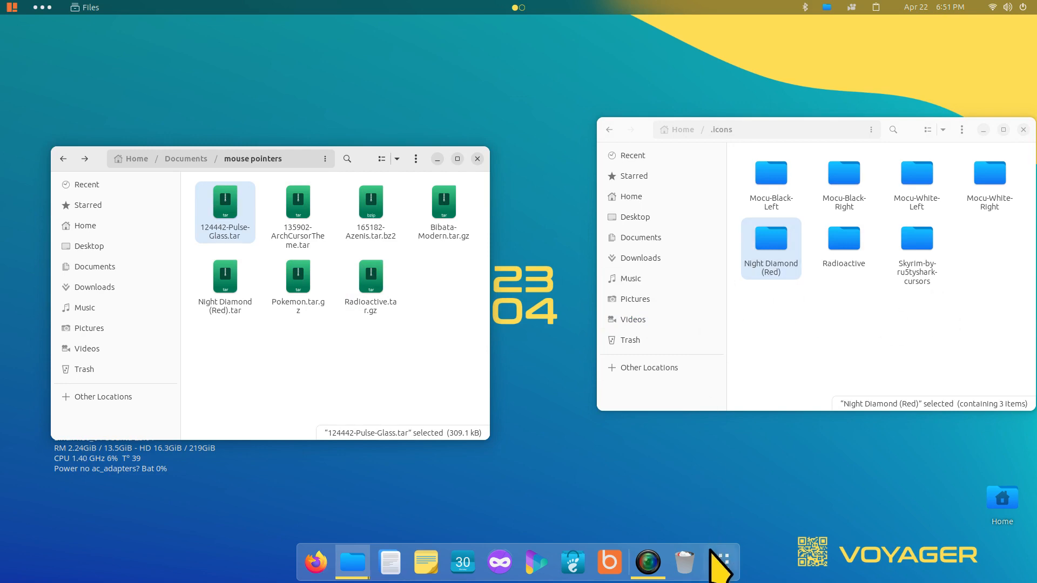
- Open Tweaks, set the cursor theme under Appearance to Night Diamond (Red), and place Tweaks beside the .icons window
{"action": "left_click", "coordinate": [720, 562]}
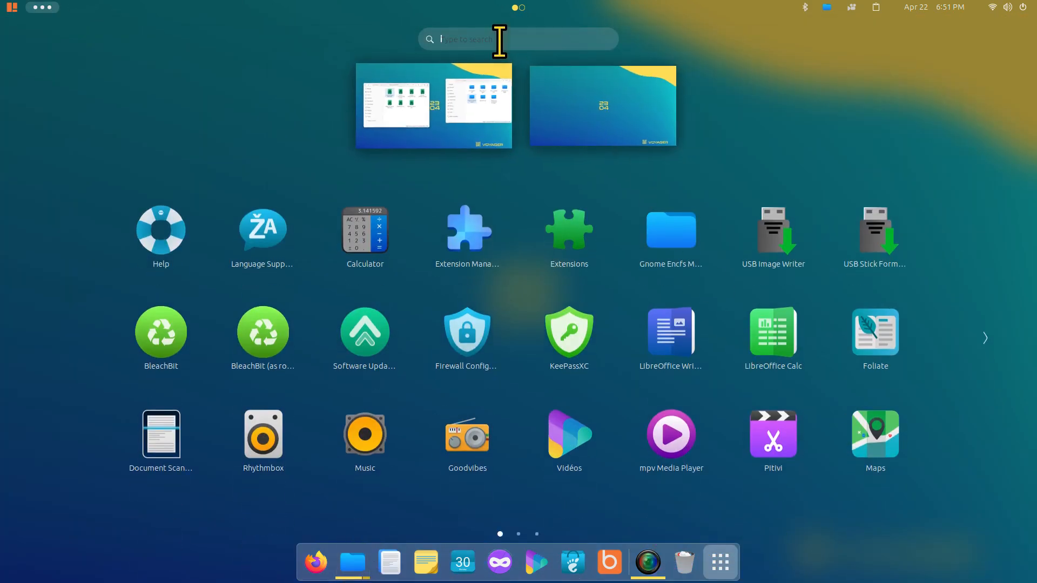
{"action": "type", "text": "tw"}
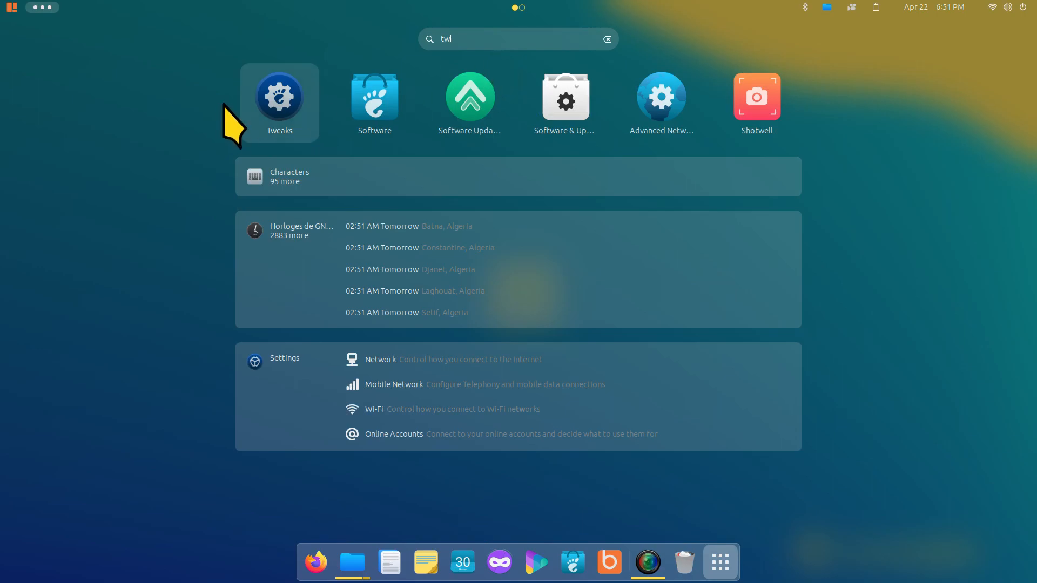
{"action": "left_click", "coordinate": [274, 91]}
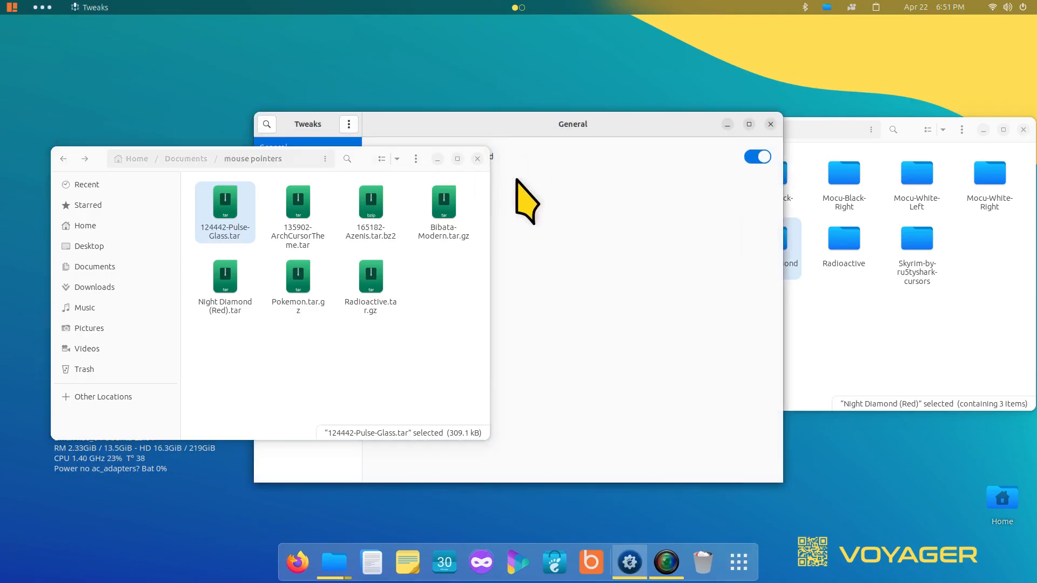
{"action": "left_click", "coordinate": [437, 158]}
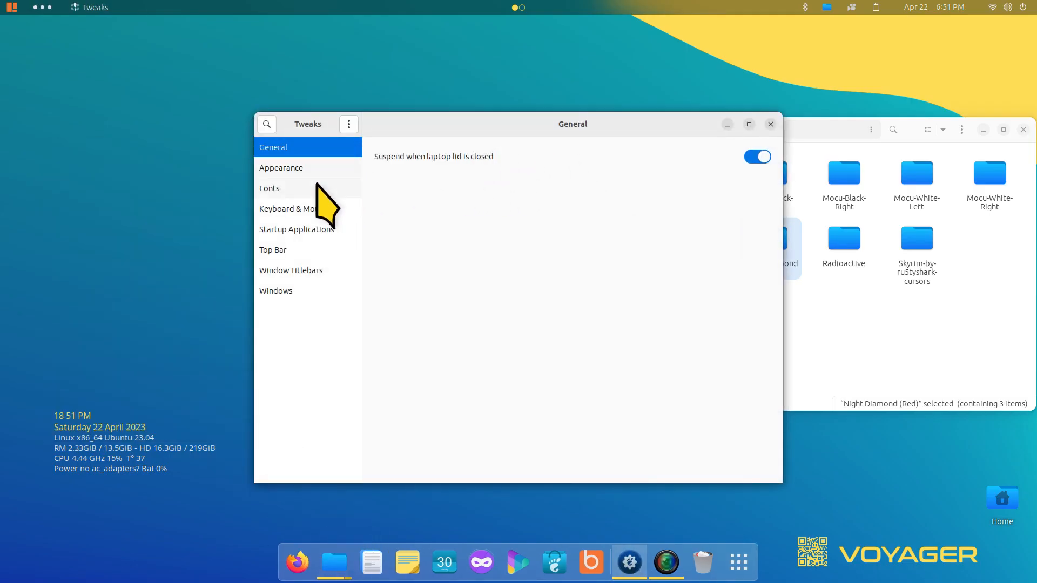
{"action": "left_click", "coordinate": [302, 168]}
{"action": "left_click", "coordinate": [689, 175]}
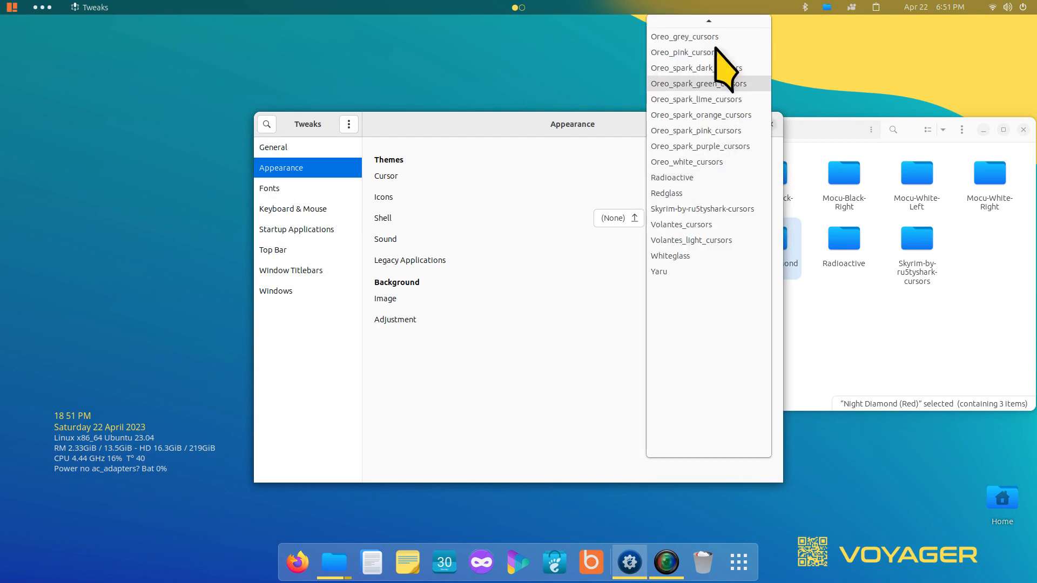
{"action": "left_click", "coordinate": [718, 175]}
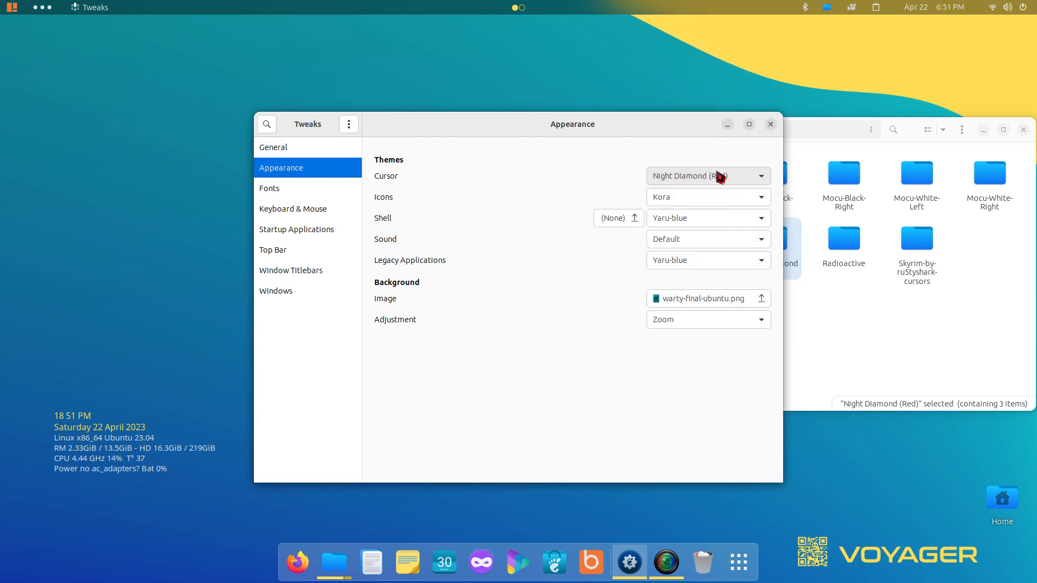
{"action": "left_click_drag", "start_coordinate": [679, 133], "coordinate": [473, 115]}
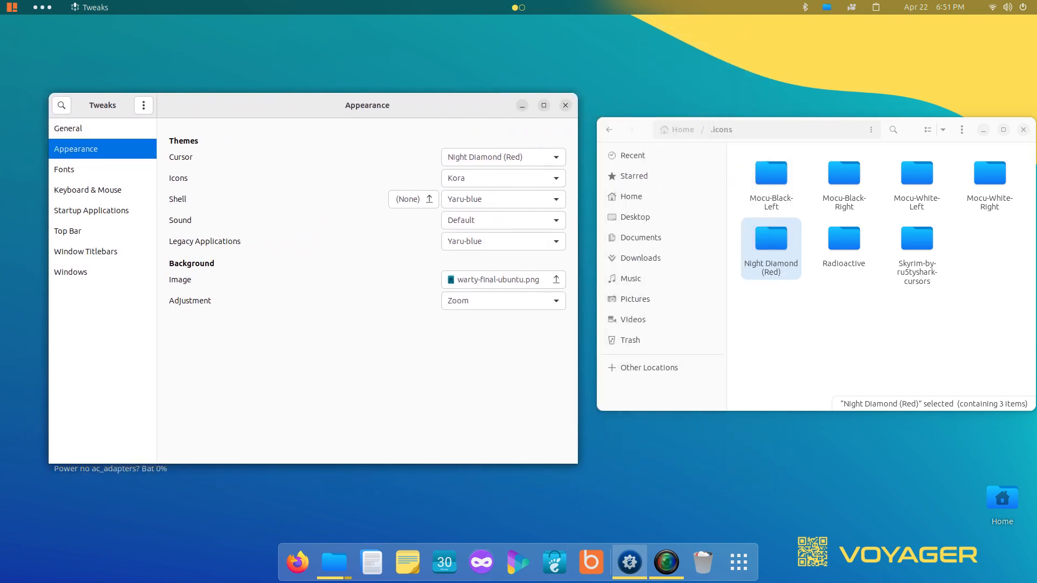
{"action": "left_click_drag", "start_coordinate": [916, 132], "coordinate": [910, 103]}
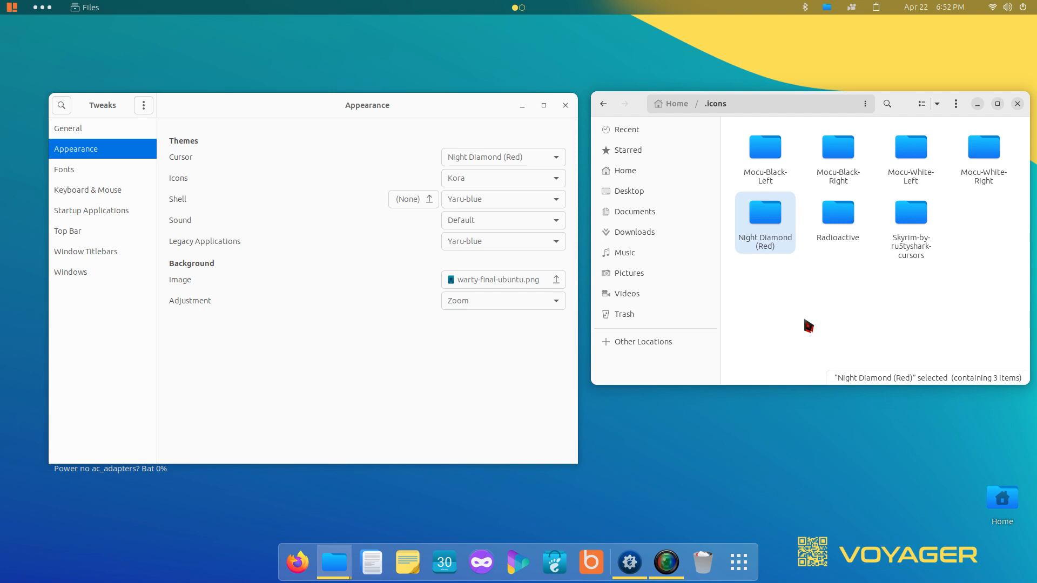
- Look at the system quick settings and the calendar with notifications from the desktop's top bar
{"action": "left_click", "coordinate": [1000, 10]}
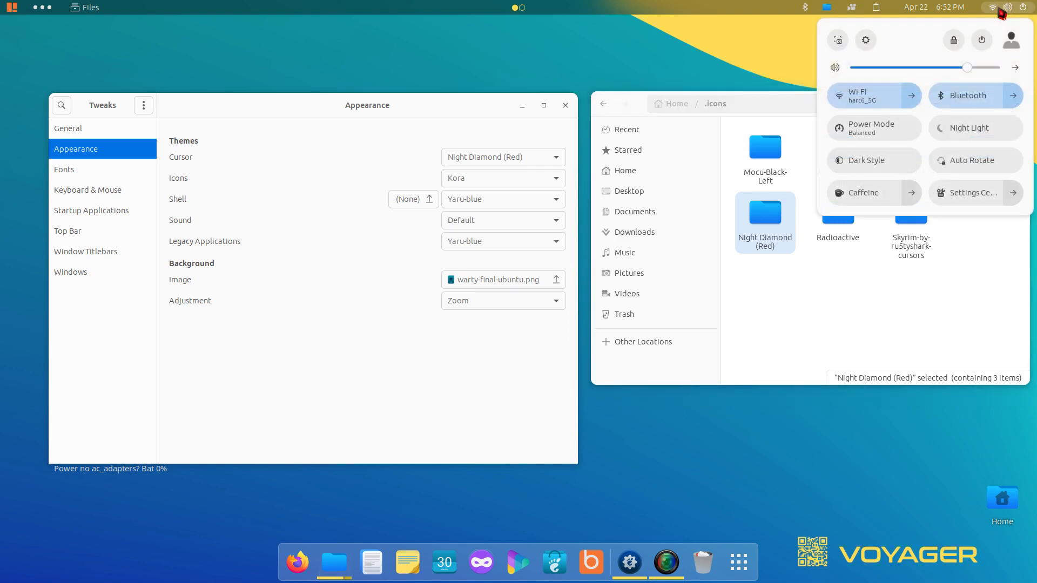
{"action": "mouse_move", "coordinate": [937, 10]}
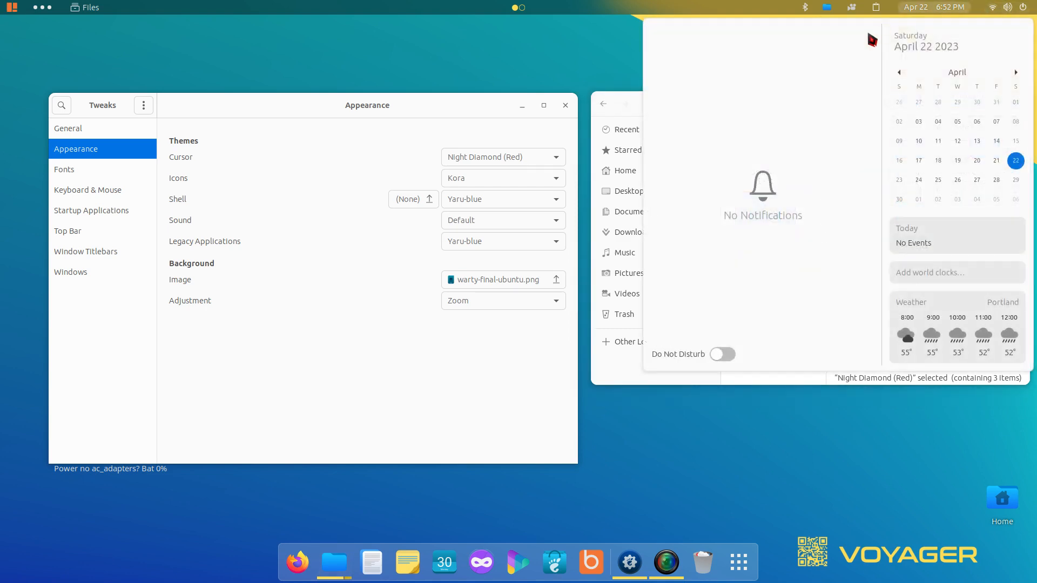
- Switch from the calendar to the system quick settings and dismiss them
{"action": "left_click", "coordinate": [1011, 11]}
{"action": "left_click", "coordinate": [1011, 10]}
{"action": "left_click", "coordinate": [998, 8]}
{"action": "left_click", "coordinate": [998, 8]}
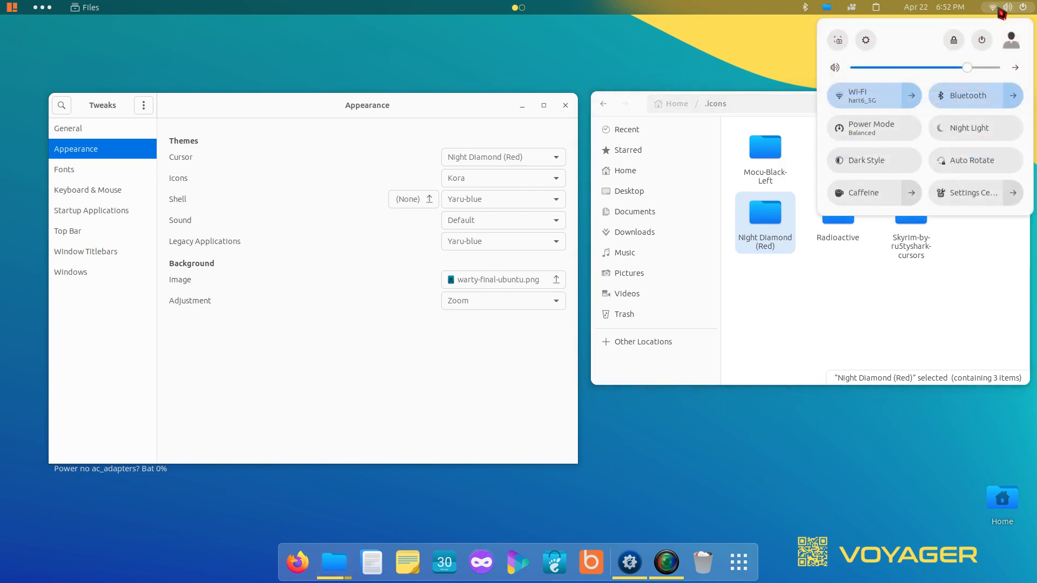
{"action": "left_click", "coordinate": [909, 541]}
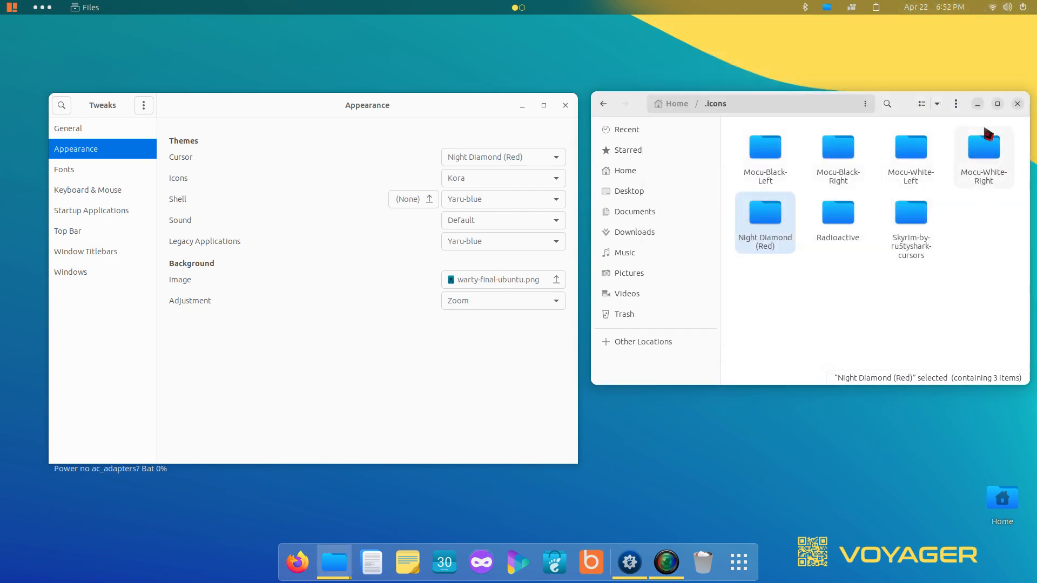
- Open the system Settings on the Displays page and view the available screen resolutions without changing the current one
{"action": "left_click", "coordinate": [1015, 12]}
{"action": "left_click", "coordinate": [866, 39]}
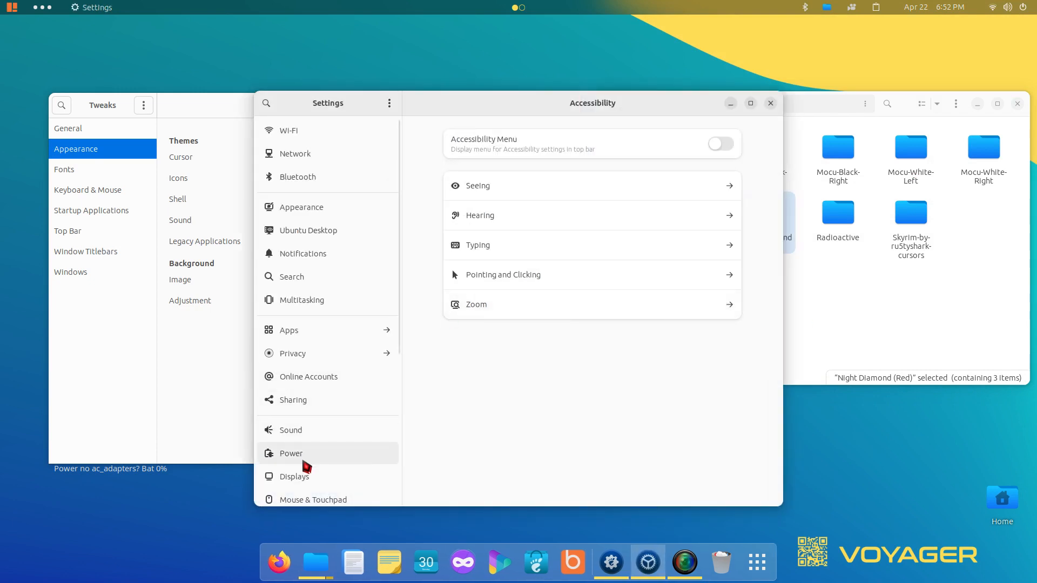
{"action": "left_click", "coordinate": [301, 478]}
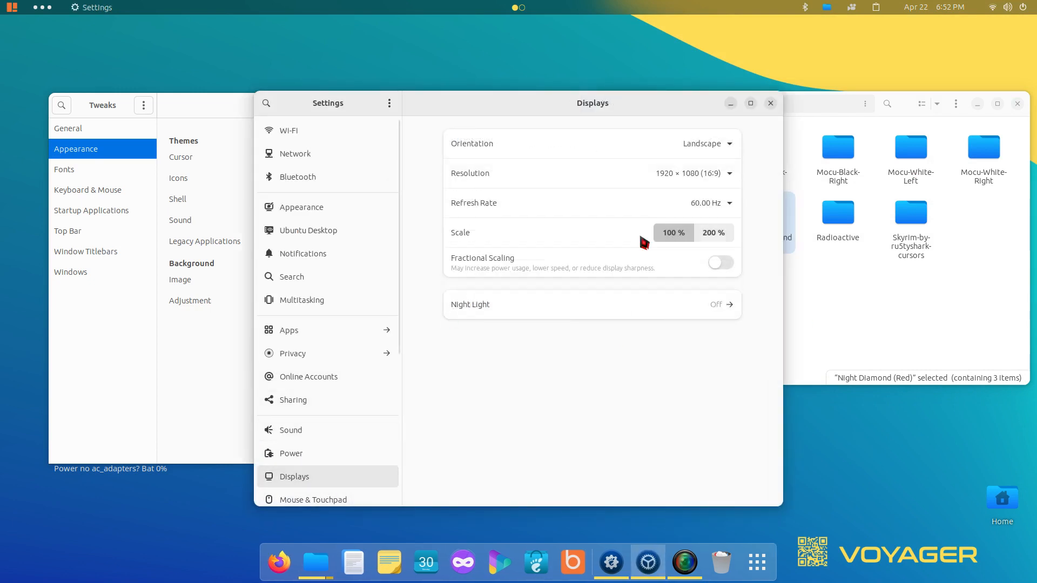
{"action": "left_click", "coordinate": [722, 179]}
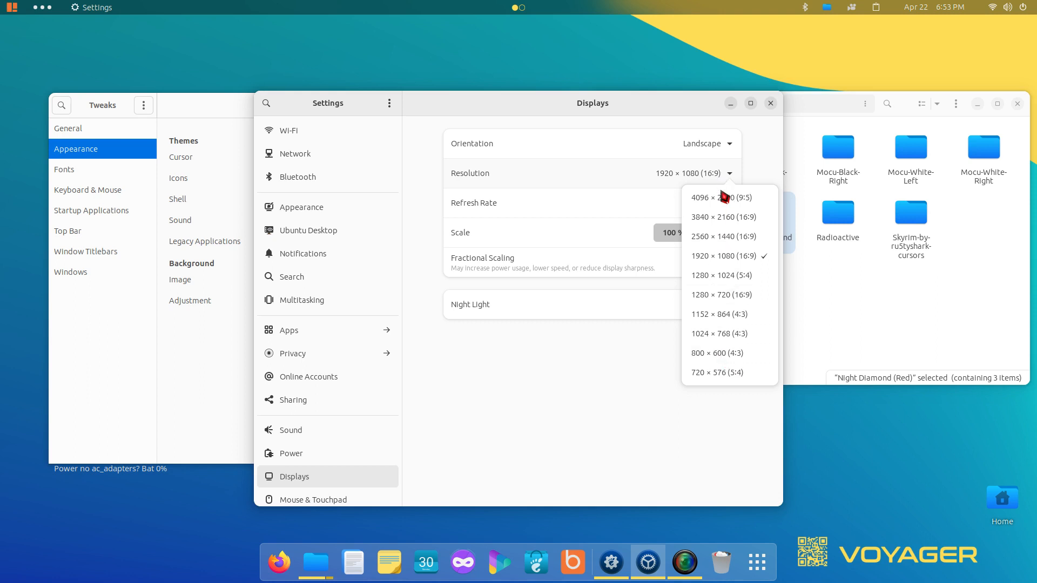
{"action": "left_click", "coordinate": [841, 336]}
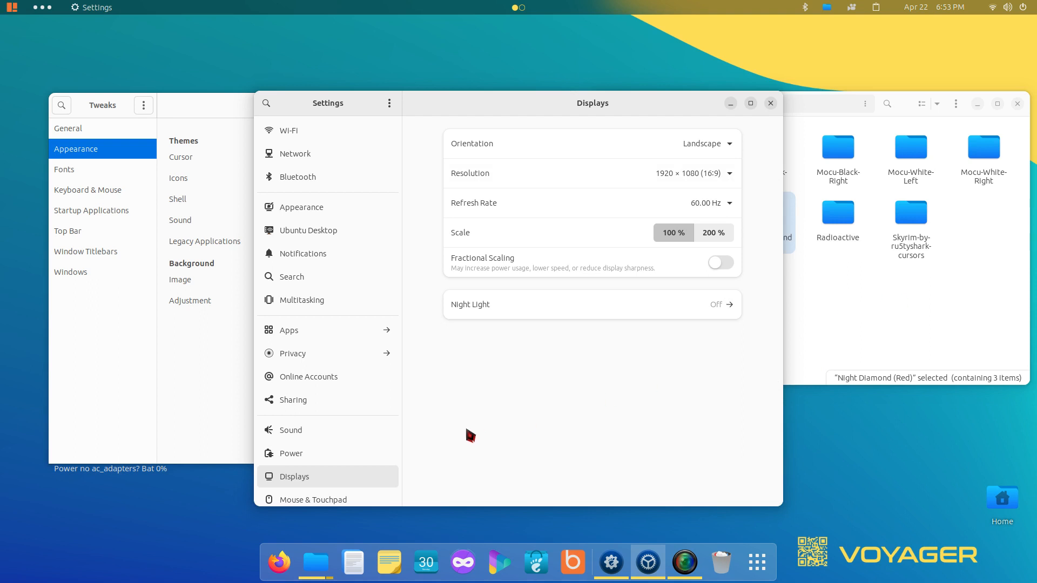
- In the Seeing accessibility settings, switch the cursor size to the default and back to the largest, and select Night Diamond (Red) in .icons
{"action": "scroll", "coordinate": [380, 405], "scroll_direction": "down", "scroll_amount": 5}
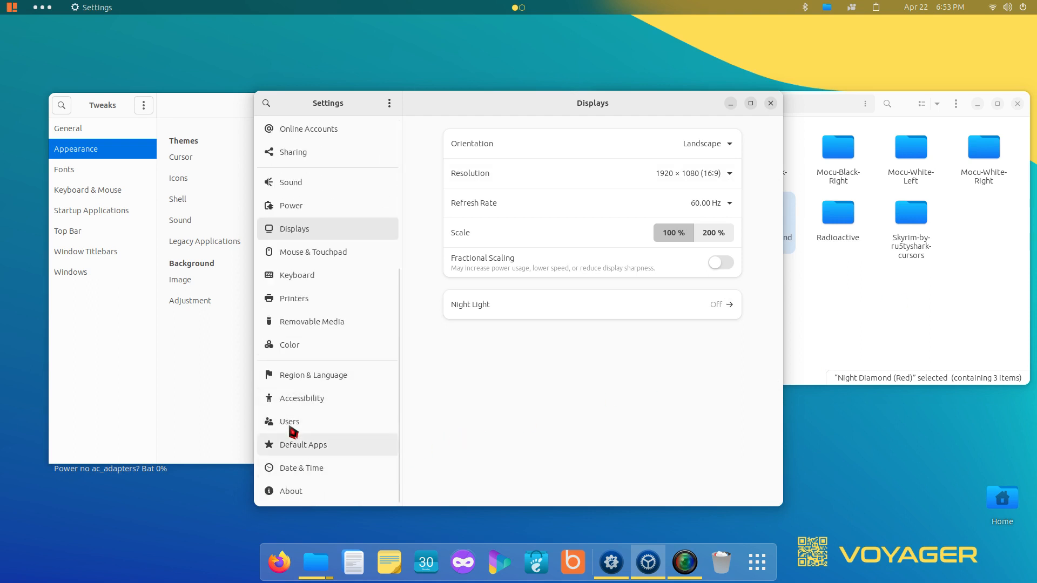
{"action": "left_click", "coordinate": [274, 399]}
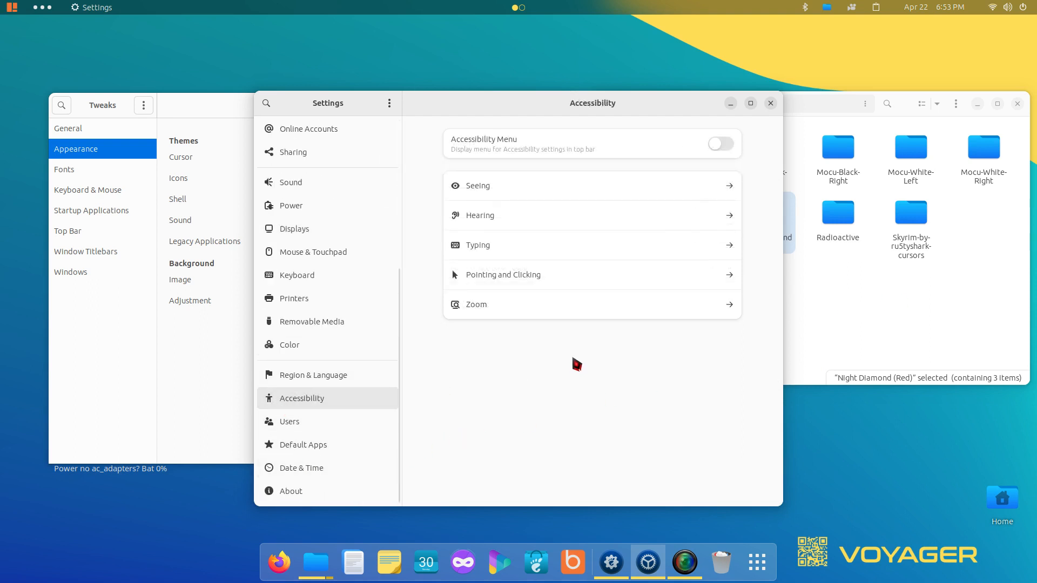
{"action": "left_click", "coordinate": [524, 180]}
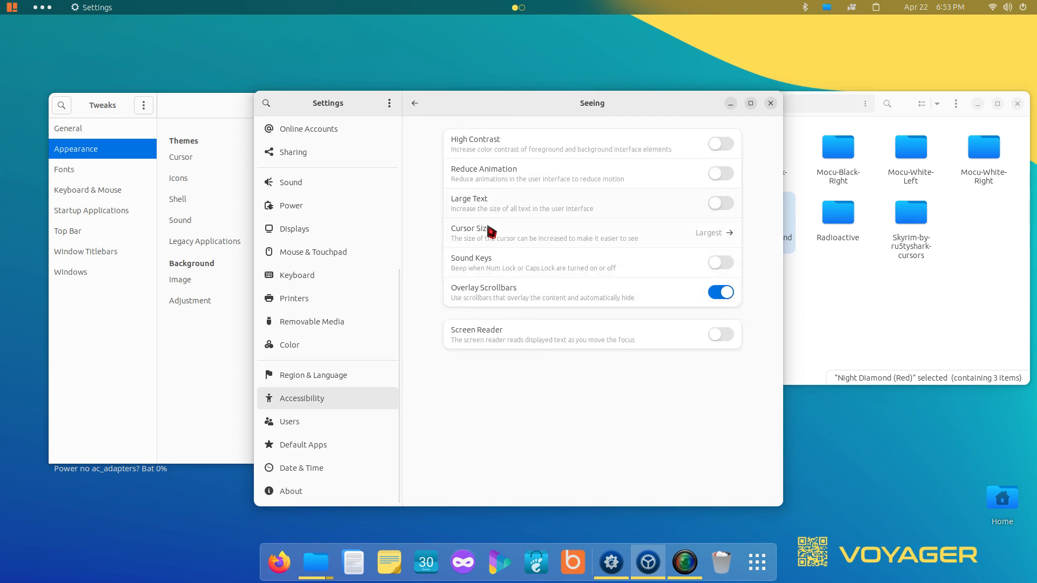
{"action": "left_click", "coordinate": [494, 234]}
{"action": "left_click", "coordinate": [408, 323]}
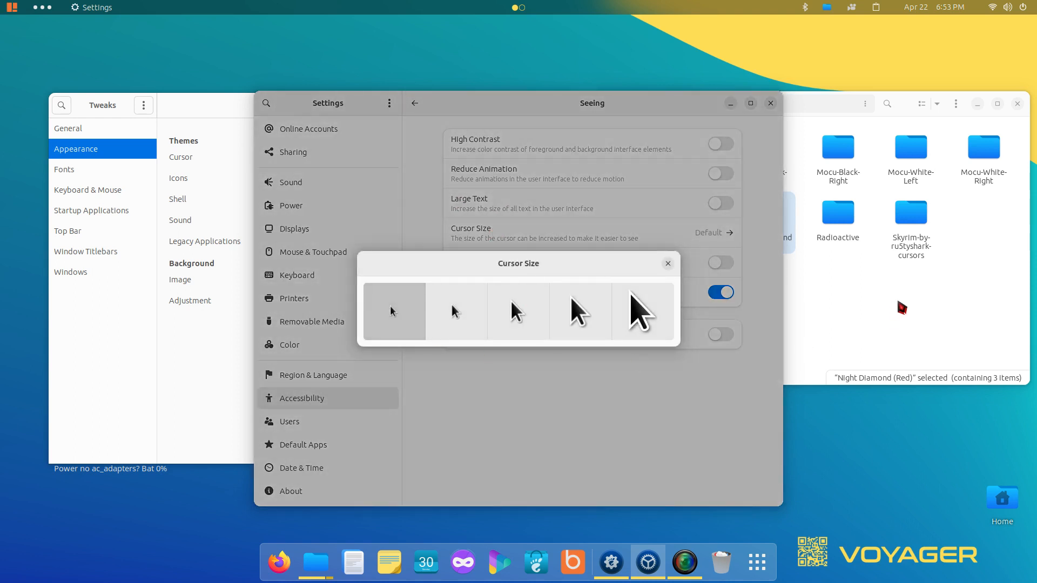
{"action": "left_click", "coordinate": [654, 319]}
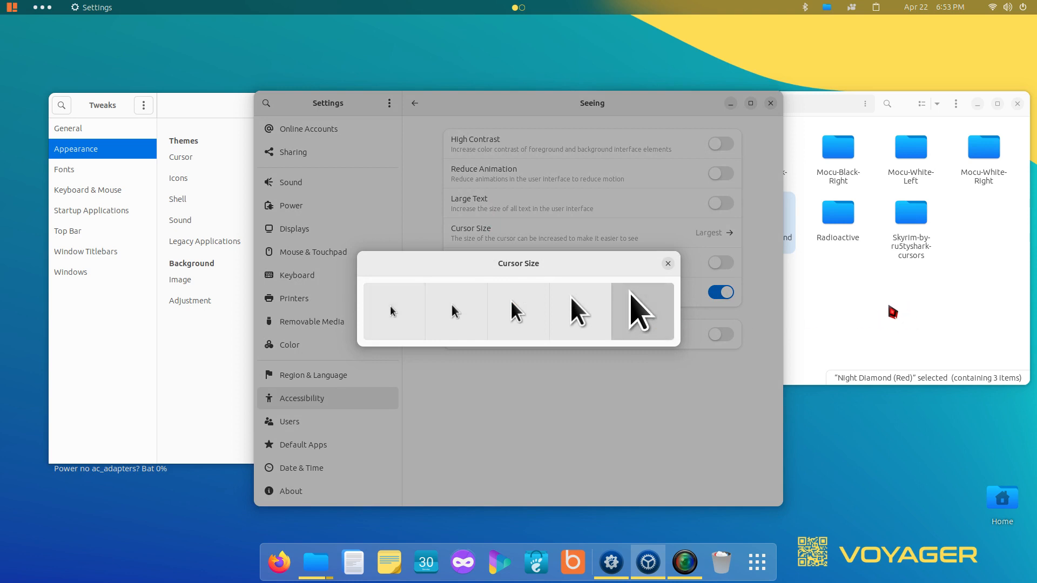
{"action": "left_click", "coordinate": [917, 315]}
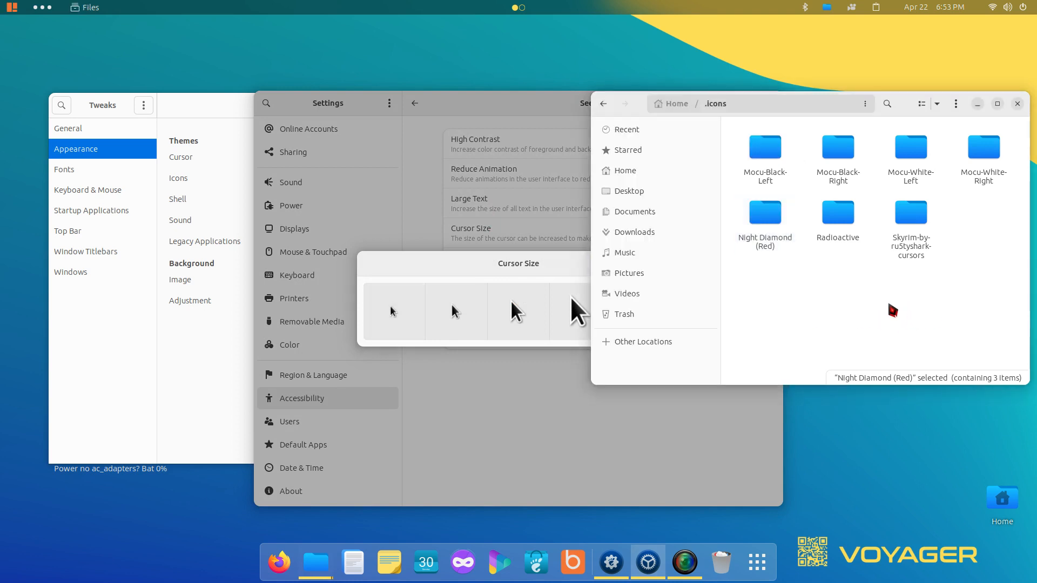
{"action": "left_click", "coordinate": [764, 217]}
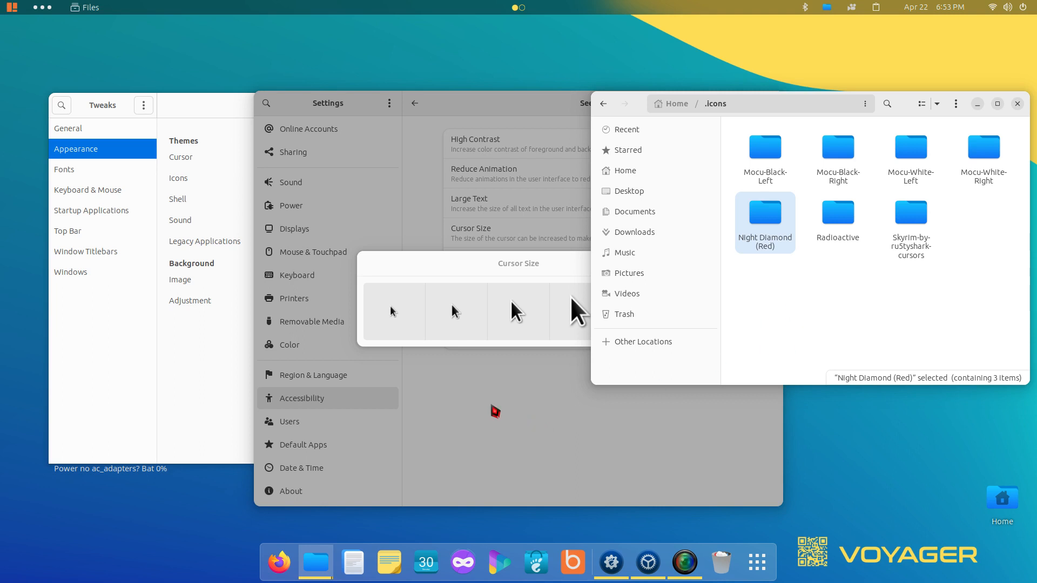
- Set the cursor theme under Appearance in Tweaks to Radioactive
{"action": "left_click", "coordinate": [216, 359]}
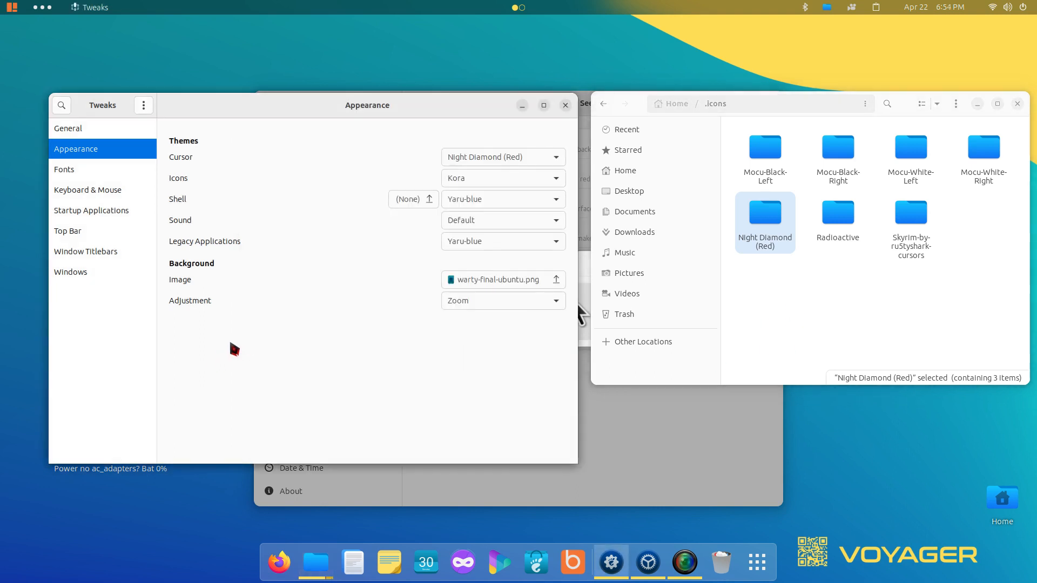
{"action": "left_click", "coordinate": [536, 162]}
{"action": "left_click", "coordinate": [491, 351]}
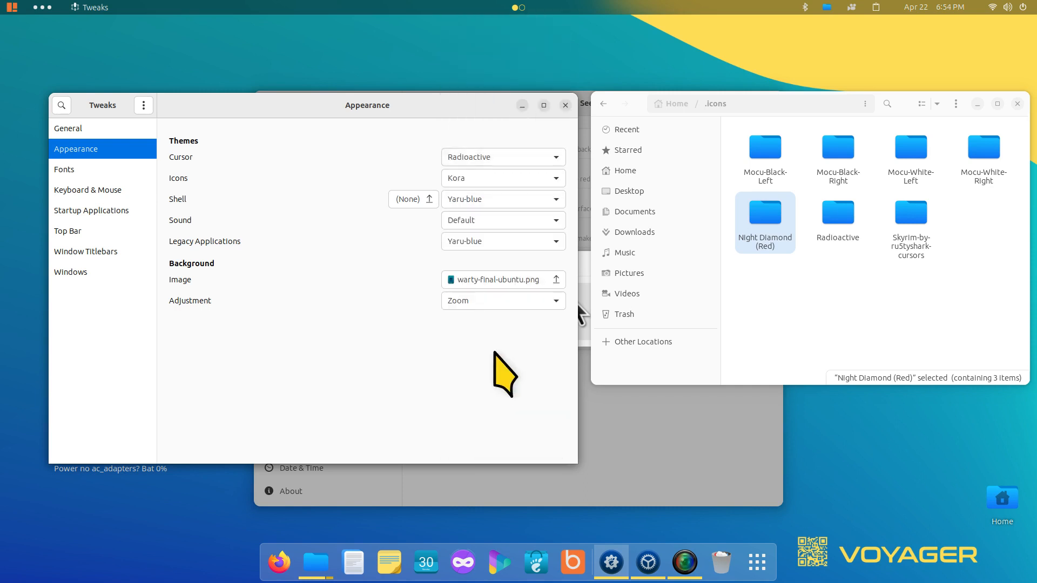
- Preview the Radioactive cursor at the default size, set it back to the largest and return to the .icons window
{"action": "left_click", "coordinate": [622, 408]}
{"action": "left_click", "coordinate": [391, 308]}
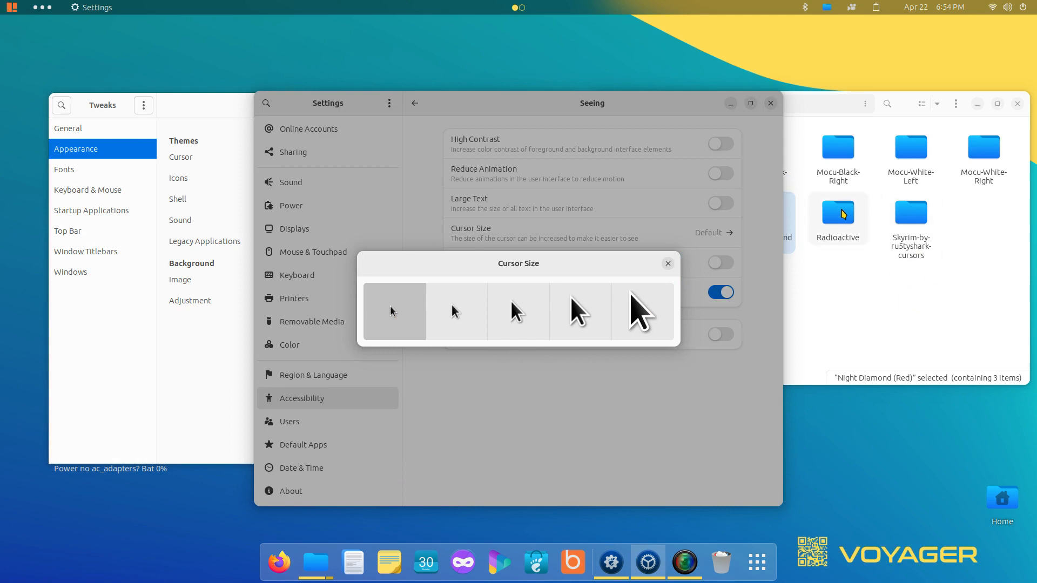
{"action": "left_click", "coordinate": [639, 311]}
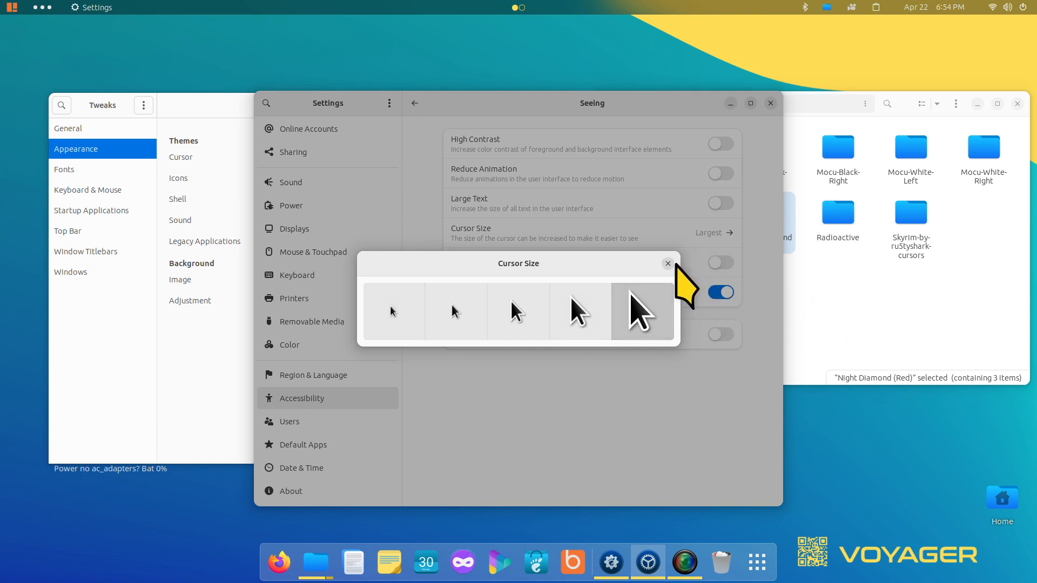
{"action": "left_click", "coordinate": [669, 263]}
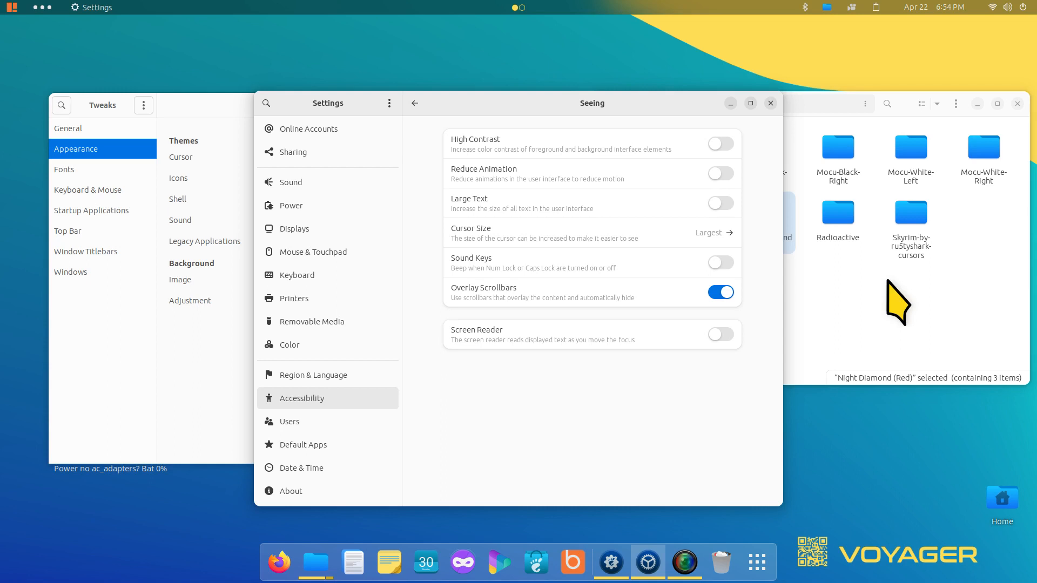
{"action": "left_click", "coordinate": [888, 280]}
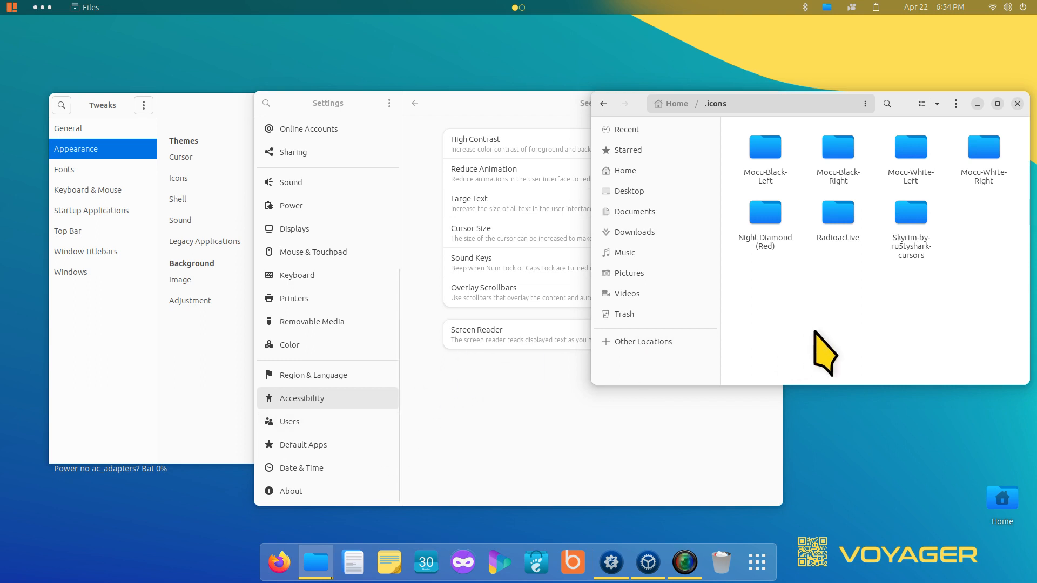
- Set the cursor size to the default, close the size options, and reopen them to choose the largest size again
{"action": "left_click", "coordinate": [494, 237]}
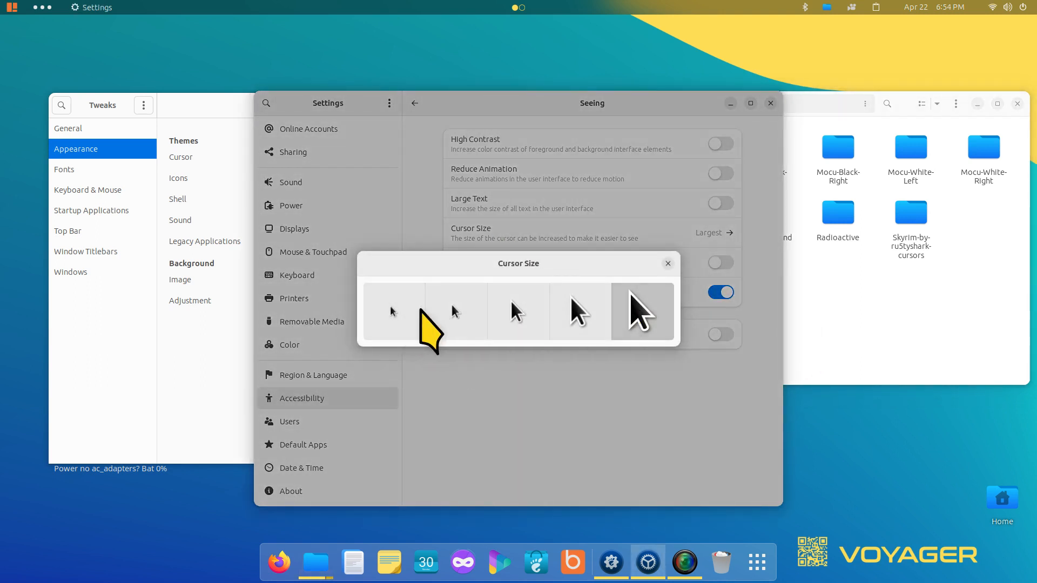
{"action": "left_click", "coordinate": [402, 311]}
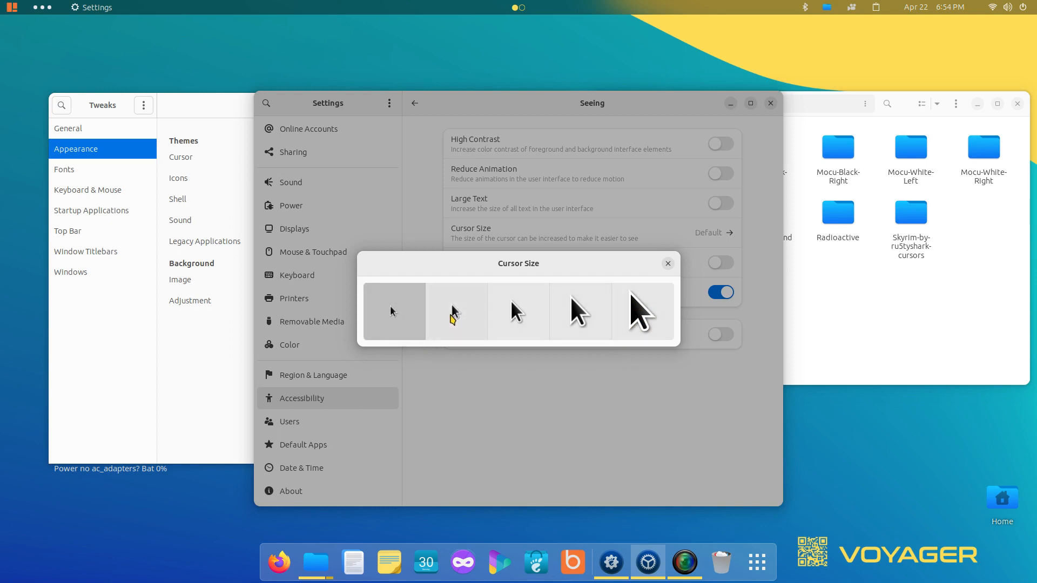
{"action": "left_click", "coordinate": [669, 263]}
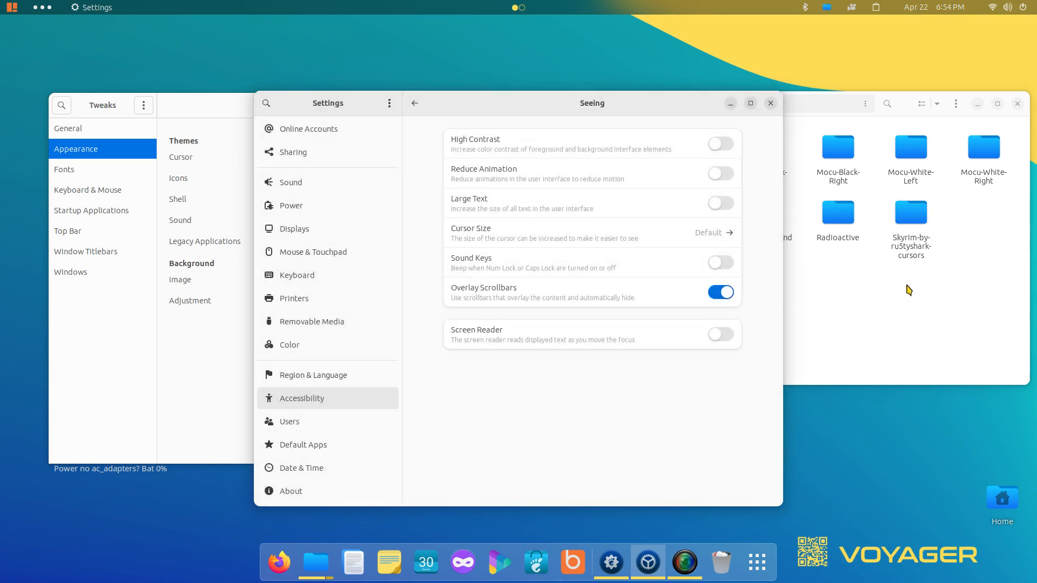
{"action": "left_click", "coordinate": [503, 242]}
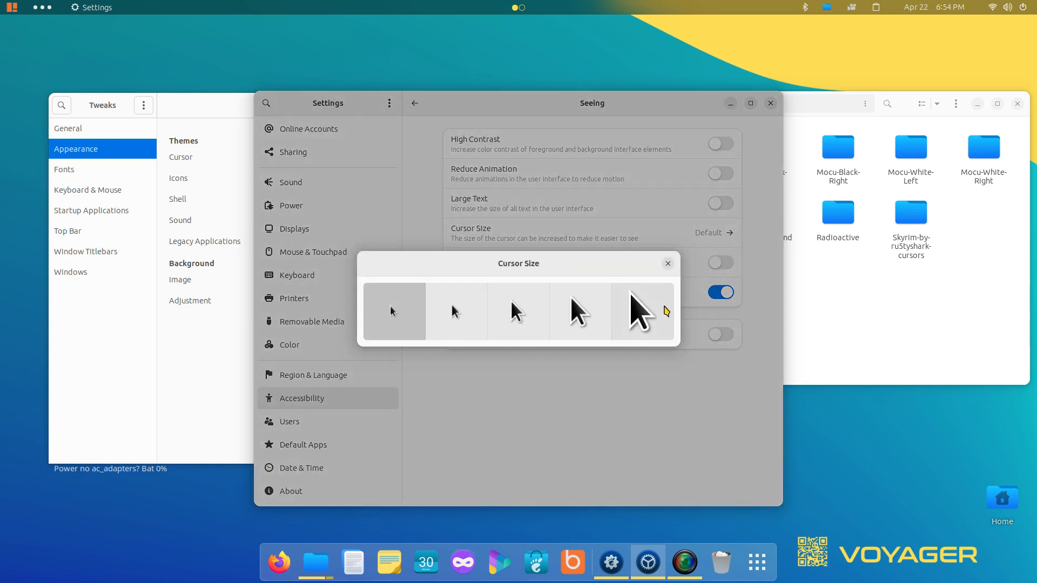
{"action": "left_click", "coordinate": [665, 308]}
{"action": "left_click", "coordinate": [668, 263]}
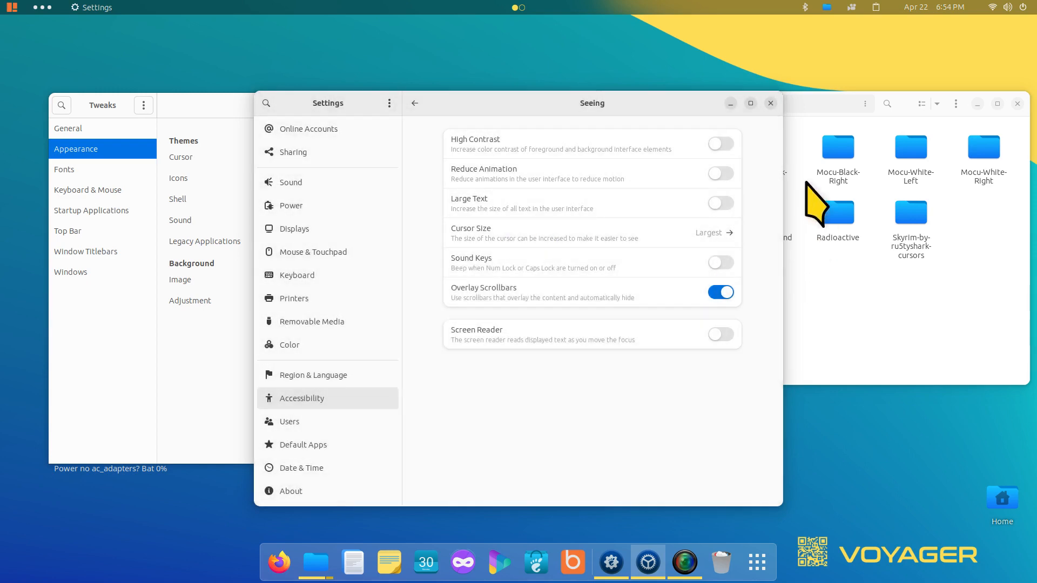
- Close Settings and Tweaks, and move the .icons window toward the middle of the desktop
{"action": "left_click", "coordinate": [771, 103]}
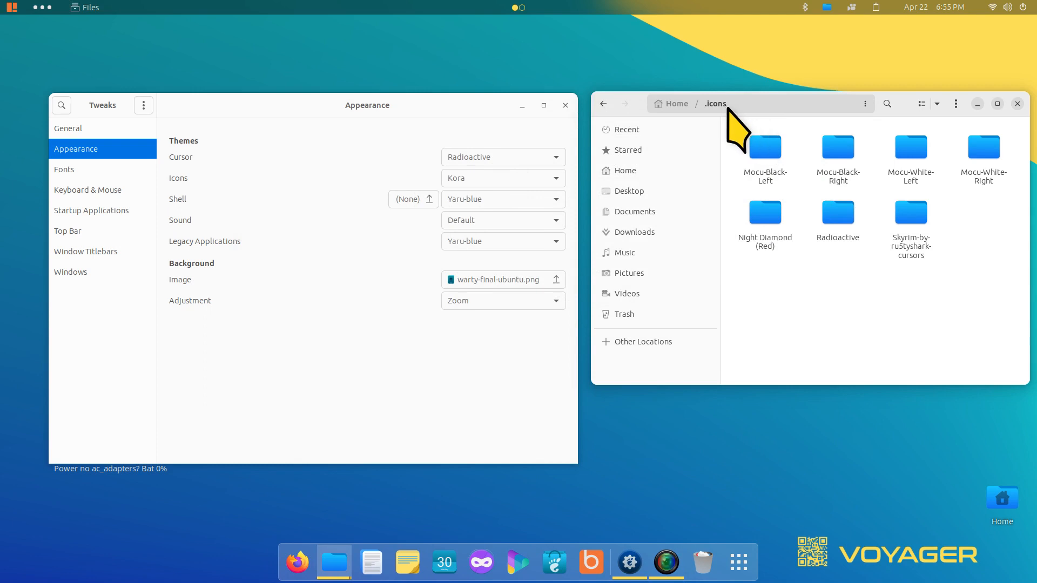
{"action": "left_click", "coordinate": [566, 105]}
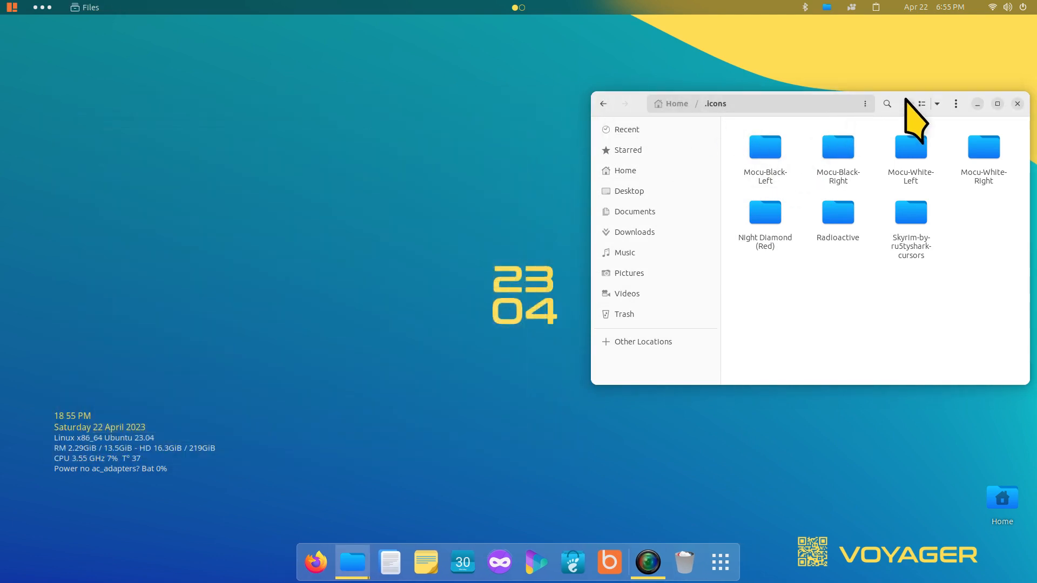
{"action": "left_click_drag", "start_coordinate": [903, 101], "coordinate": [588, 130]}
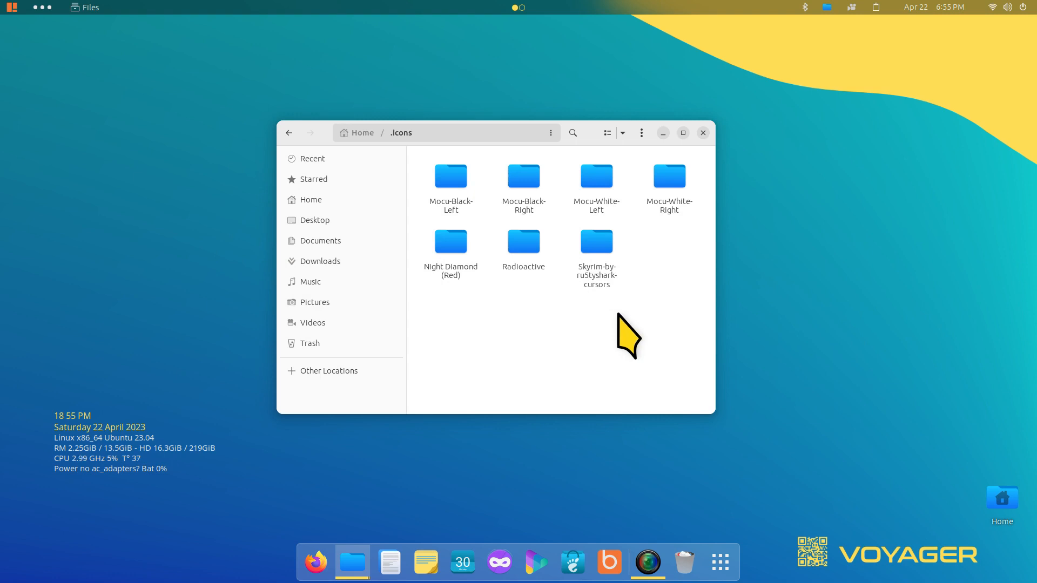
{"action": "left_click_drag", "start_coordinate": [586, 131], "coordinate": [687, 147]}
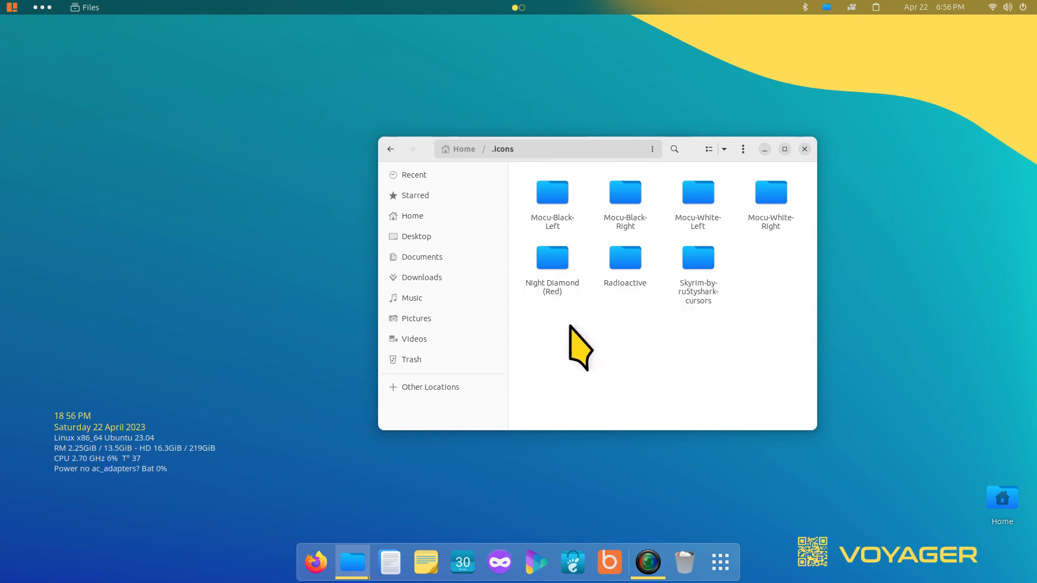
- Move the Night Diamond (Red) folder to the trash, view its restore option in Trash and return to .icons
{"action": "left_click", "coordinate": [557, 260]}
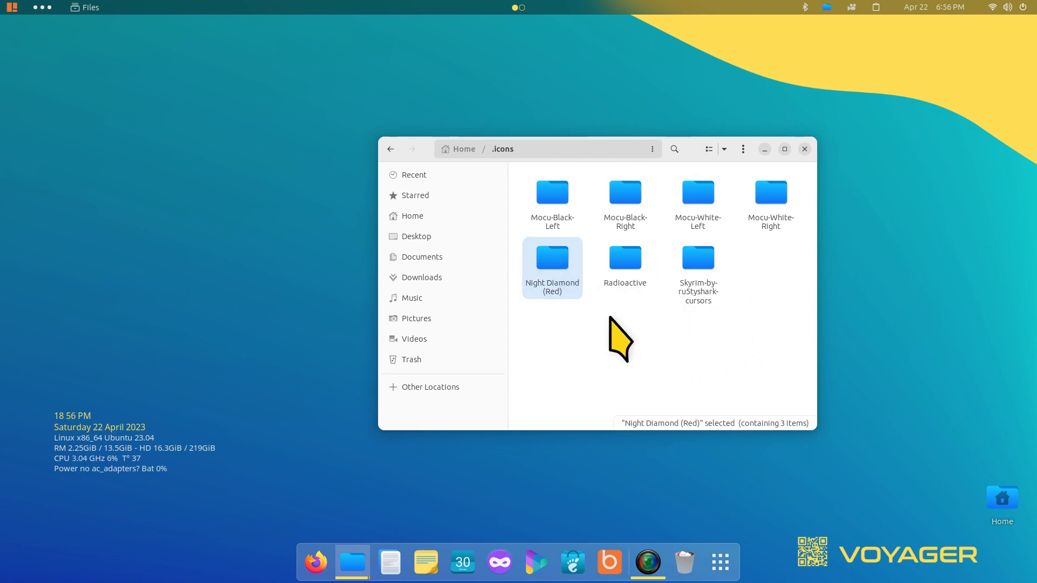
{"action": "key", "text": "Delete"}
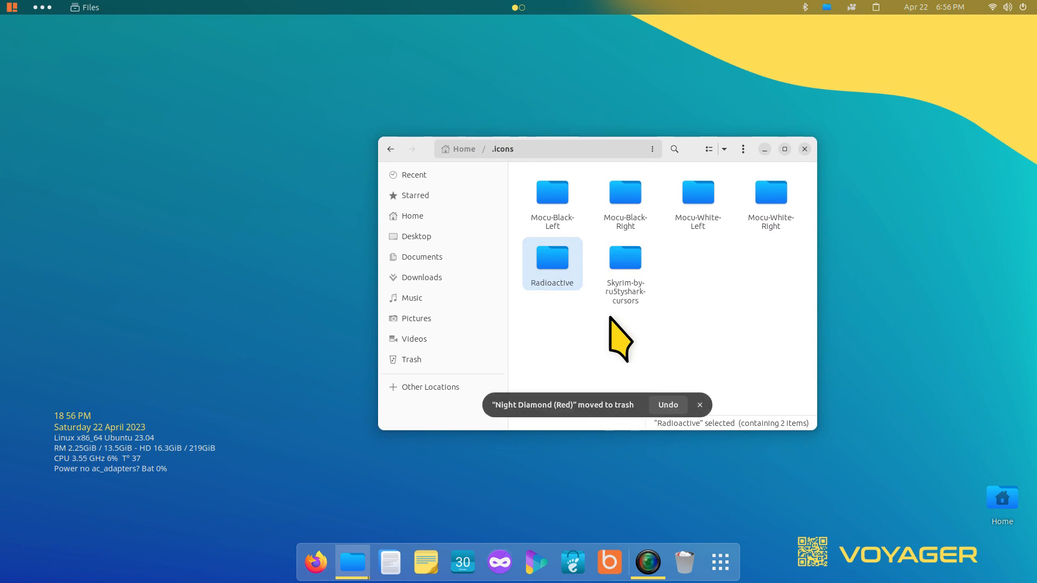
{"action": "left_click", "coordinate": [459, 361]}
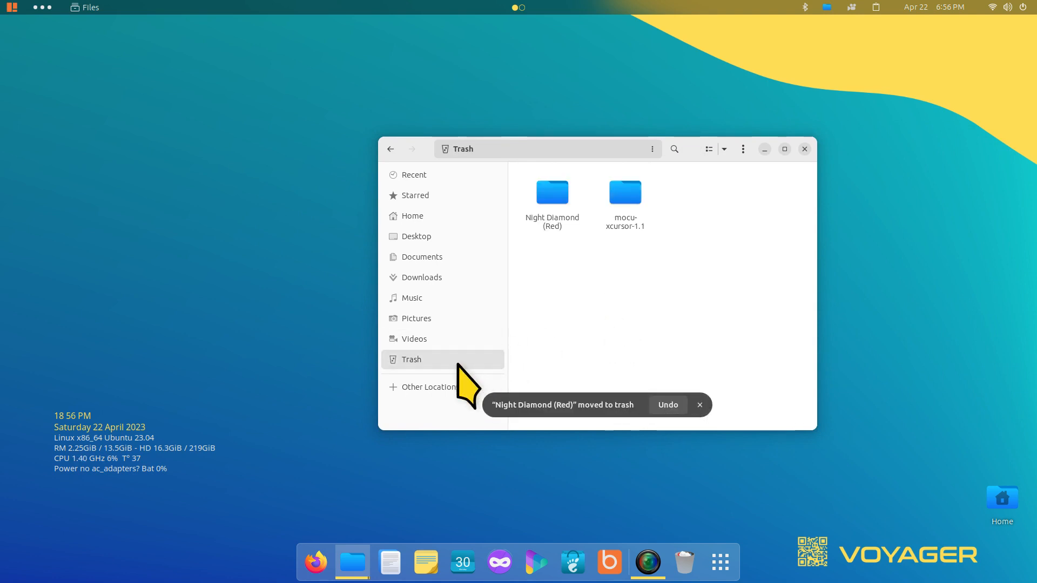
{"action": "right_click", "coordinate": [557, 190]}
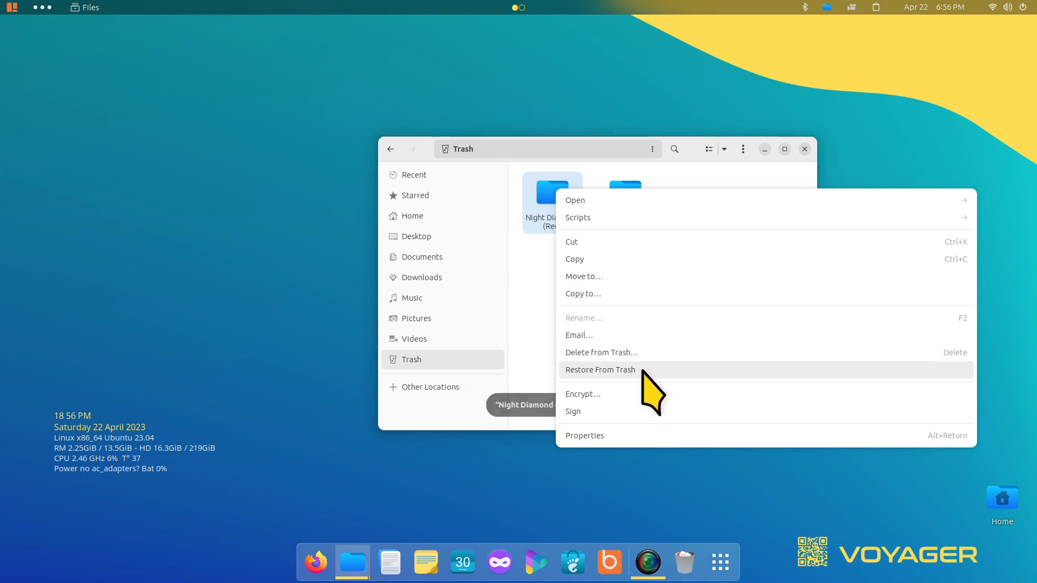
{"action": "left_click", "coordinate": [544, 319]}
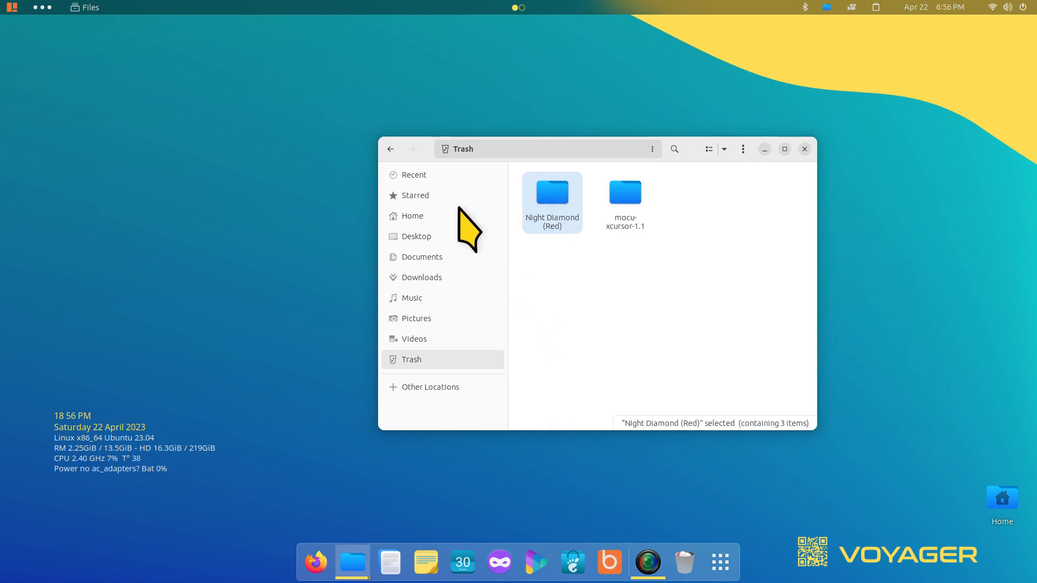
{"action": "left_click", "coordinate": [391, 149]}
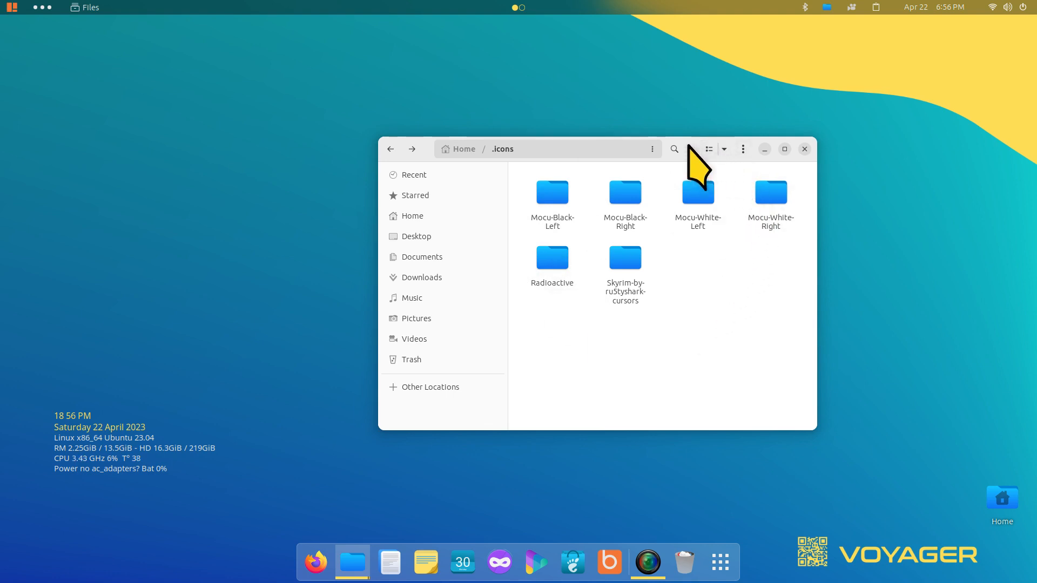
- Look at the contents of the Mocu-Black-Left folder in .icons, return to .icons and close the file window
{"action": "left_click_drag", "start_coordinate": [684, 147], "coordinate": [655, 109]}
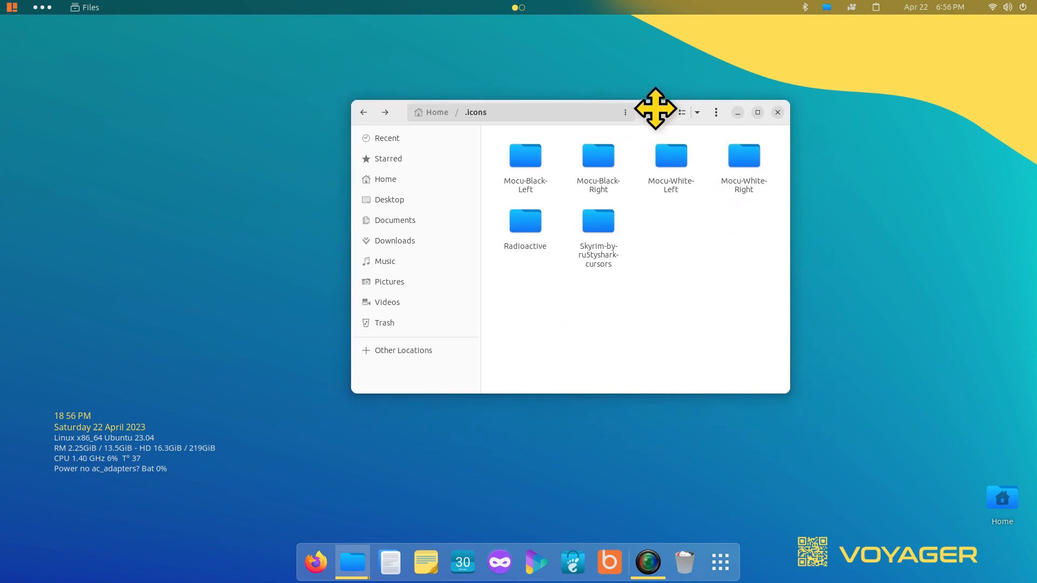
{"action": "left_click", "coordinate": [534, 155]}
{"action": "double_click", "coordinate": [534, 155]}
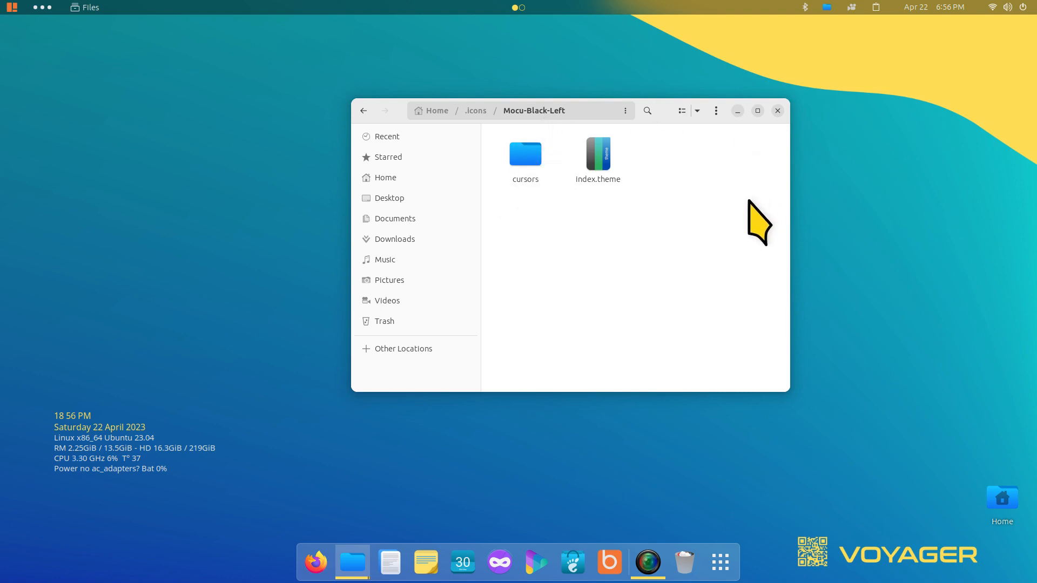
{"action": "left_click", "coordinate": [474, 112]}
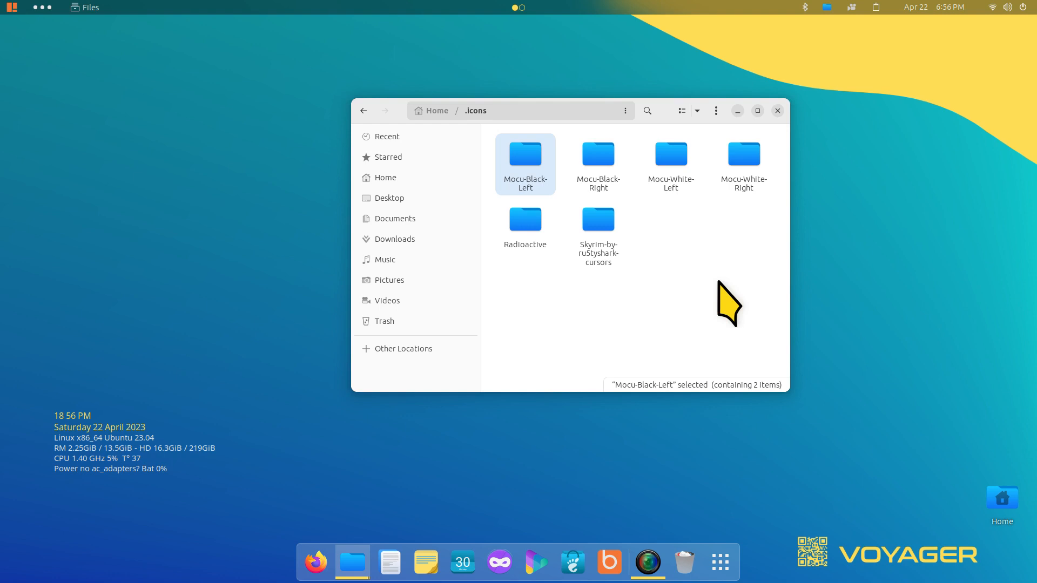
{"action": "left_click", "coordinate": [778, 111]}
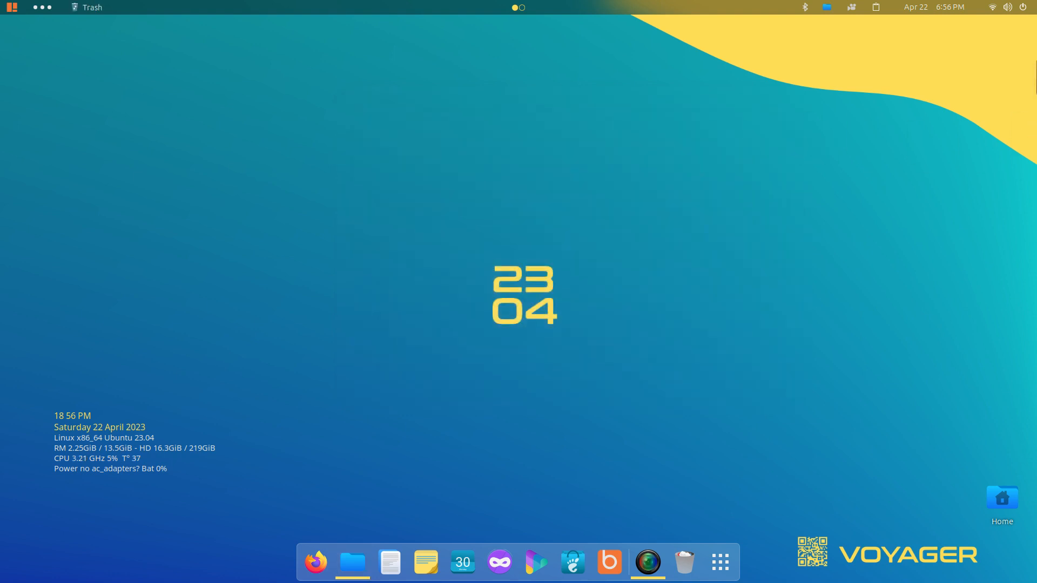